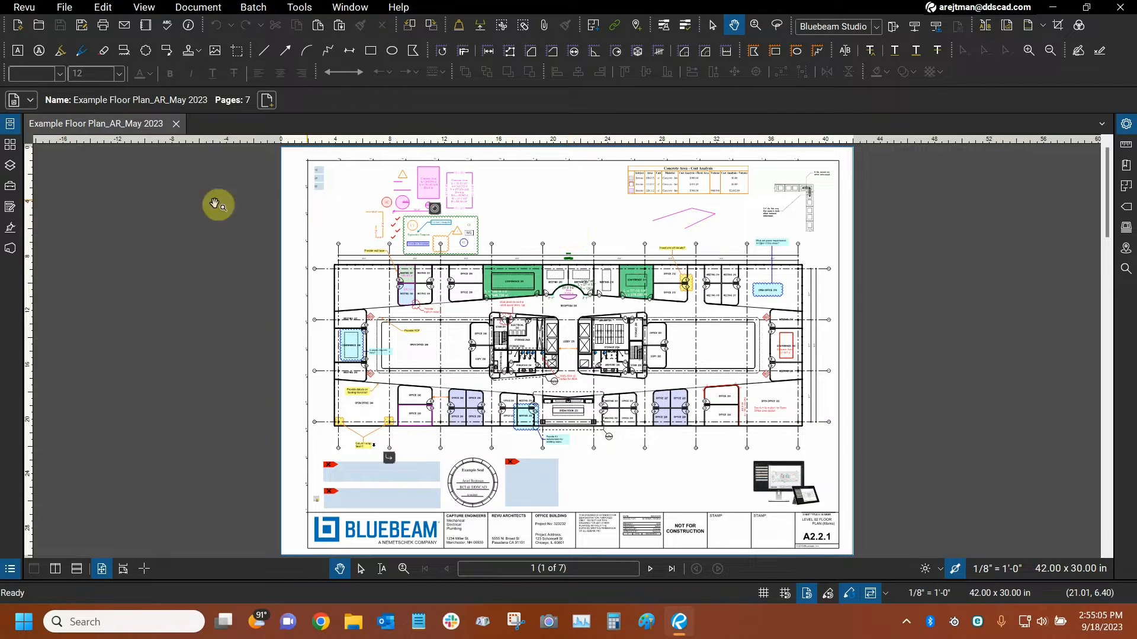
Draw a signature field about 3.1 by 2.1 in in the title block's first STAMP box with Sign Document, cancelling the signing.
{"action": "left_click", "coordinate": [14, 235]}
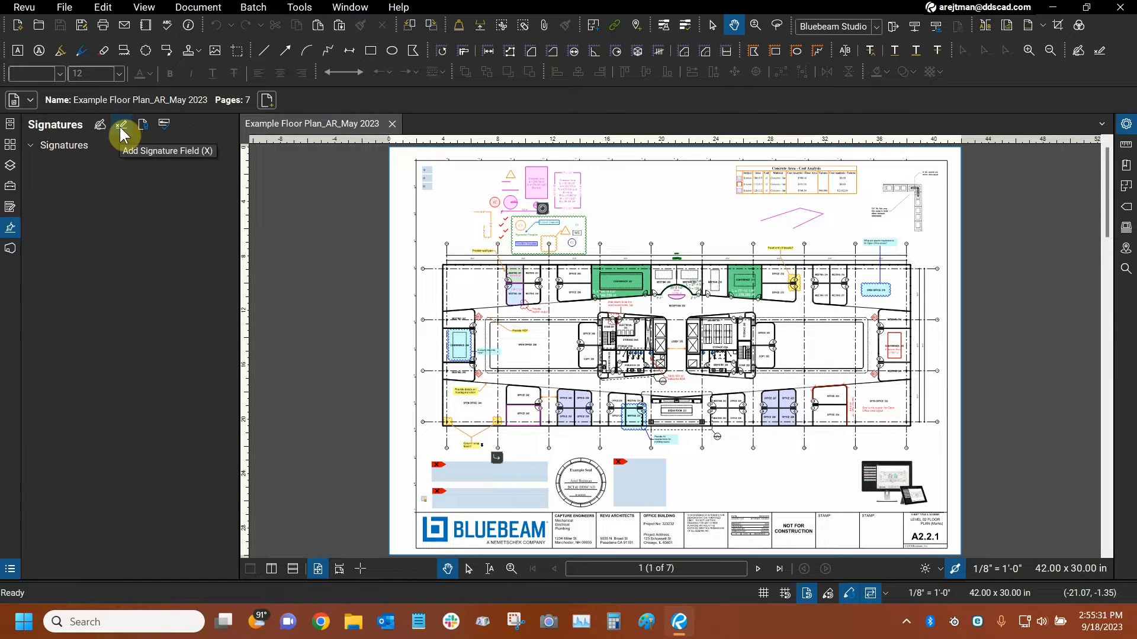
{"action": "left_click", "coordinate": [121, 126]}
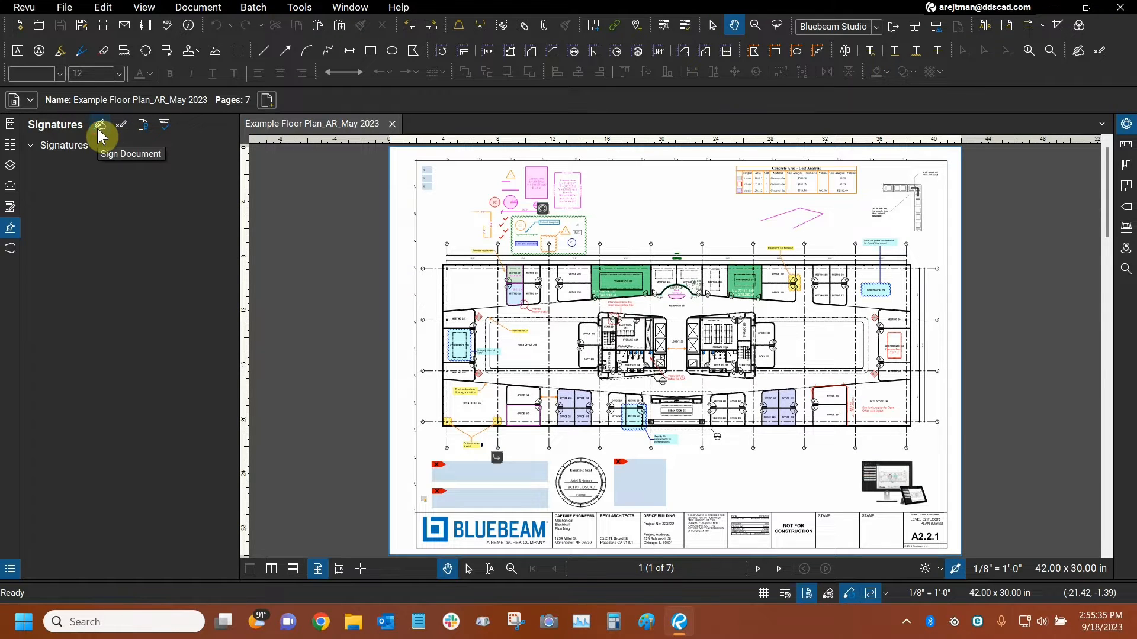
{"action": "left_click", "coordinate": [100, 134]}
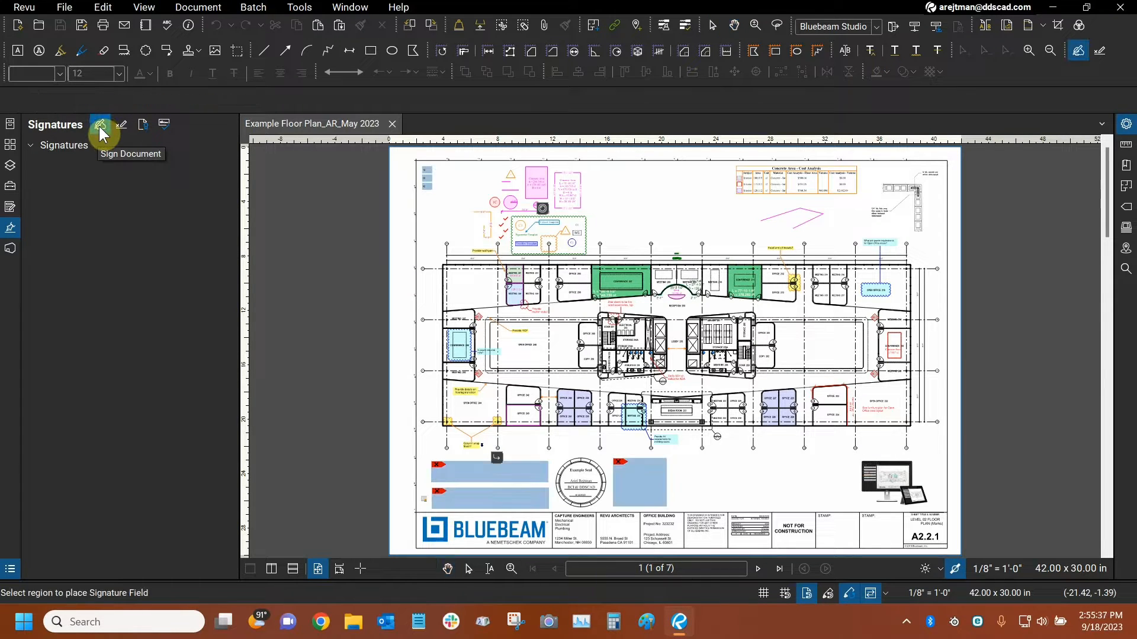
{"action": "left_click_drag", "start_coordinate": [744, 477], "coordinate": [627, 394]}
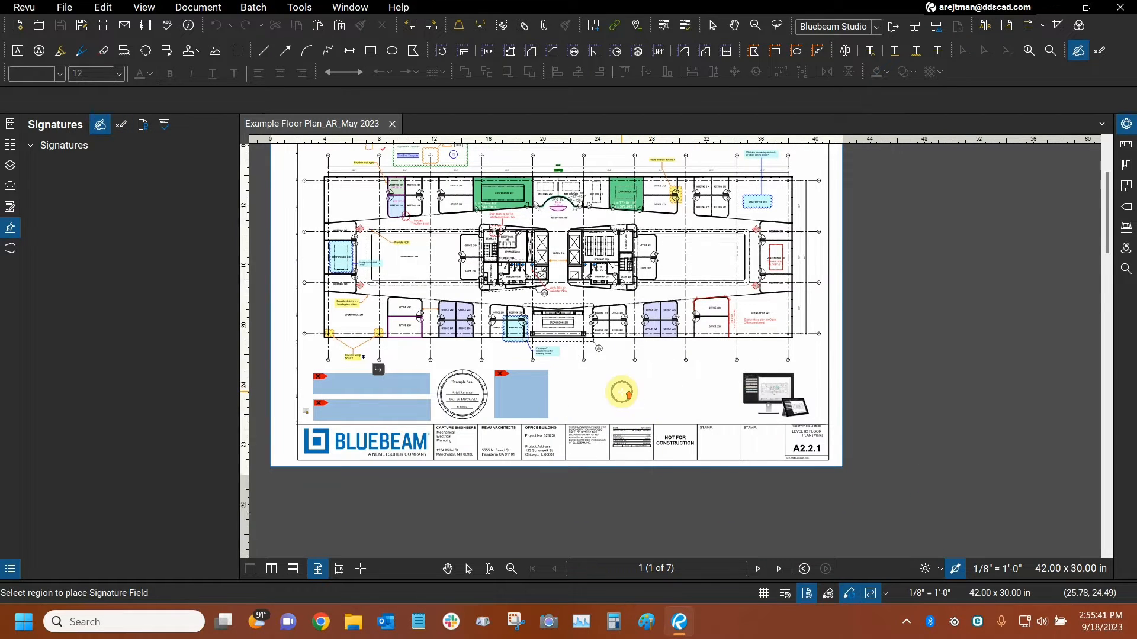
{"action": "scroll", "coordinate": [617, 391], "scroll_direction": "up", "scroll_amount": 3}
{"action": "scroll", "coordinate": [601, 340], "scroll_direction": "up", "scroll_amount": 3}
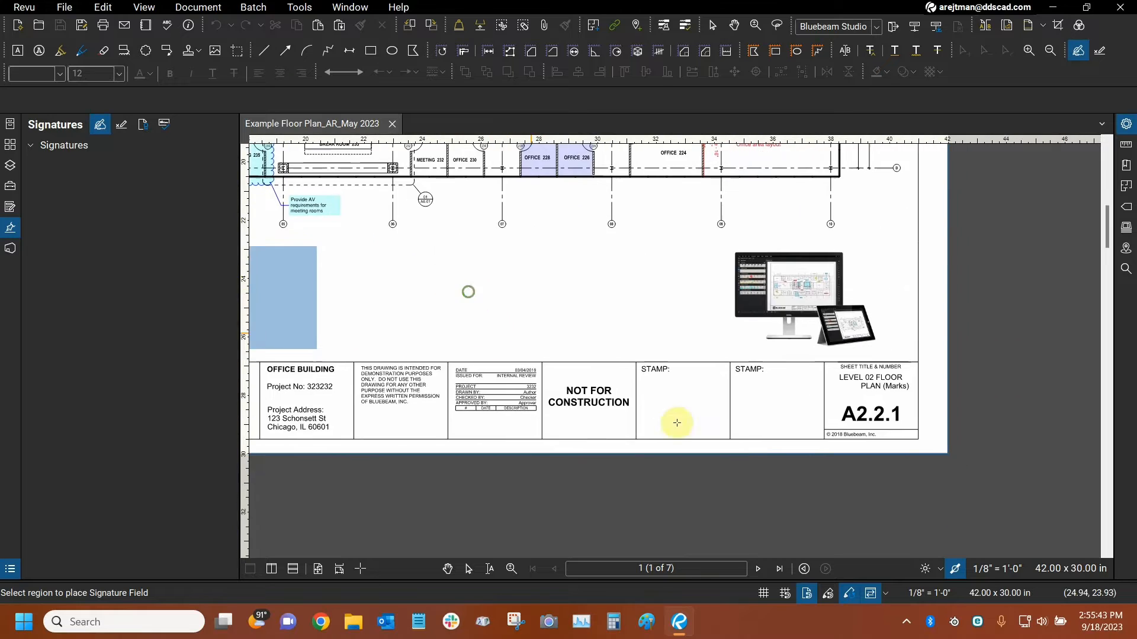
{"action": "scroll", "coordinate": [714, 434], "scroll_direction": "up", "scroll_amount": 2}
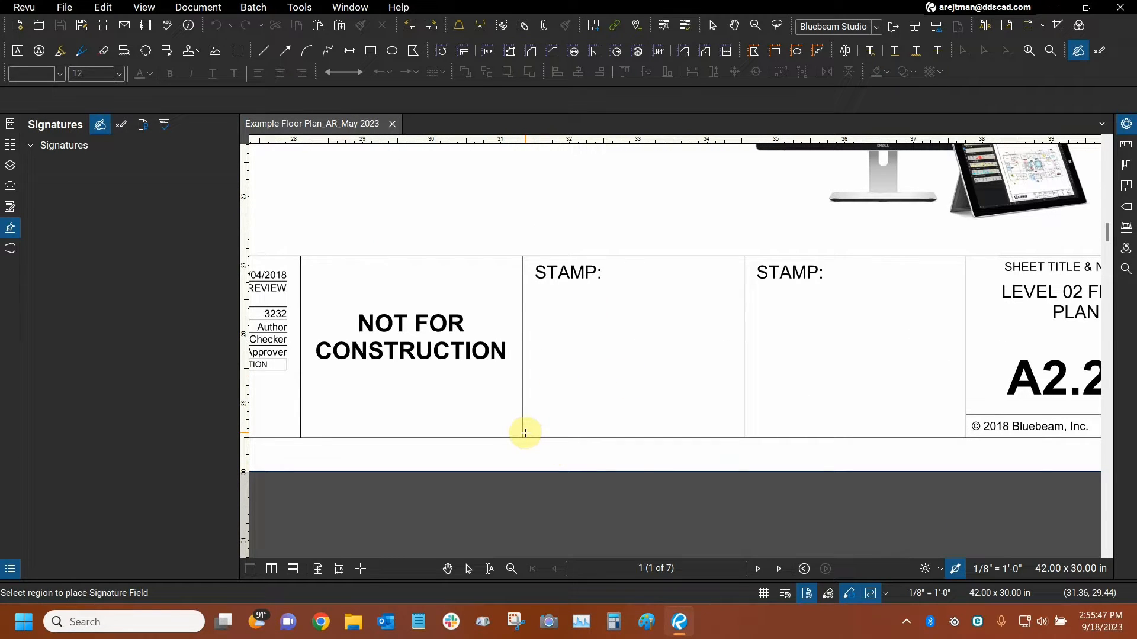
{"action": "mouse_move", "coordinate": [528, 434]}
{"action": "left_mouse_down"}
{"action": "mouse_move", "coordinate": [615, 337]}
{"action": "mouse_move", "coordinate": [681, 296]}
{"action": "mouse_move", "coordinate": [740, 285]}
{"action": "left_mouse_up"}
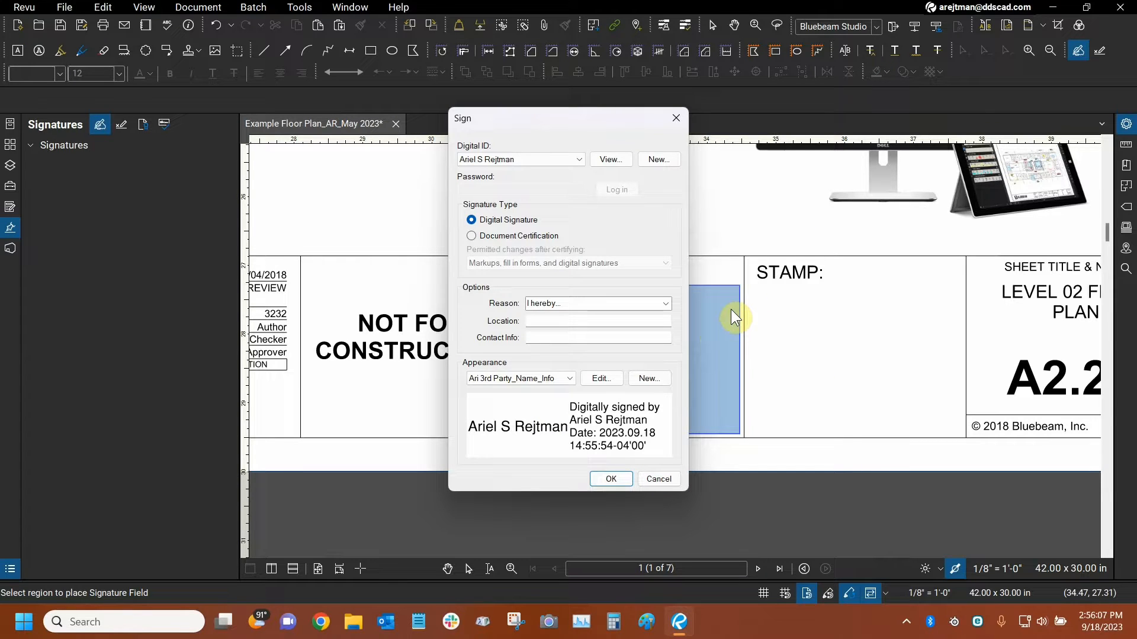
{"action": "left_click", "coordinate": [654, 485]}
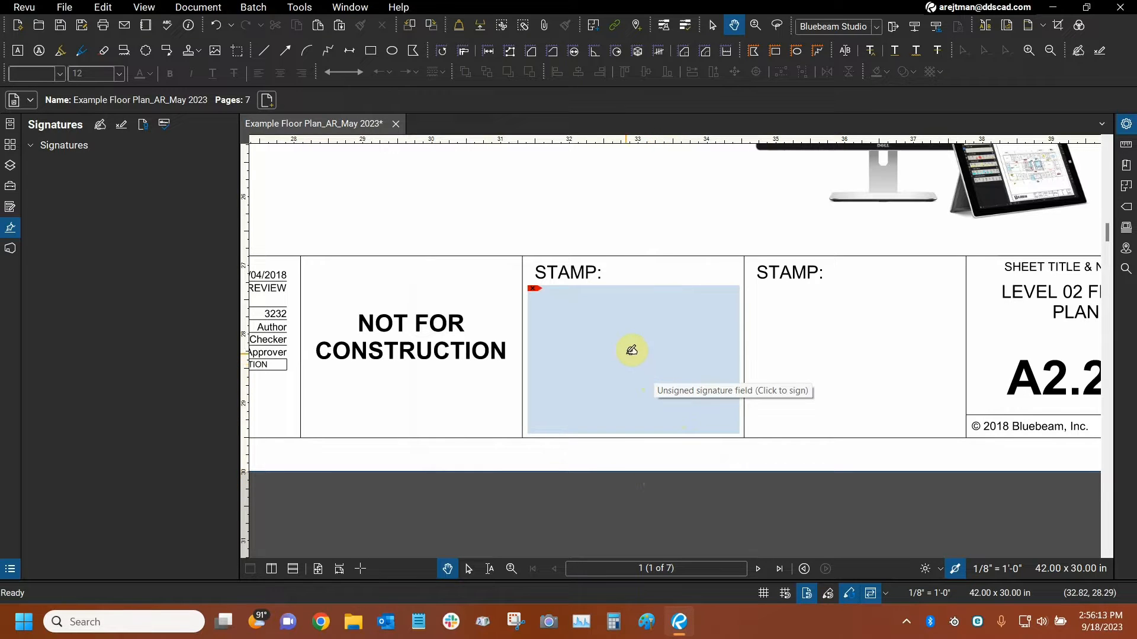
Open the signing options from the unsigned field in the first STAMP box and cancel without signing.
{"action": "left_click", "coordinate": [632, 350]}
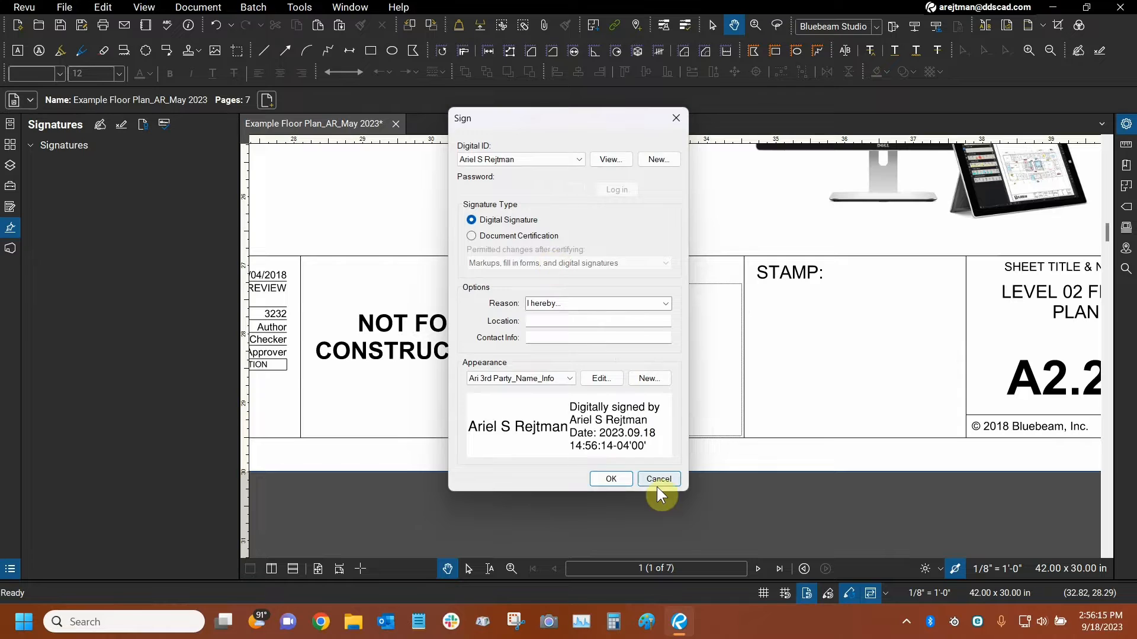
{"action": "left_click", "coordinate": [657, 481]}
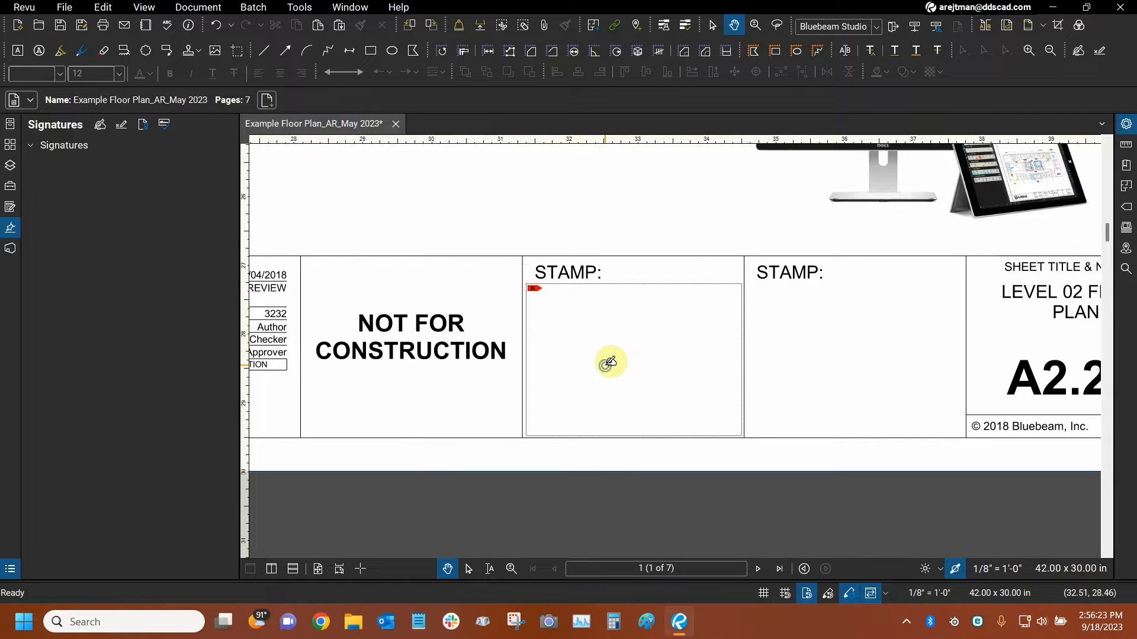
{"action": "left_click", "coordinate": [640, 362]}
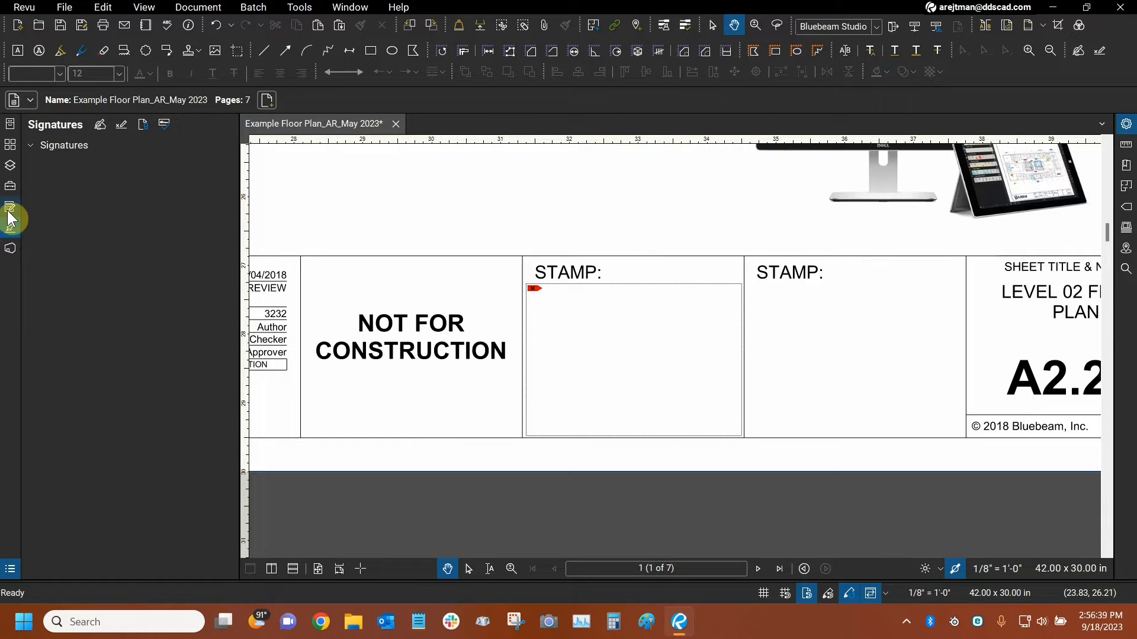
Select Signature3 in the Forms list to examine its editing options, and return to the signatures view.
{"action": "right_click", "coordinate": [12, 263]}
{"action": "mouse_move", "coordinate": [23, 270]}
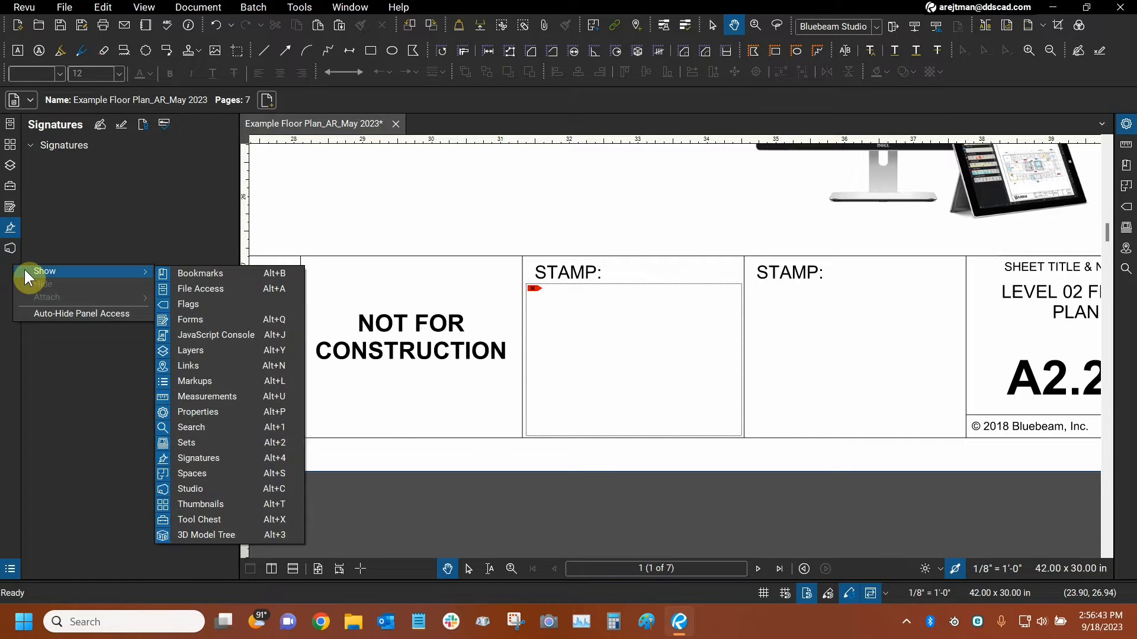
{"action": "left_click", "coordinate": [190, 323]}
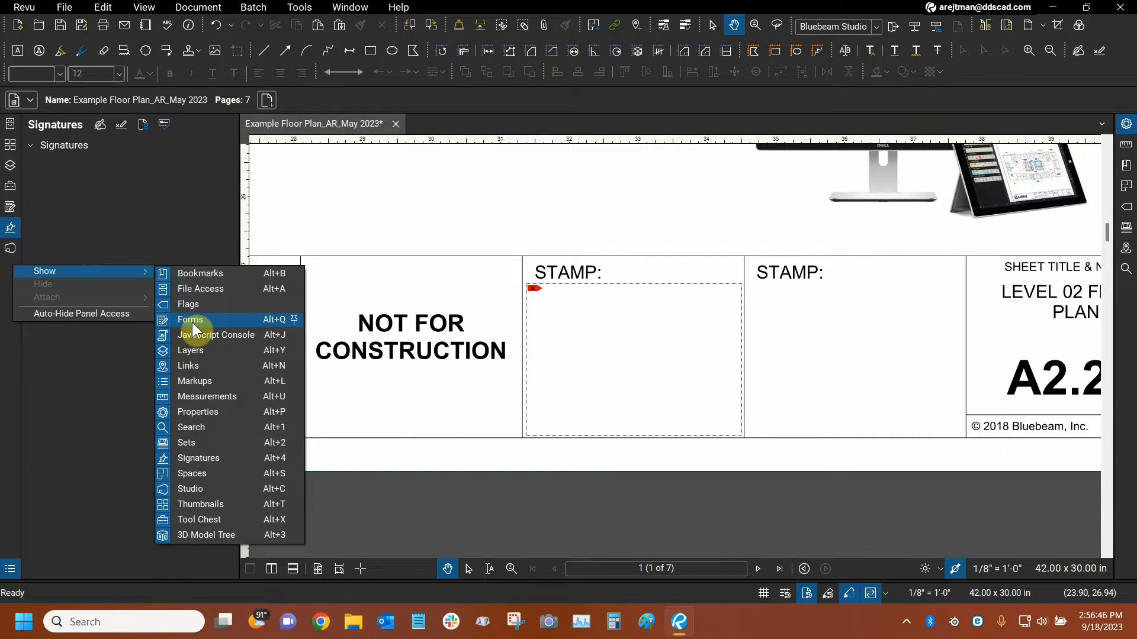
{"action": "left_click", "coordinate": [10, 208]}
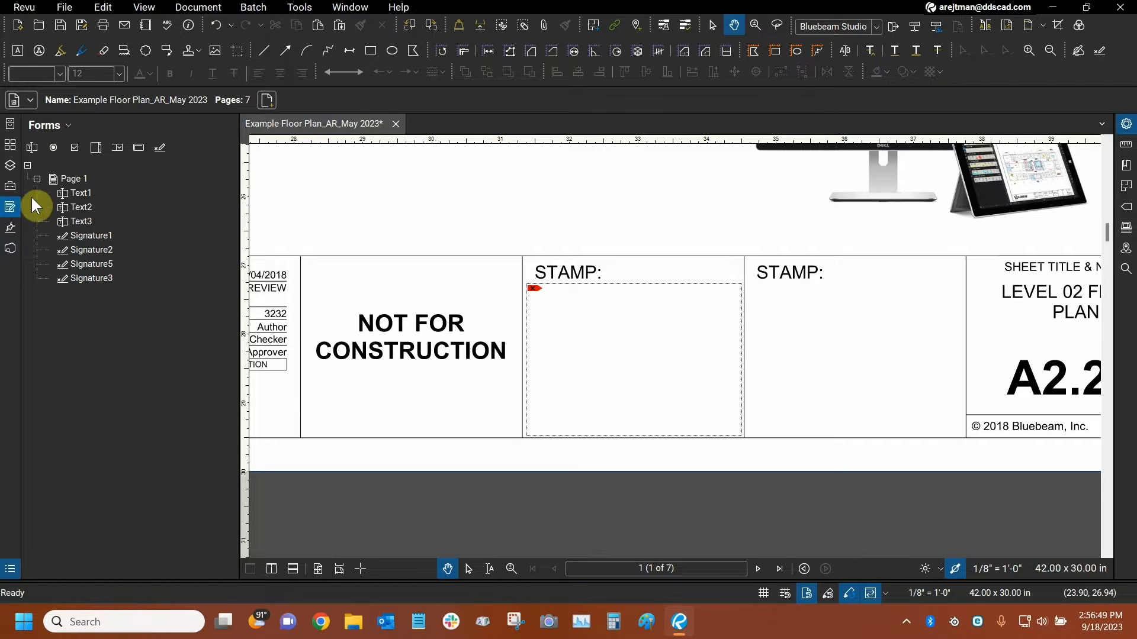
{"action": "left_click", "coordinate": [92, 281]}
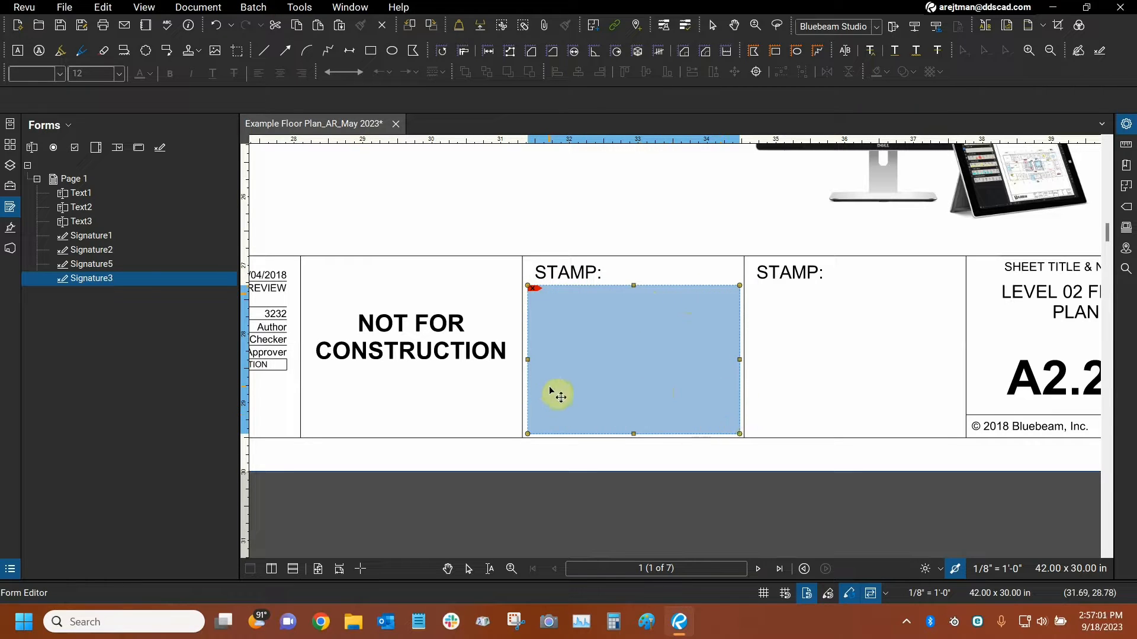
{"action": "right_click", "coordinate": [620, 344]}
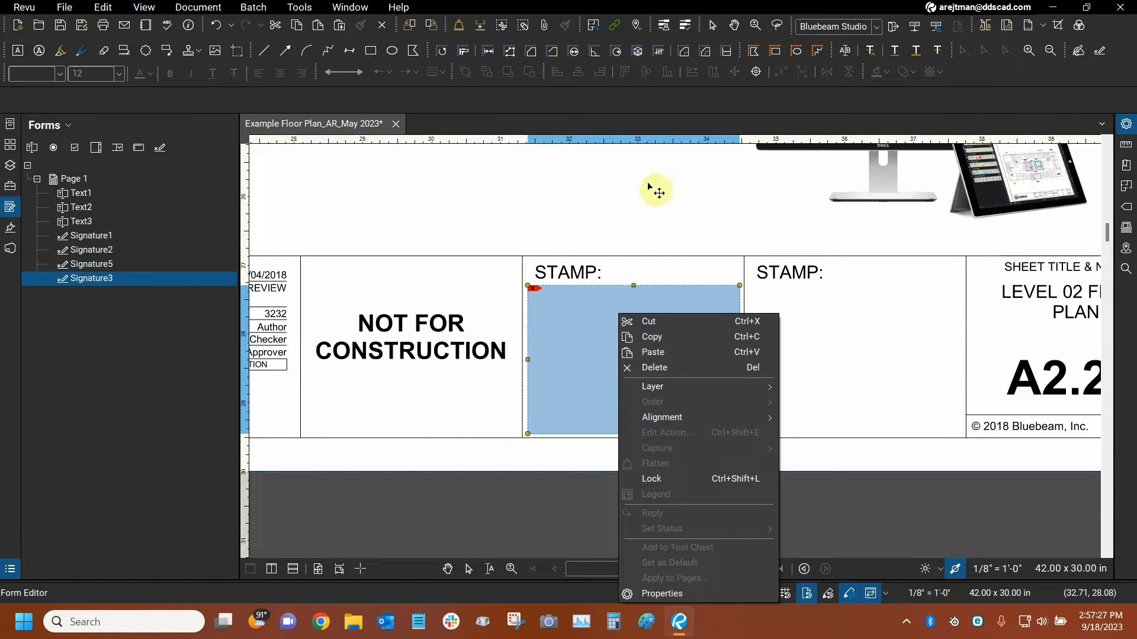
{"action": "left_click", "coordinate": [10, 234]}
{"action": "left_click", "coordinate": [10, 233]}
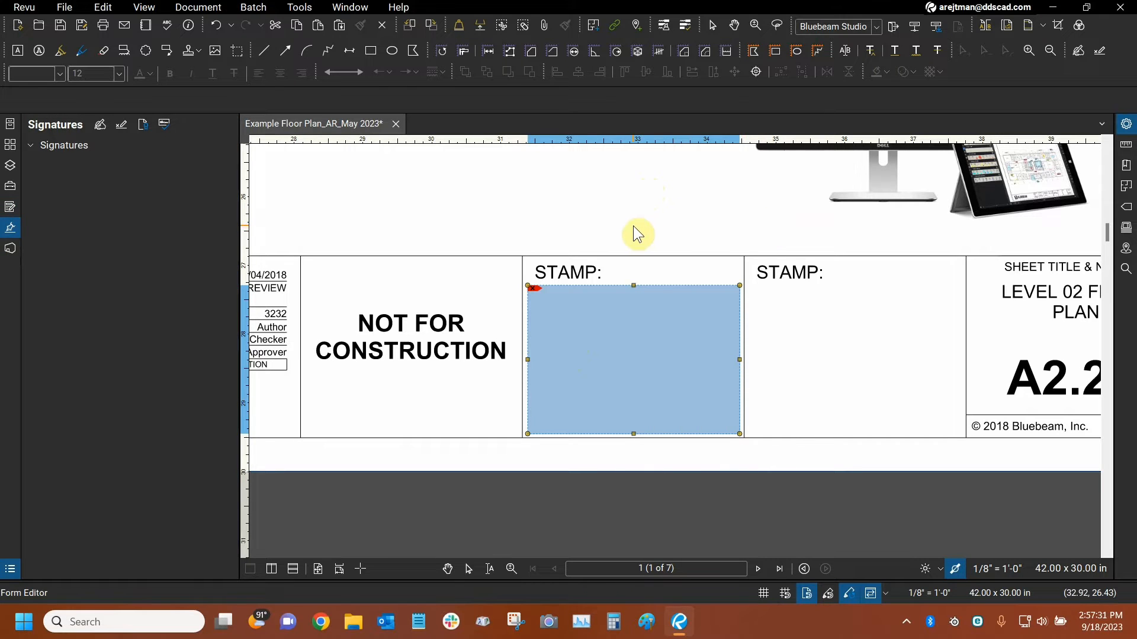
{"action": "key", "text": "Escape"}
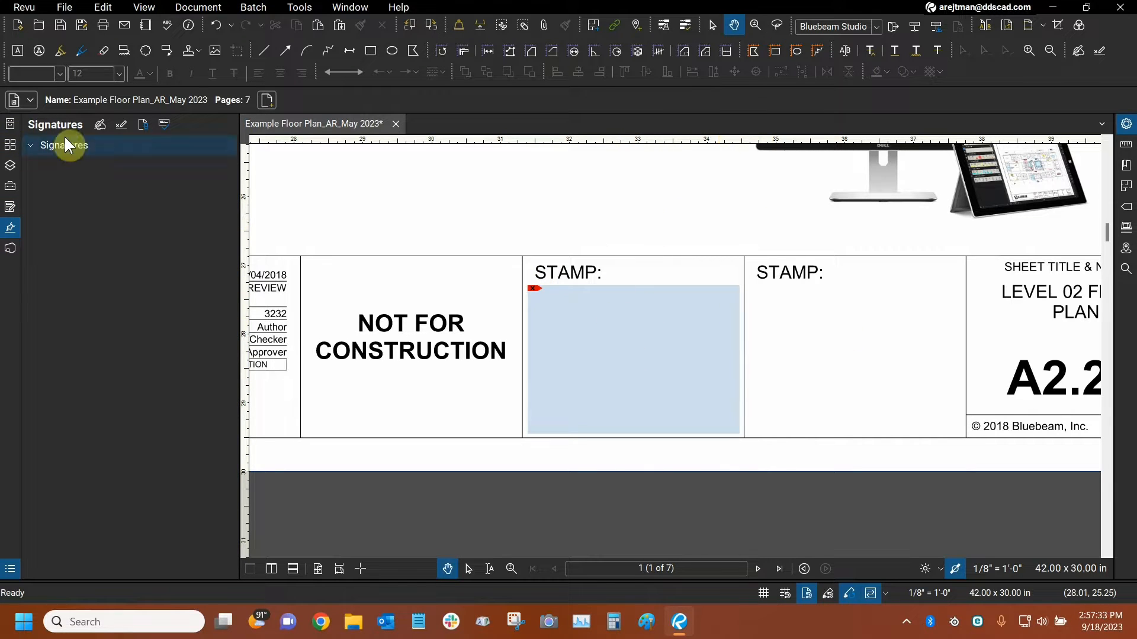
Select the existing field in the first STAMP box while Add Signature Field is active, and leave the command.
{"action": "left_click", "coordinate": [121, 127]}
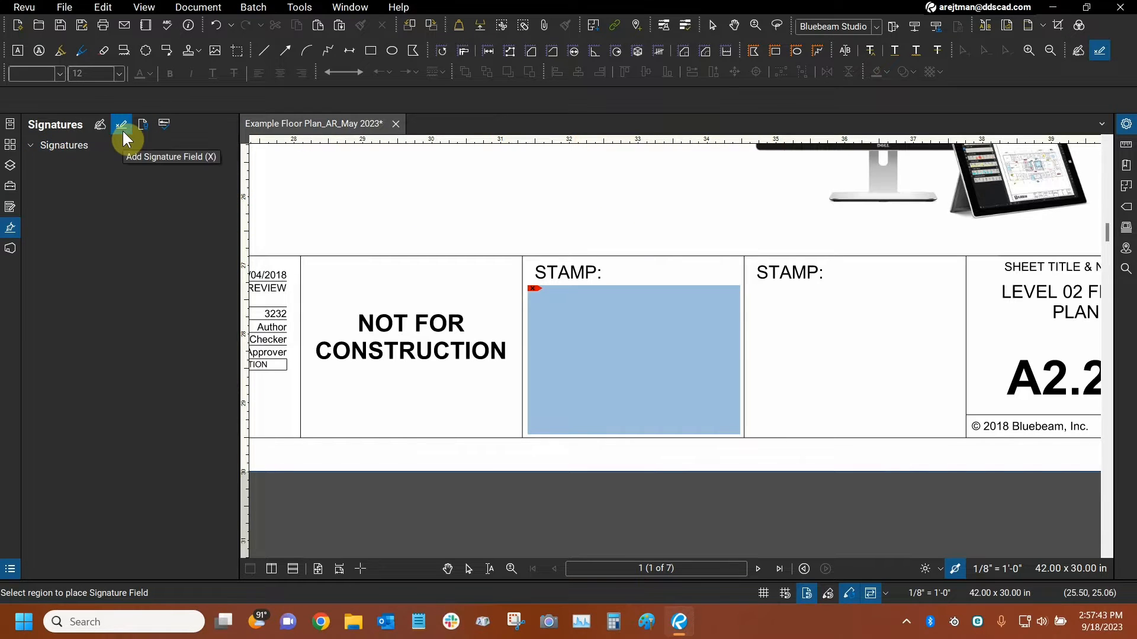
{"action": "left_click", "coordinate": [651, 361]}
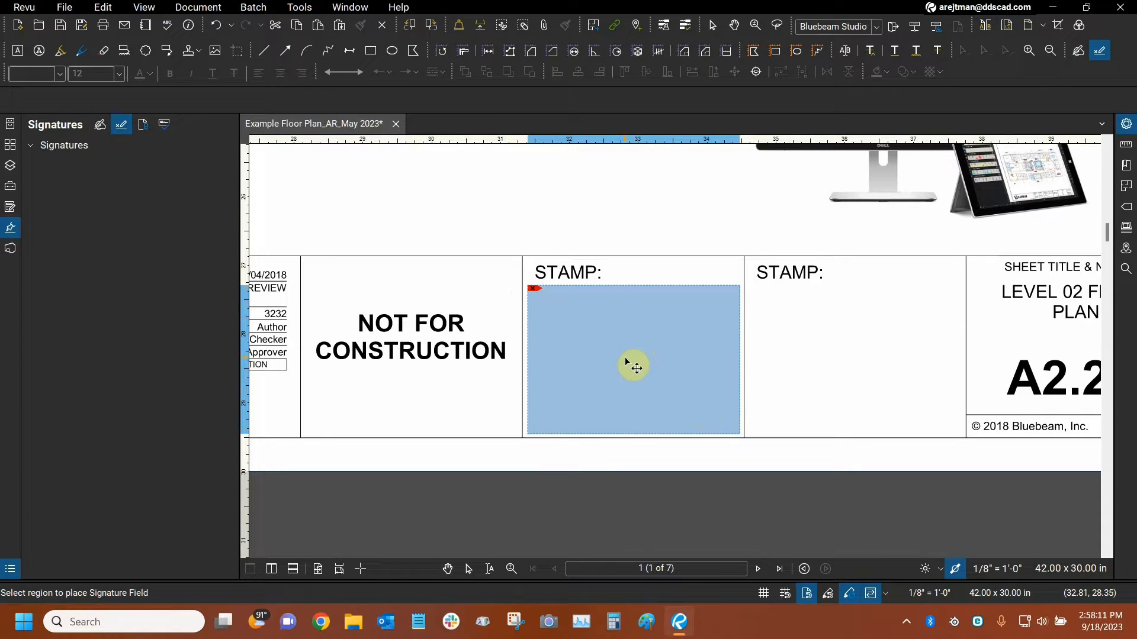
{"action": "key", "text": "Escape"}
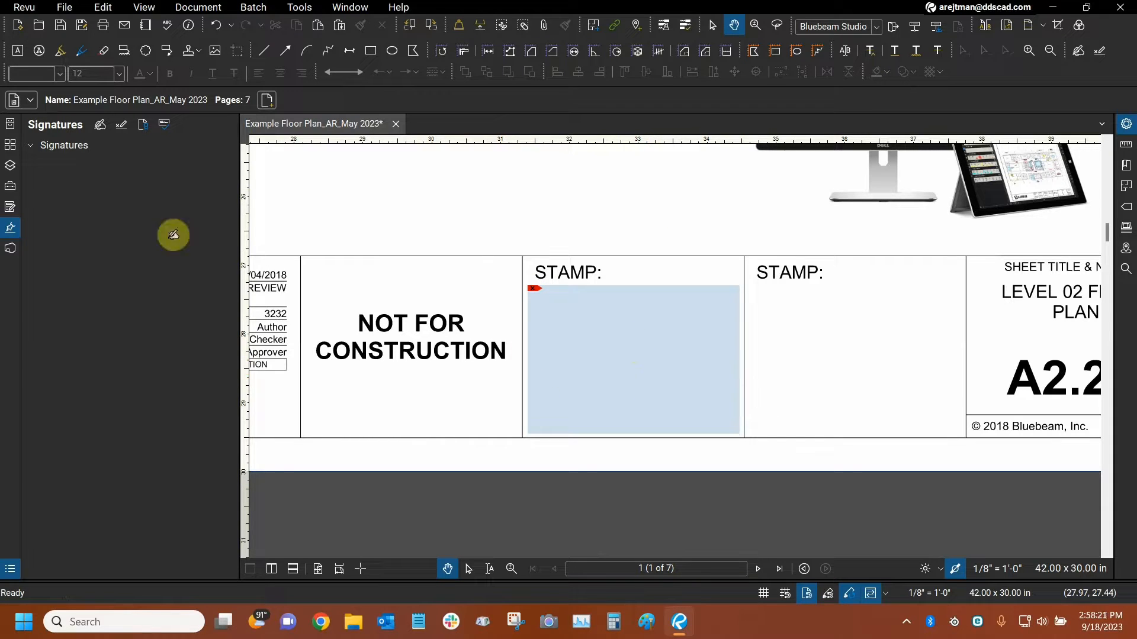
Delete the signature field from the first STAMP box using Add Signature Field mode.
{"action": "left_click", "coordinate": [121, 124]}
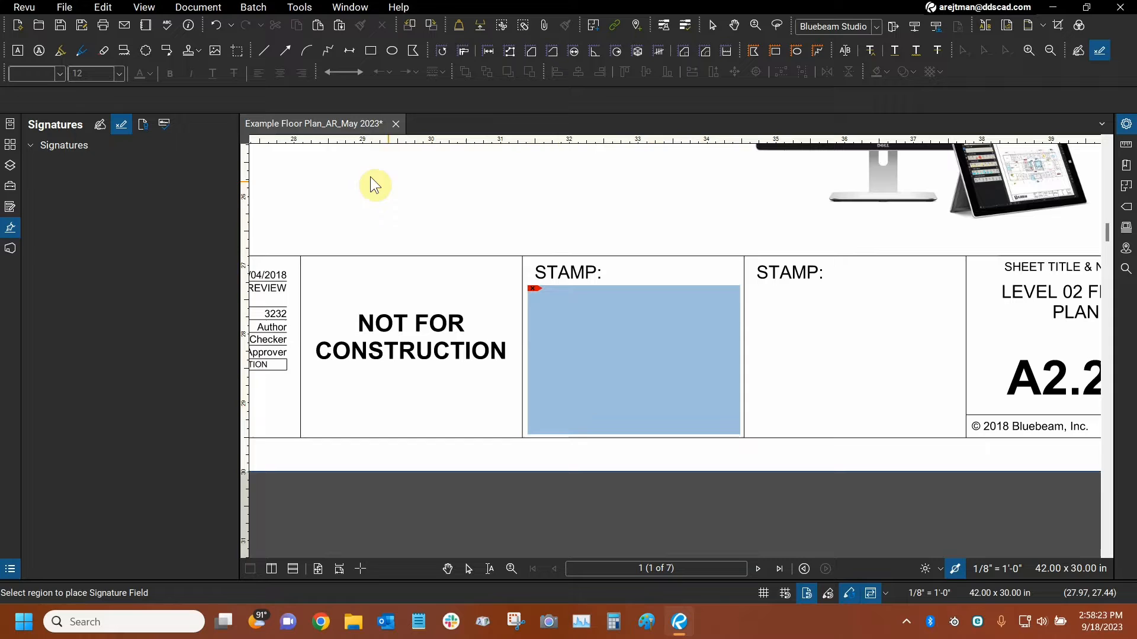
{"action": "right_click", "coordinate": [606, 337]}
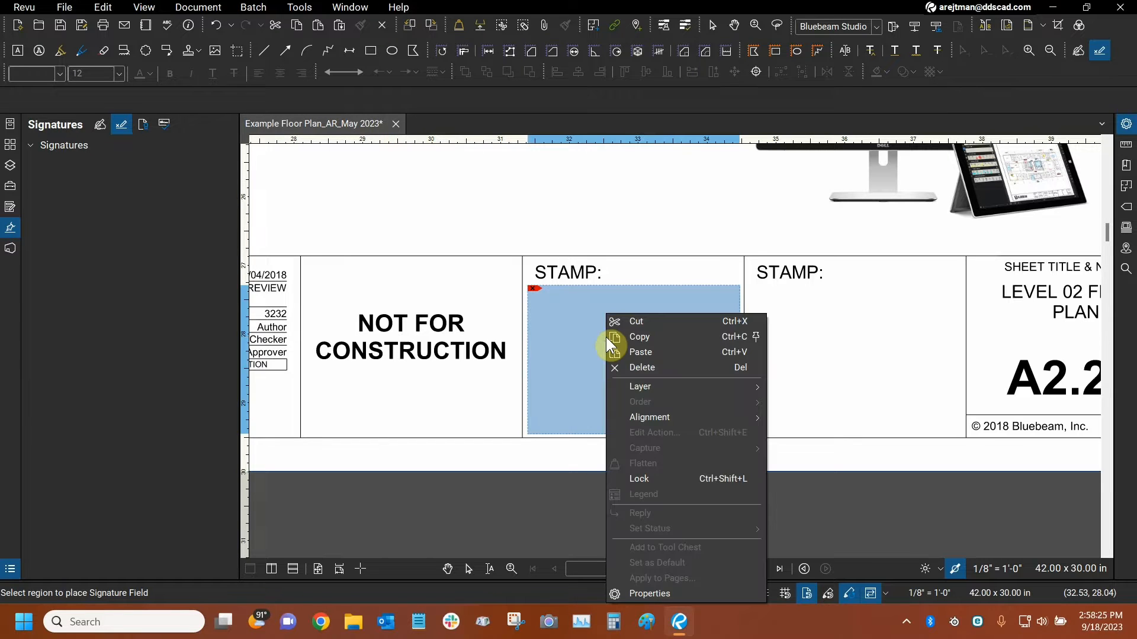
{"action": "left_click", "coordinate": [634, 366]}
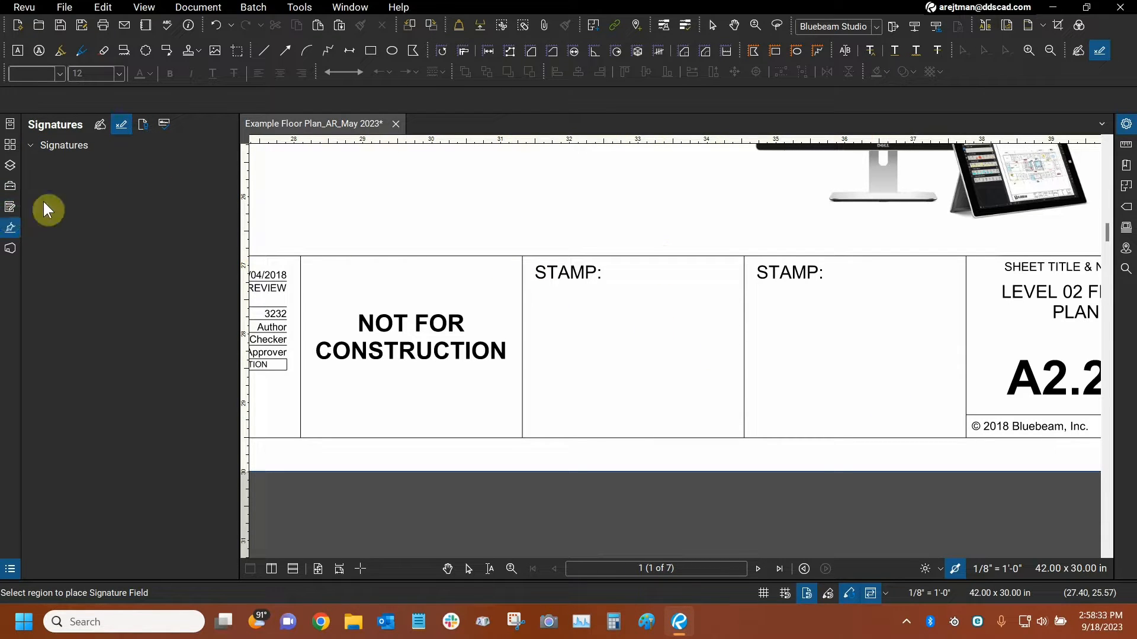
Review the remaining page 1 form fields and select Signature5 to locate it on the floor plan.
{"action": "left_click", "coordinate": [13, 208]}
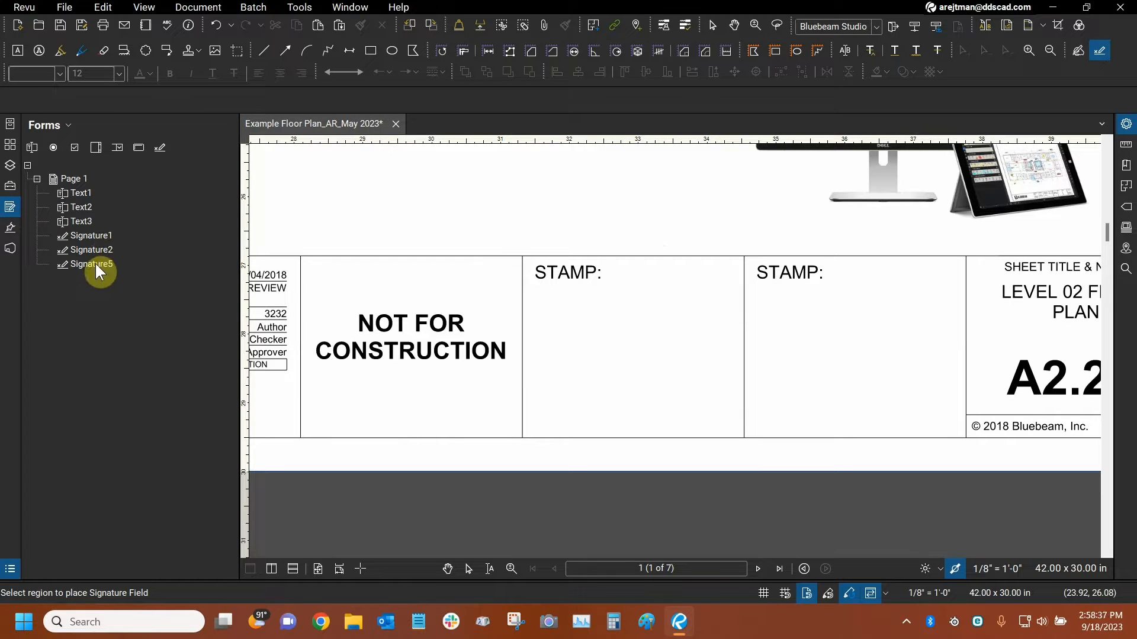
{"action": "scroll", "coordinate": [871, 320], "scroll_direction": "down", "scroll_amount": 5}
{"action": "scroll", "coordinate": [621, 277], "scroll_direction": "up", "scroll_amount": 3}
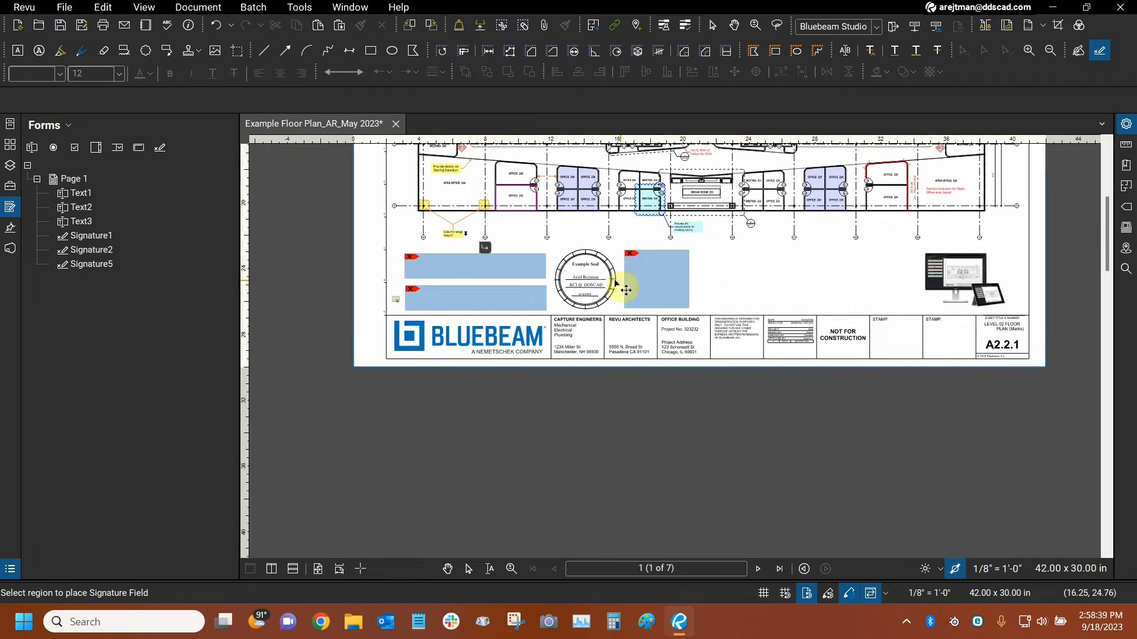
{"action": "key", "text": "Escape"}
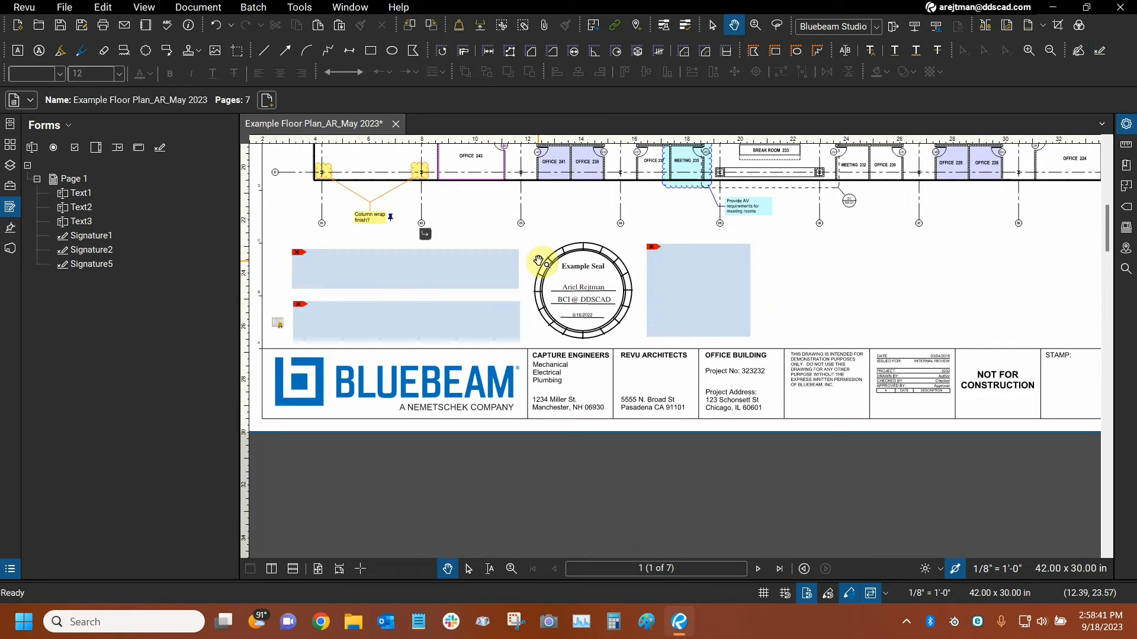
{"action": "left_click_drag", "start_coordinate": [358, 279], "coordinate": [387, 276]}
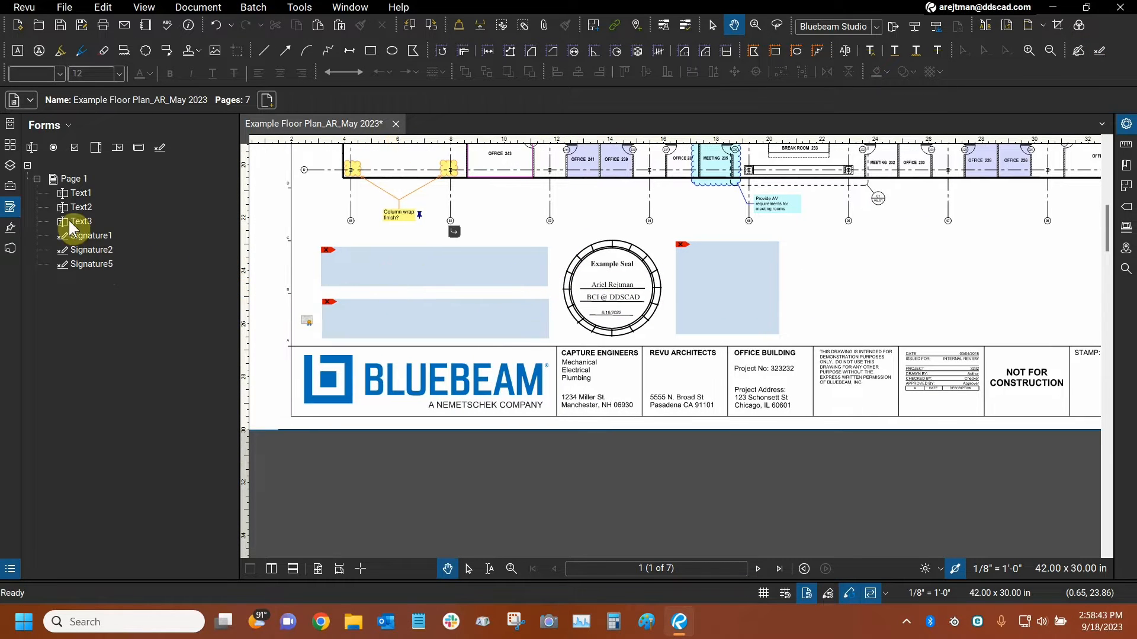
{"action": "left_click", "coordinate": [98, 261]}
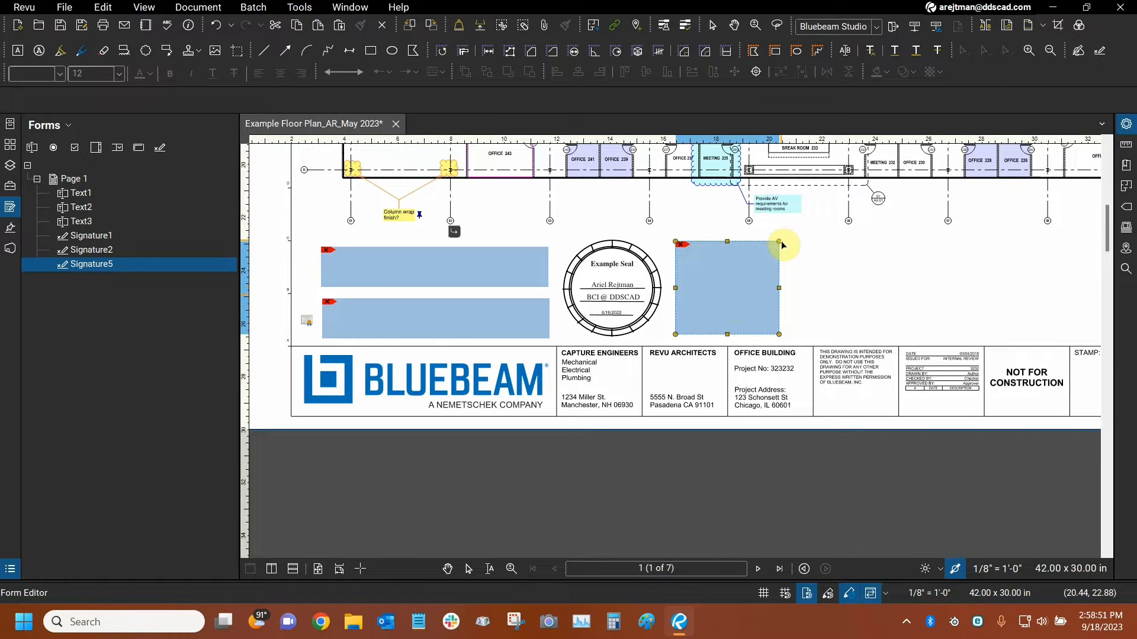
Add a signature field filling the first STAMP box of the title block below its label, and leave Add Signature Field mode.
{"action": "left_click", "coordinate": [12, 227]}
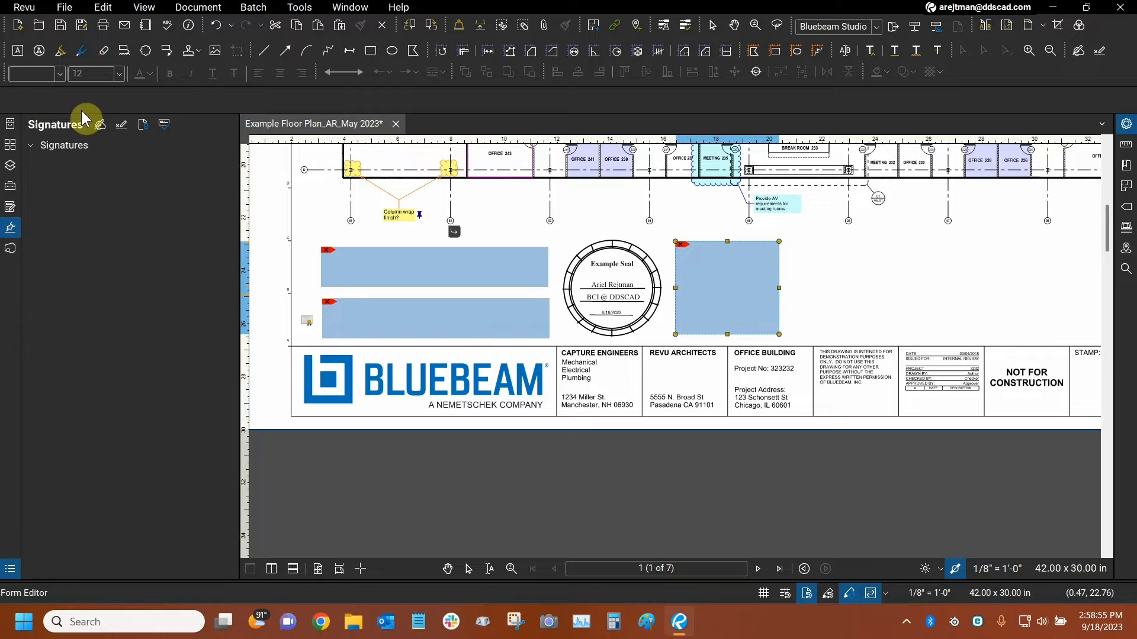
{"action": "left_click", "coordinate": [122, 127]}
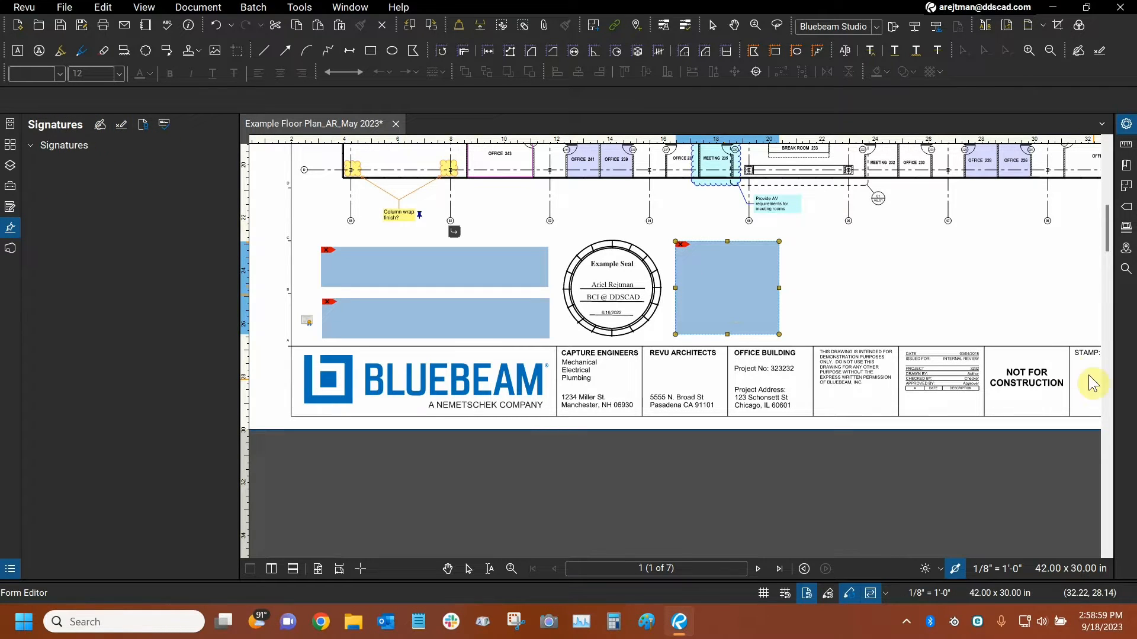
{"action": "left_click_drag", "start_coordinate": [939, 295], "coordinate": [664, 283]}
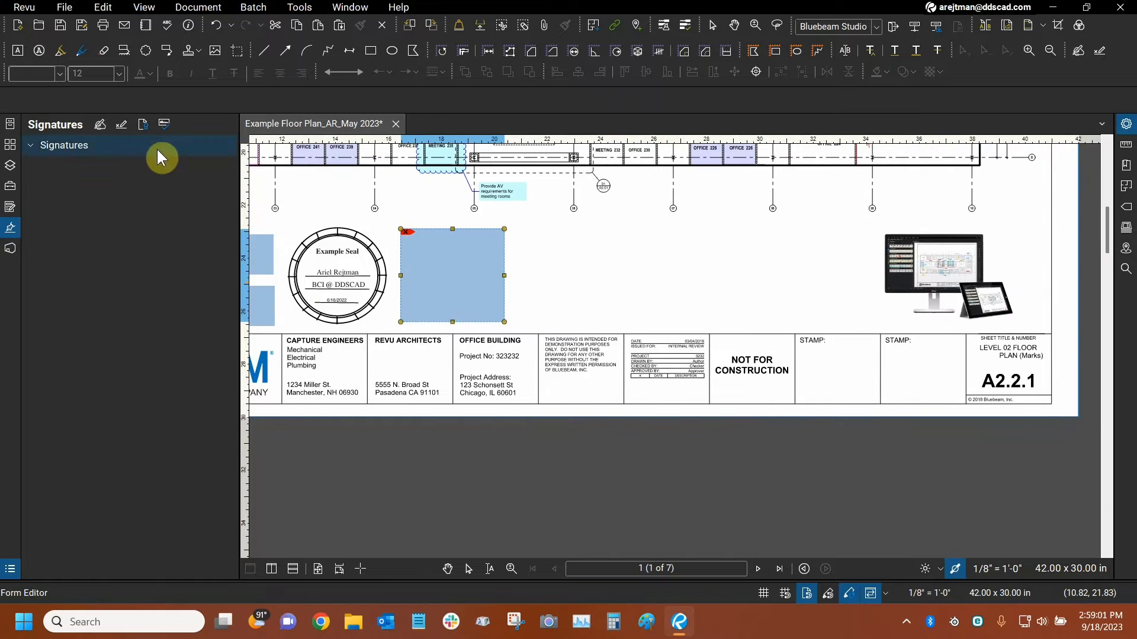
{"action": "left_click", "coordinate": [123, 127]}
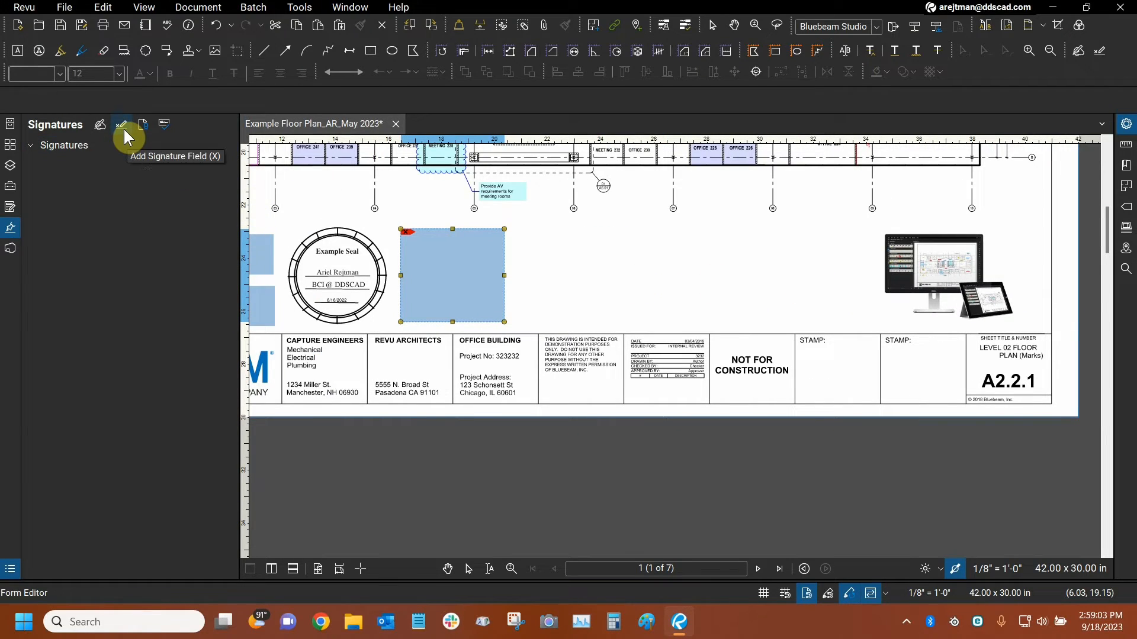
{"action": "left_click", "coordinate": [123, 125]}
{"action": "left_click_drag", "start_coordinate": [749, 259], "coordinate": [588, 255]}
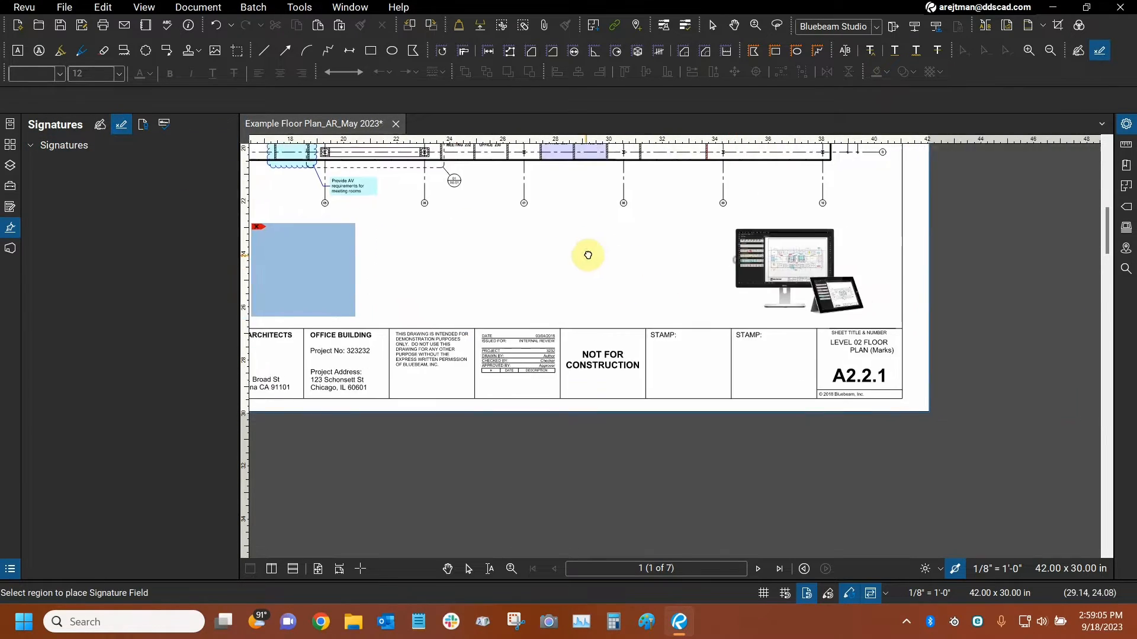
{"action": "scroll", "coordinate": [748, 358], "scroll_direction": "up", "scroll_amount": 4}
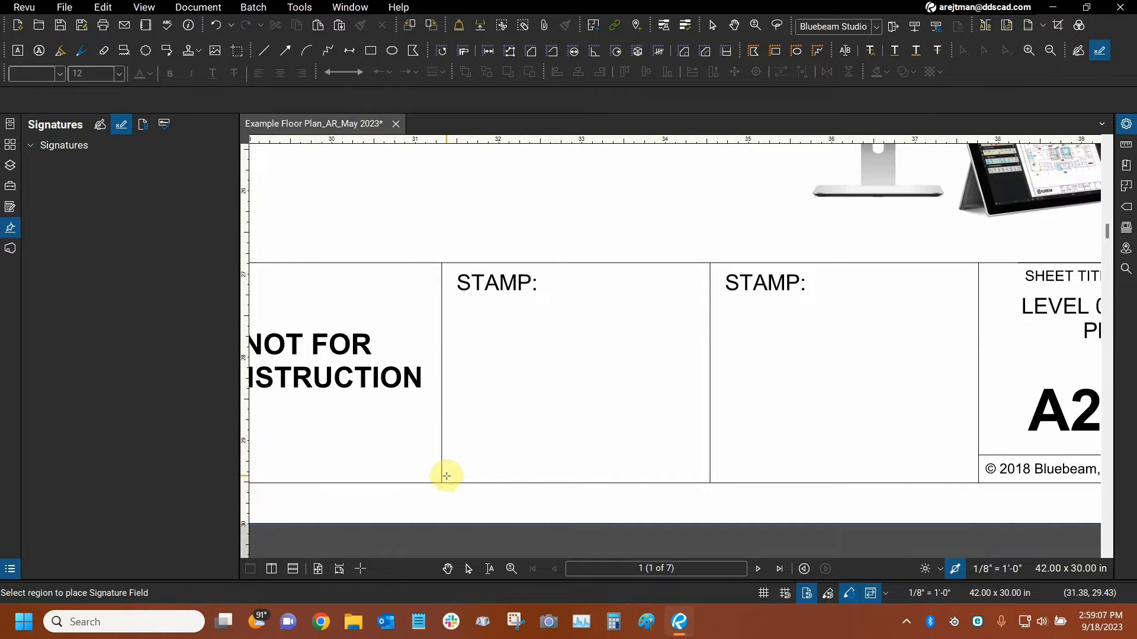
{"action": "mouse_move", "coordinate": [447, 476]}
{"action": "left_mouse_down"}
{"action": "mouse_move", "coordinate": [673, 302]}
{"action": "mouse_move", "coordinate": [702, 299]}
{"action": "left_mouse_up"}
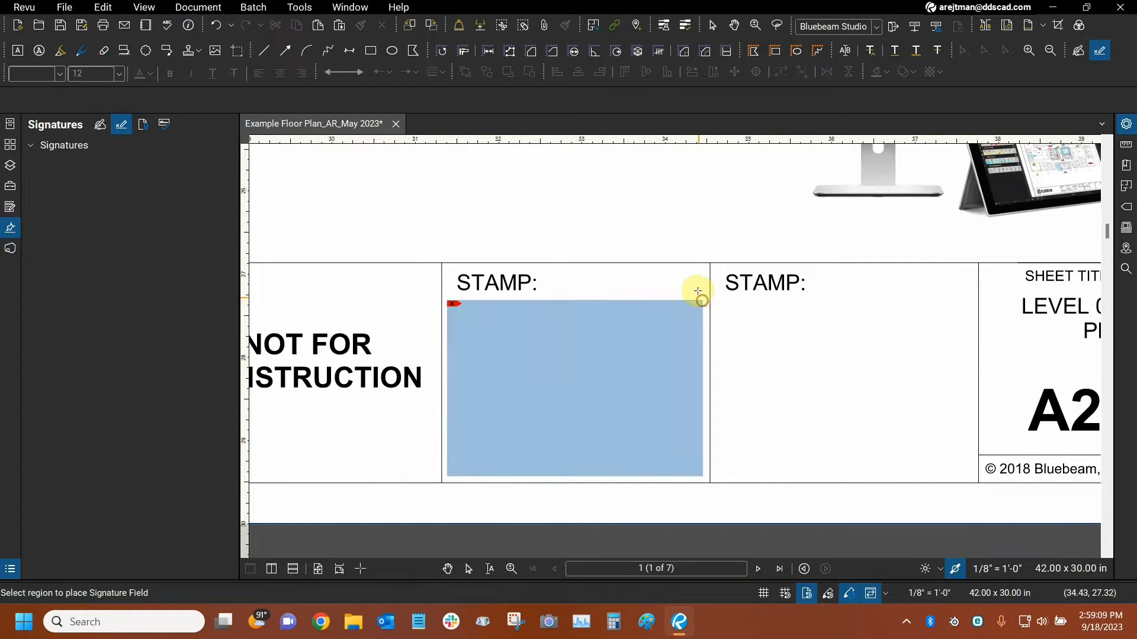
{"action": "key", "text": "Escape"}
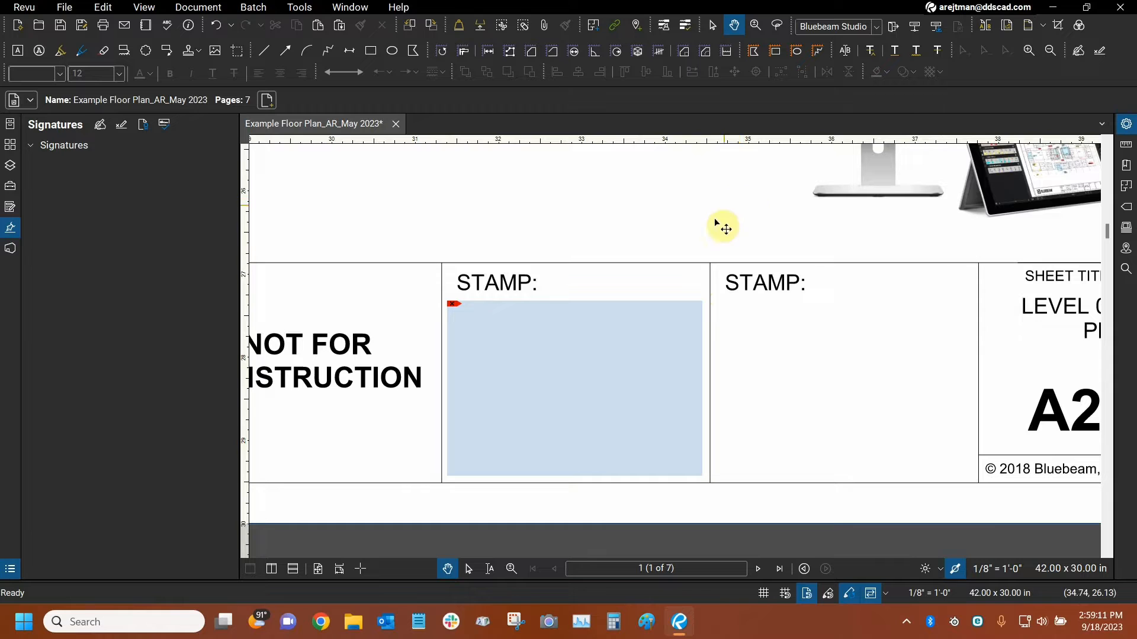
Examine the signing options for the first STAMP field and the permitted changes offered by Certify Document, cancelling both dialogs.
{"action": "left_click", "coordinate": [555, 361]}
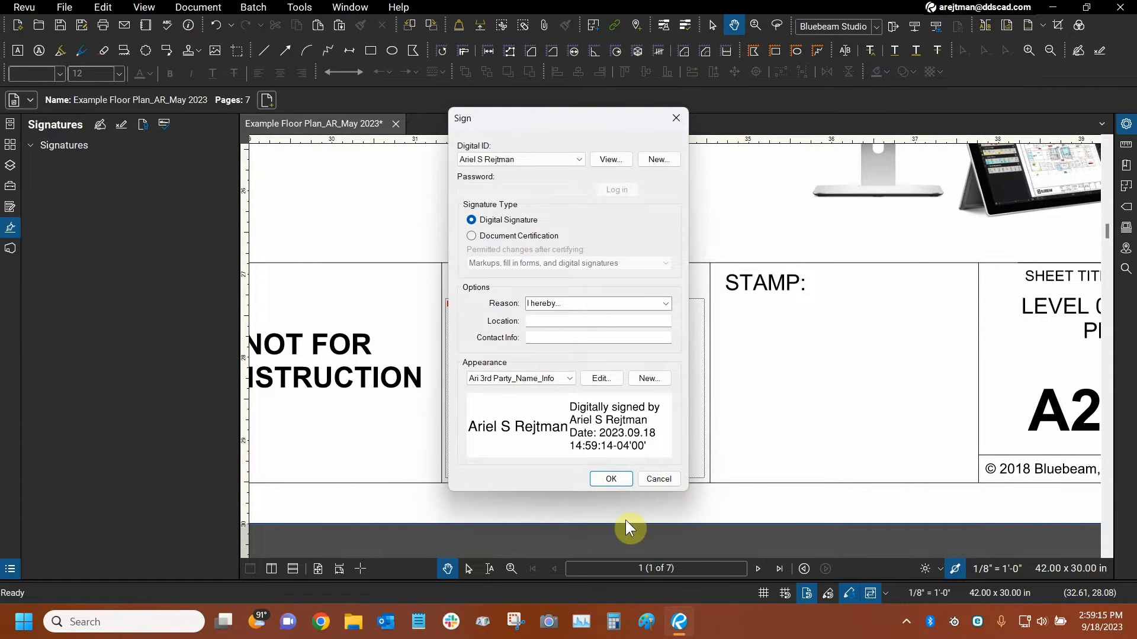
{"action": "left_click", "coordinate": [650, 483]}
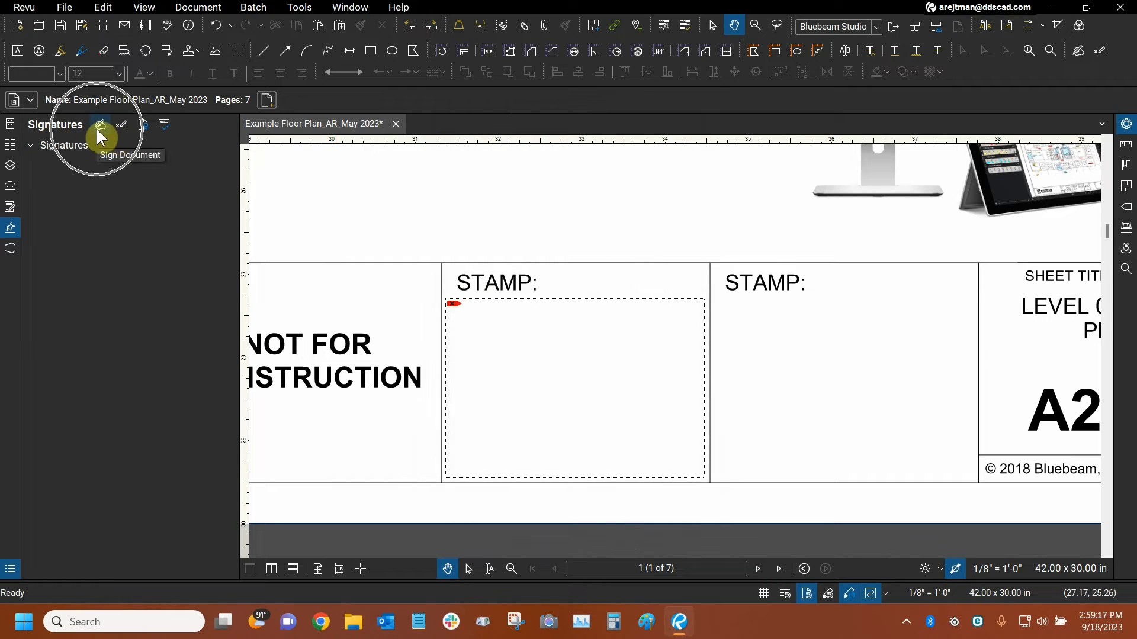
{"action": "left_click", "coordinate": [142, 125]}
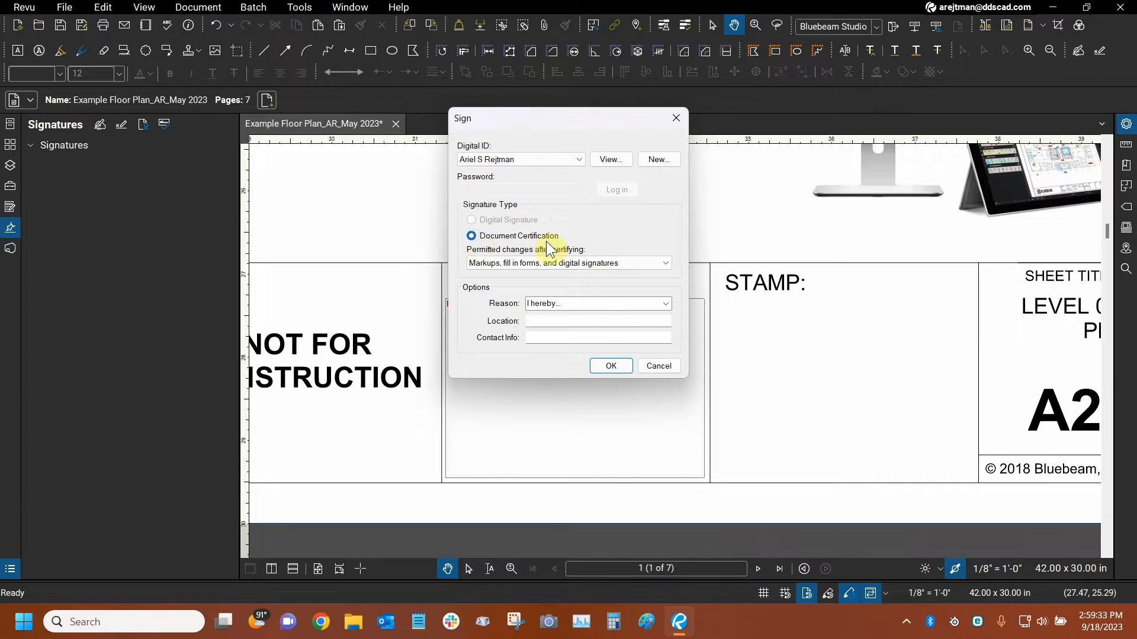
{"action": "left_click", "coordinate": [497, 238]}
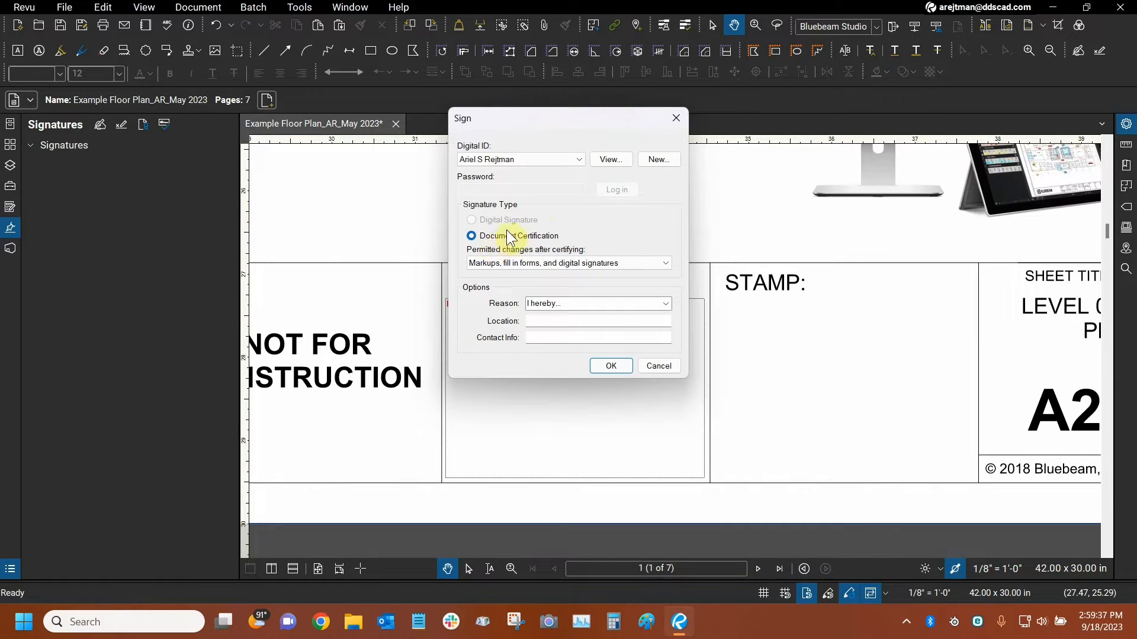
{"action": "left_click", "coordinate": [518, 263]}
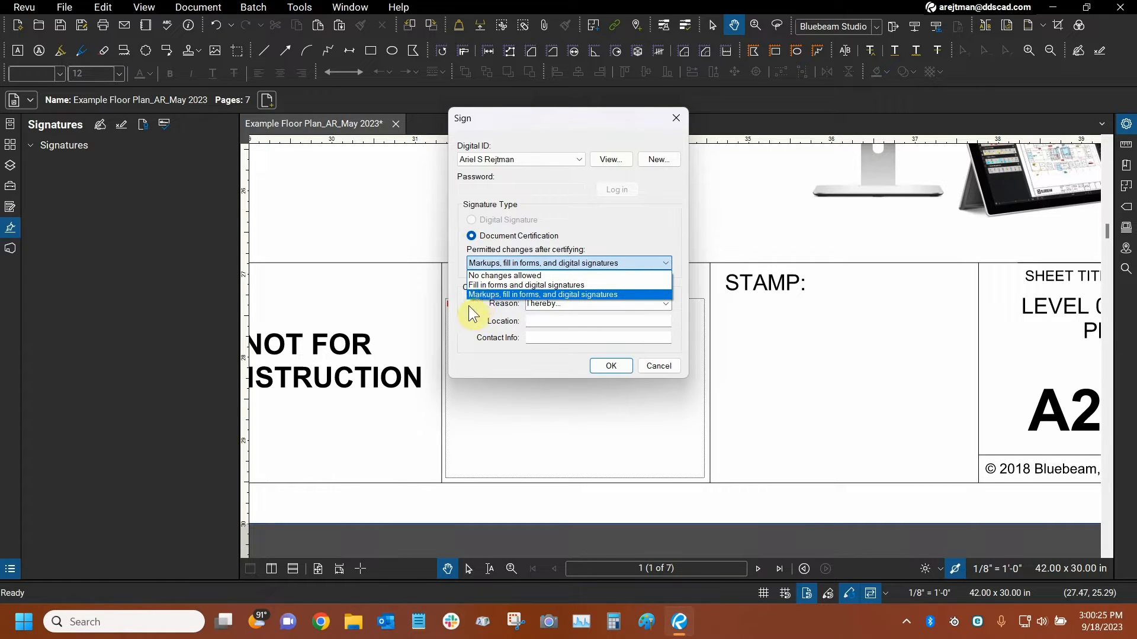
{"action": "left_click", "coordinate": [583, 197]}
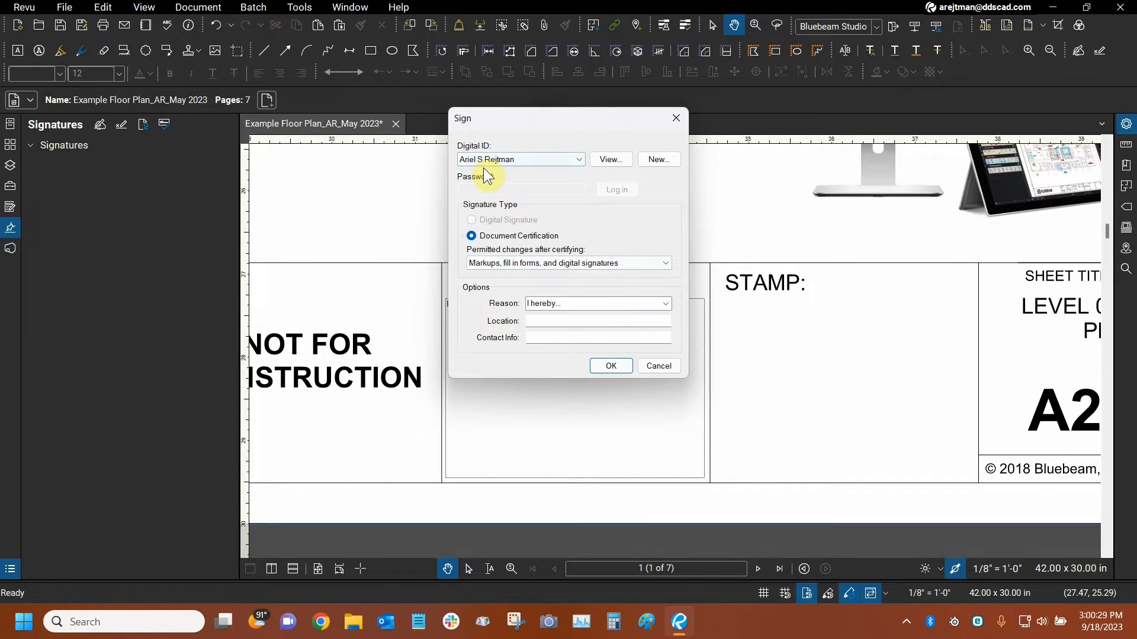
{"action": "left_click", "coordinate": [665, 367]}
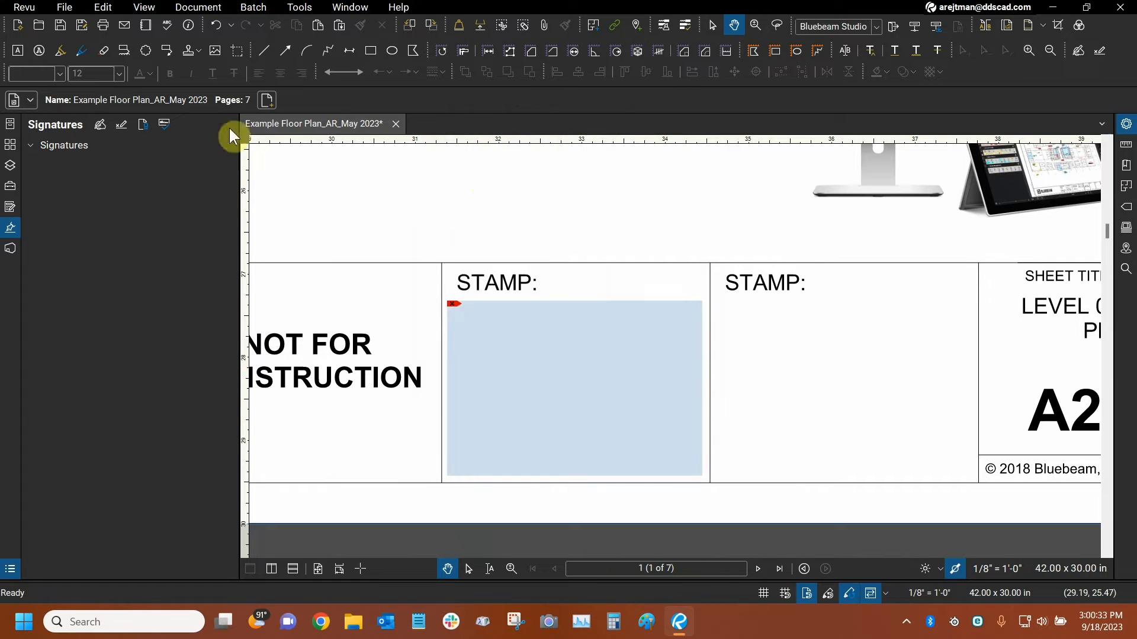
Review the document's security permissions in Document Properties, close them, and return to the signatures view.
{"action": "left_click", "coordinate": [217, 8]}
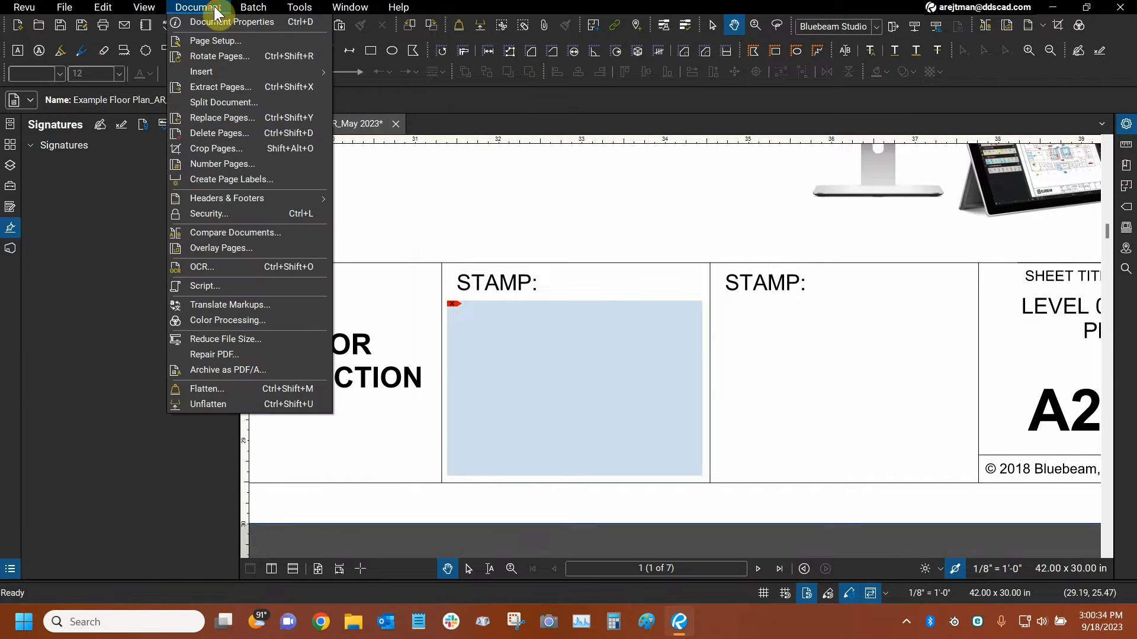
{"action": "left_click", "coordinate": [208, 211]}
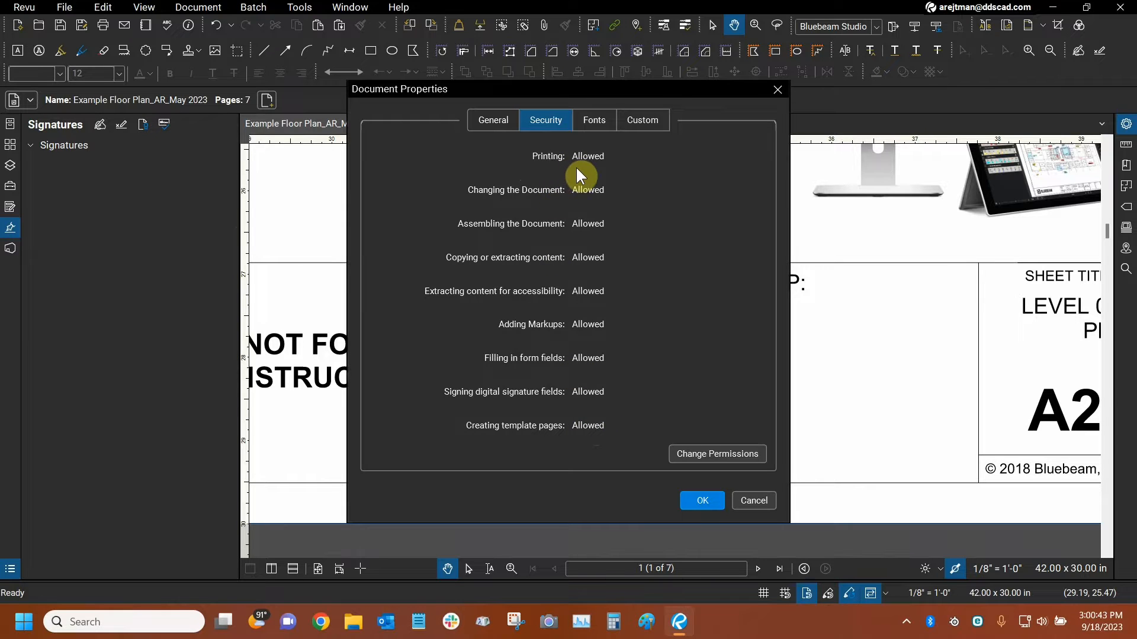
{"action": "left_click", "coordinate": [777, 91]}
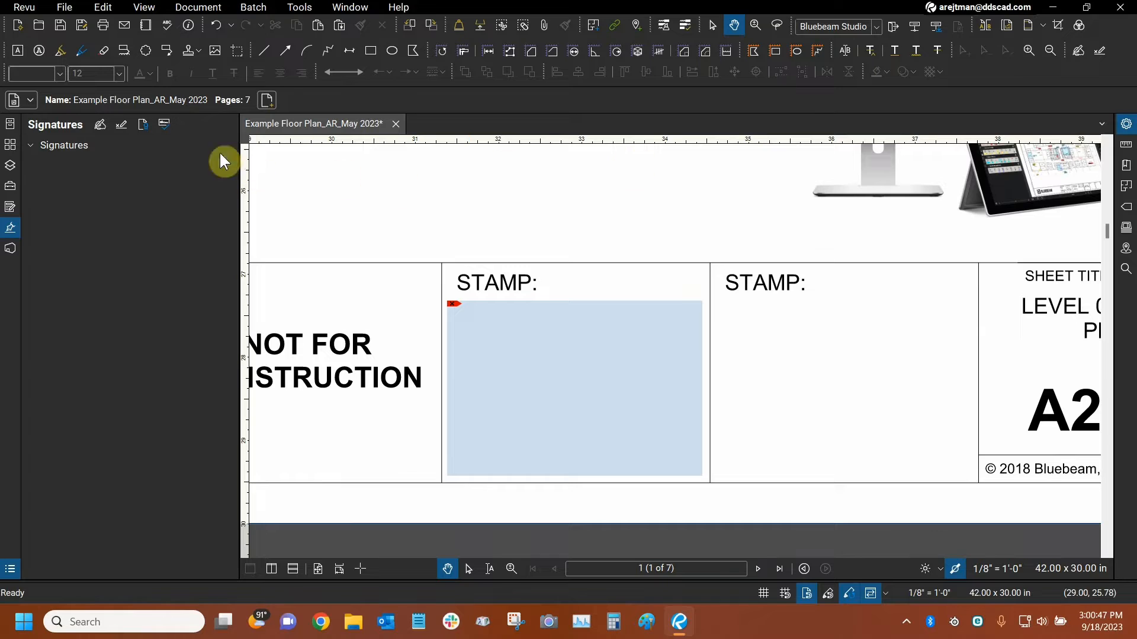
{"action": "left_click", "coordinate": [161, 126]}
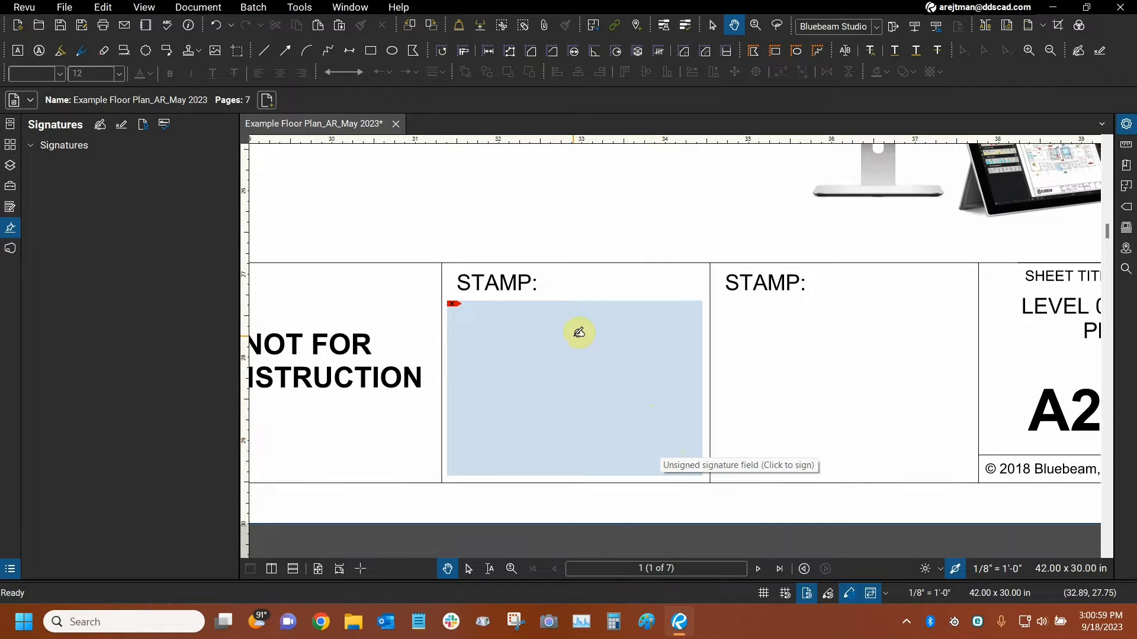
Open the first STAMP field for signing, examine the permitted changes under Document Certification, and set the signature type back to Digital Signature.
{"action": "left_click", "coordinate": [555, 353]}
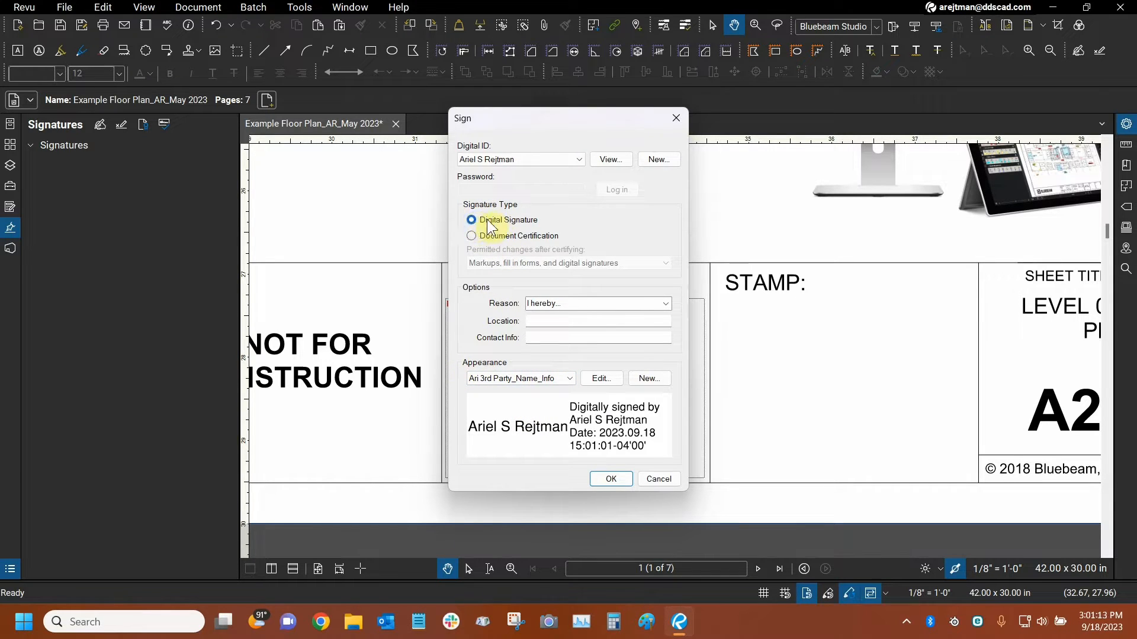
{"action": "left_click", "coordinate": [471, 237]}
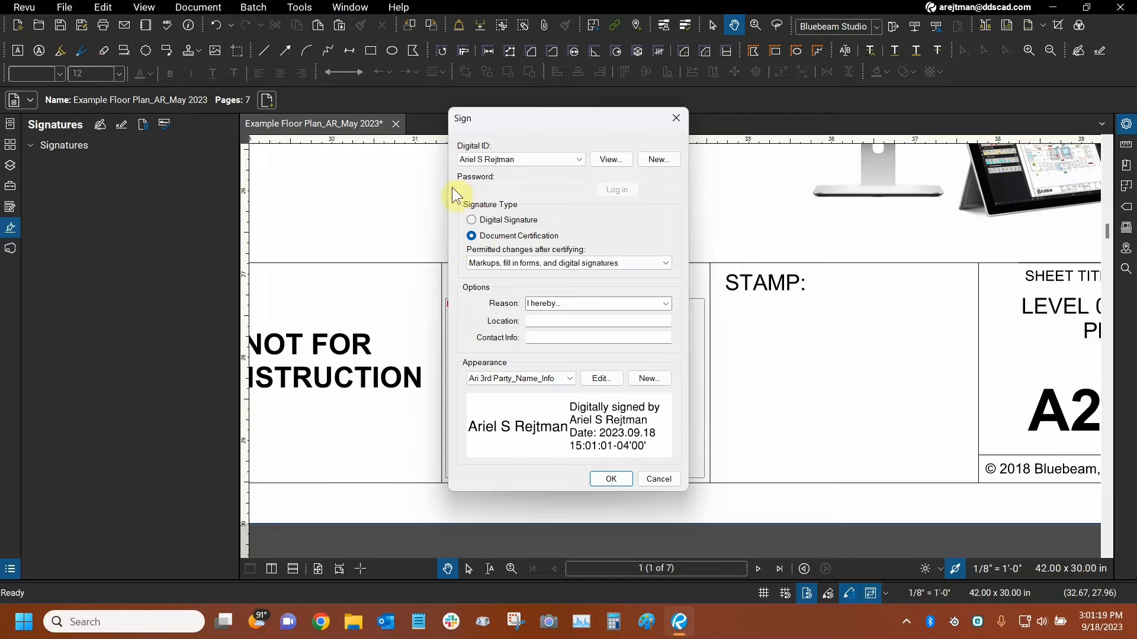
{"action": "left_click", "coordinate": [488, 261]}
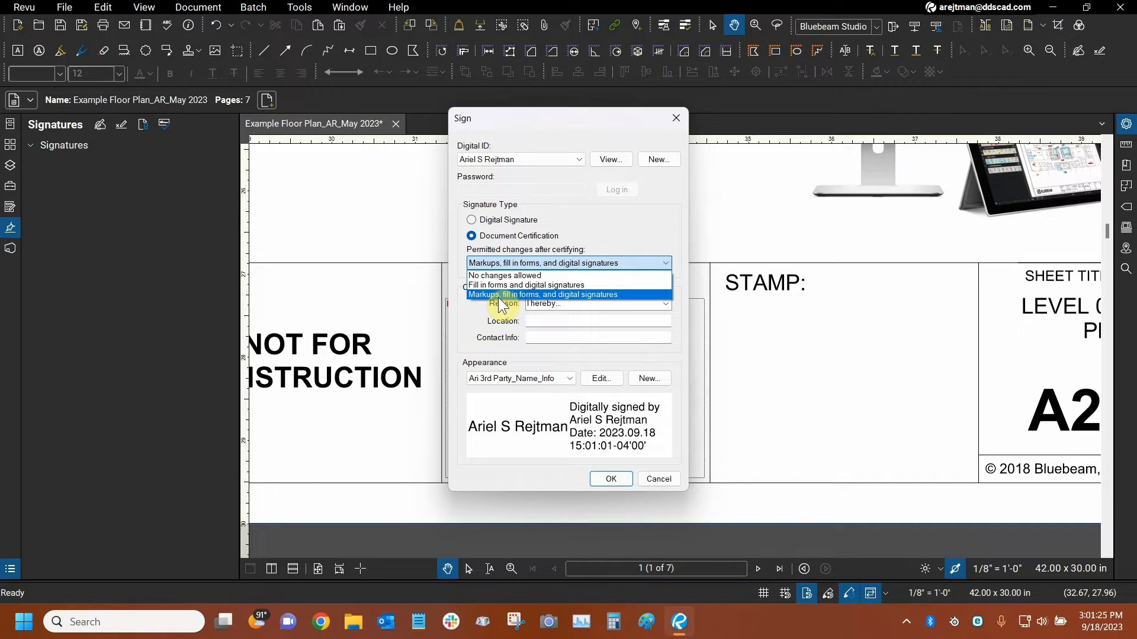
{"action": "left_click", "coordinate": [454, 240]}
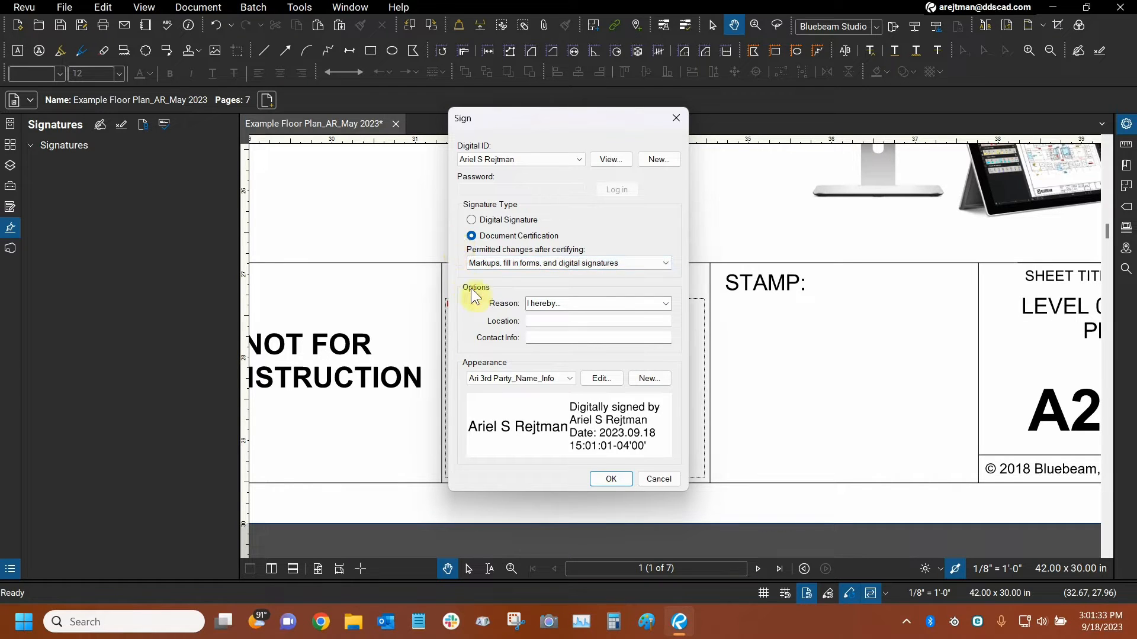
{"action": "left_click", "coordinate": [473, 221]}
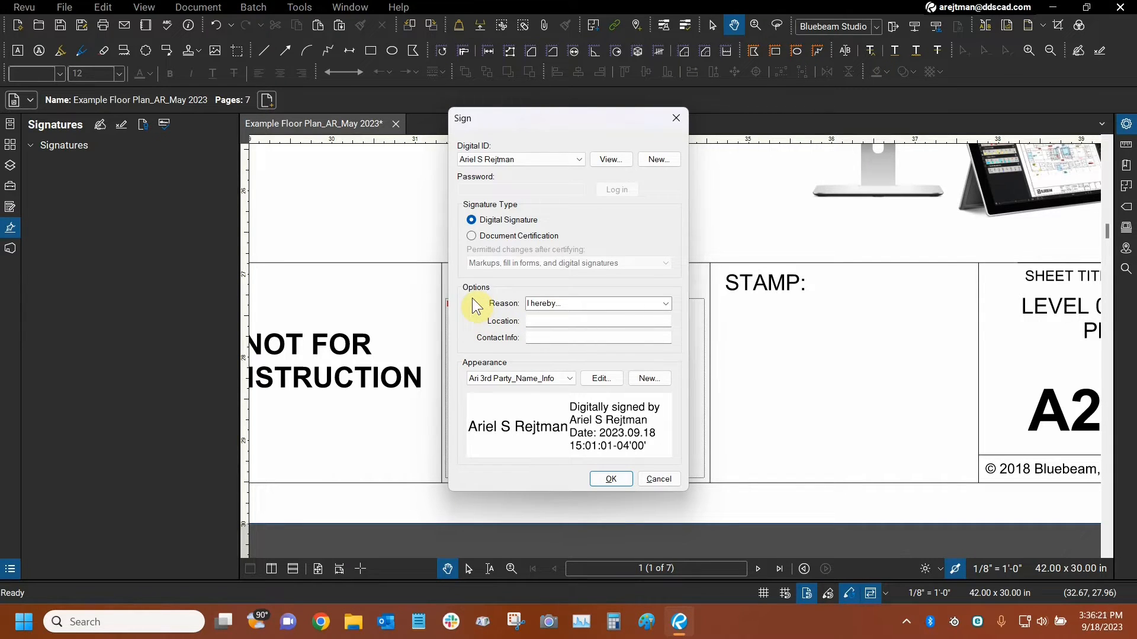
Try "to type anything" as the signature's location, check the available reasons, and clear the location text.
{"action": "left_click", "coordinate": [561, 320]}
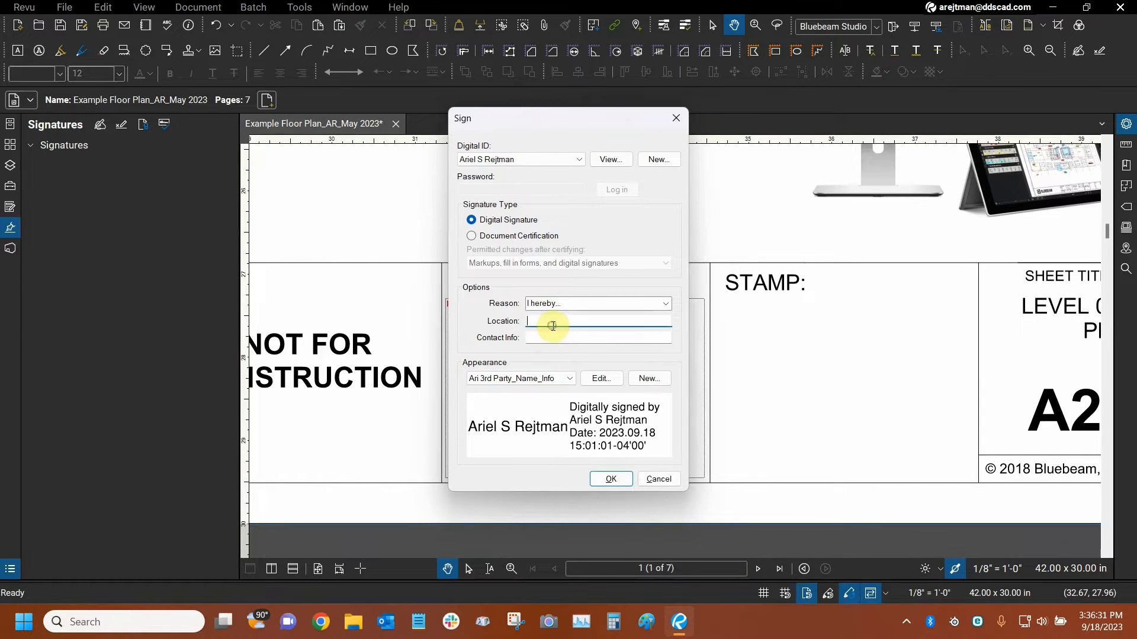
{"action": "type", "text": "to type anything"}
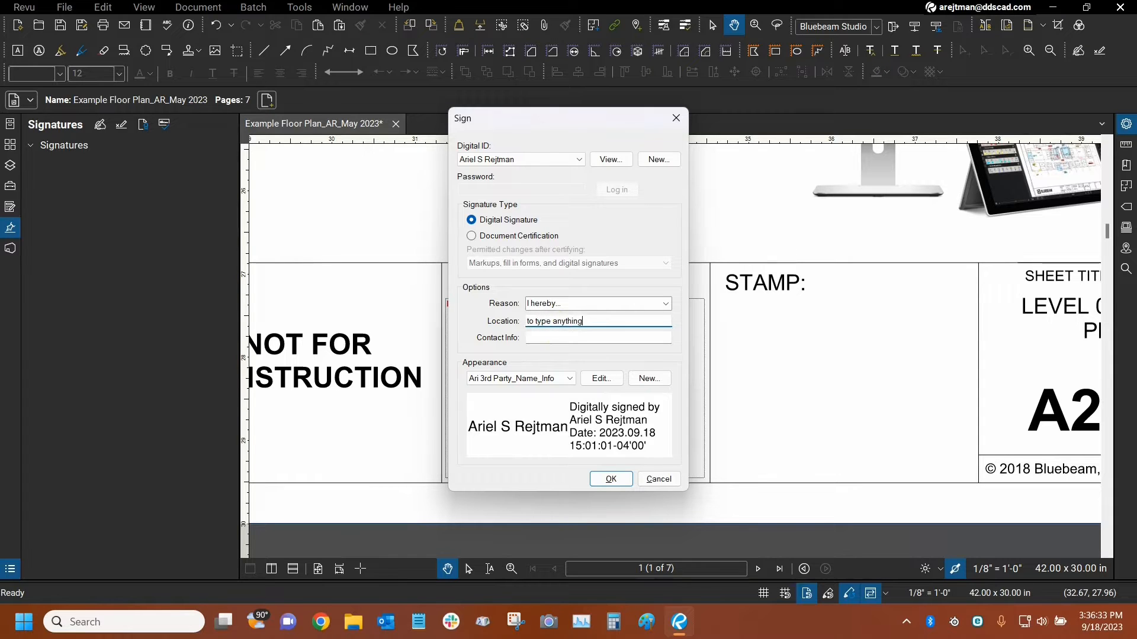
{"action": "left_click", "coordinate": [667, 302]}
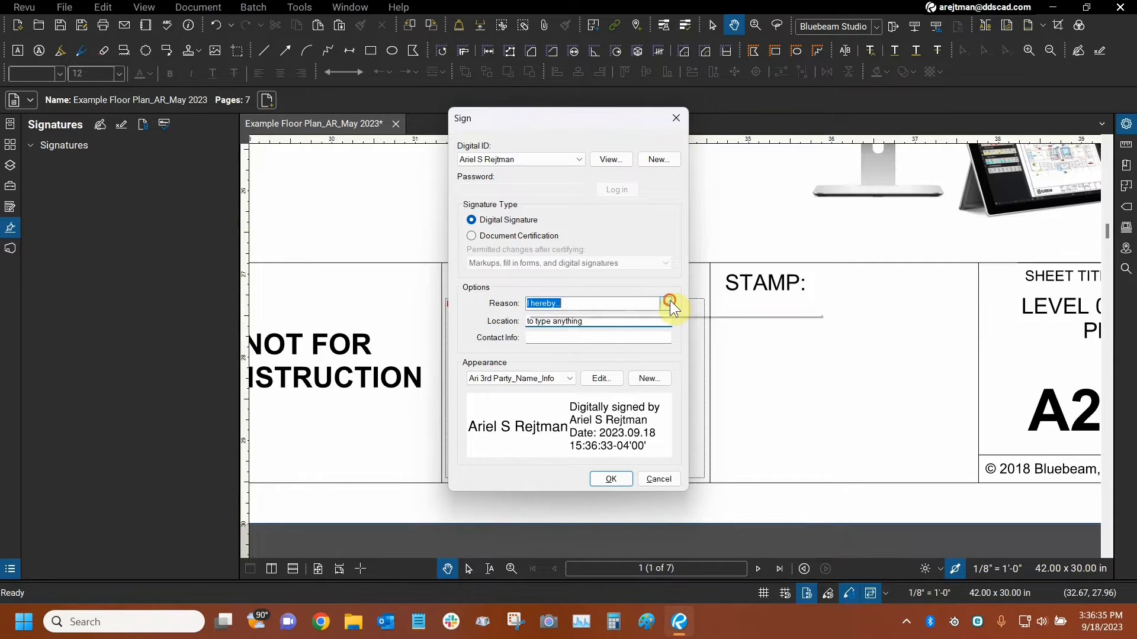
{"action": "left_click", "coordinate": [629, 277]}
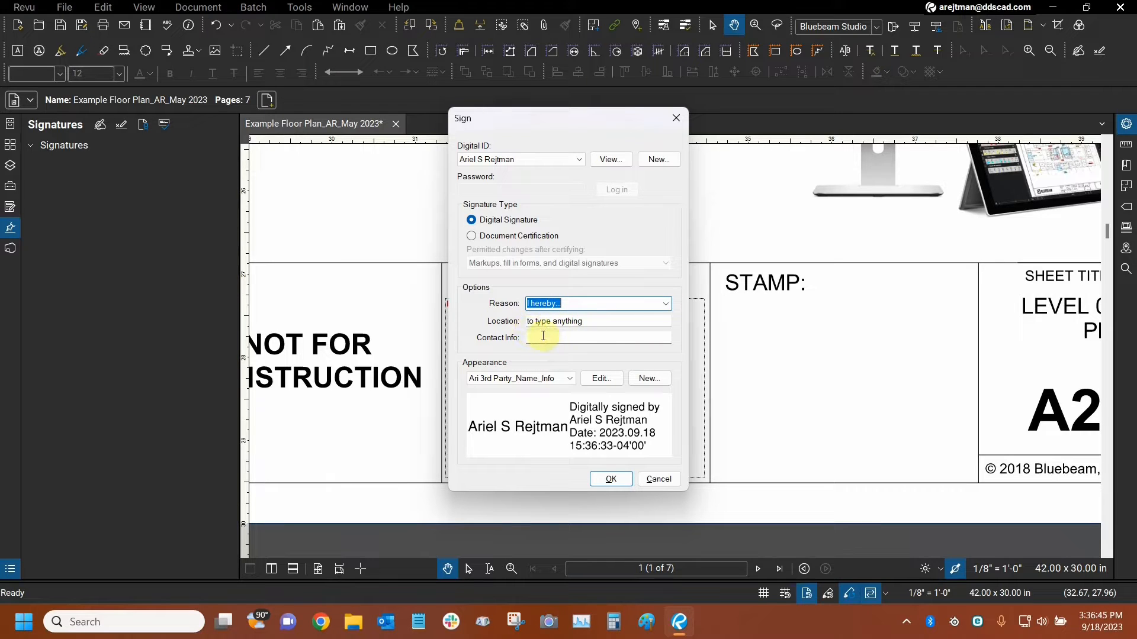
{"action": "left_click", "coordinate": [579, 303]}
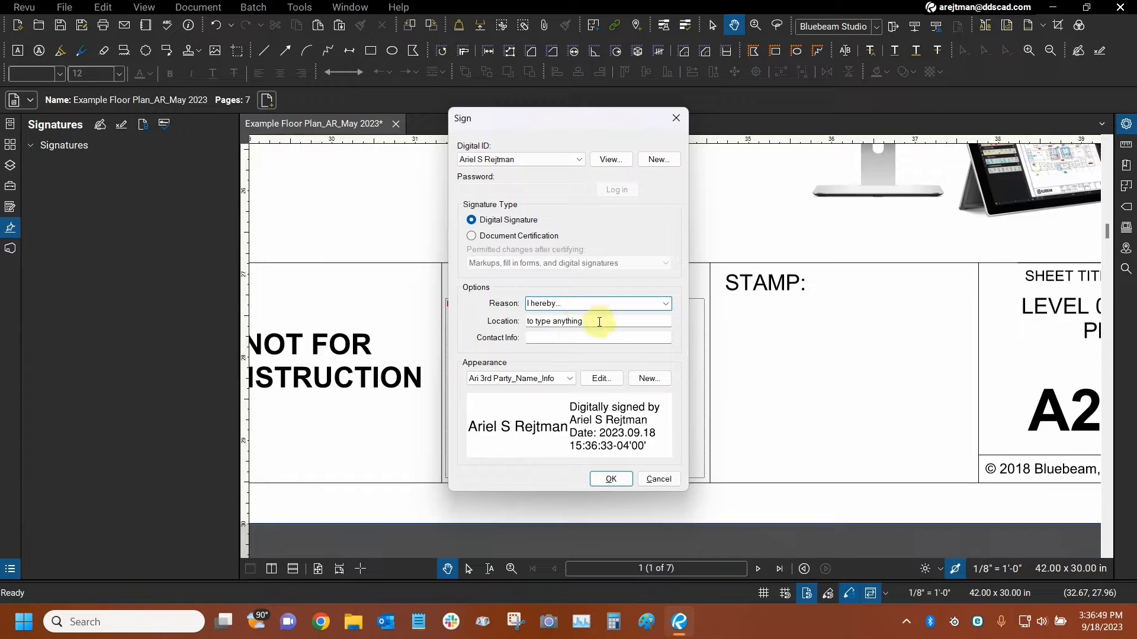
{"action": "left_click", "coordinate": [598, 320]}
{"action": "key", "text": "BackSpace"}
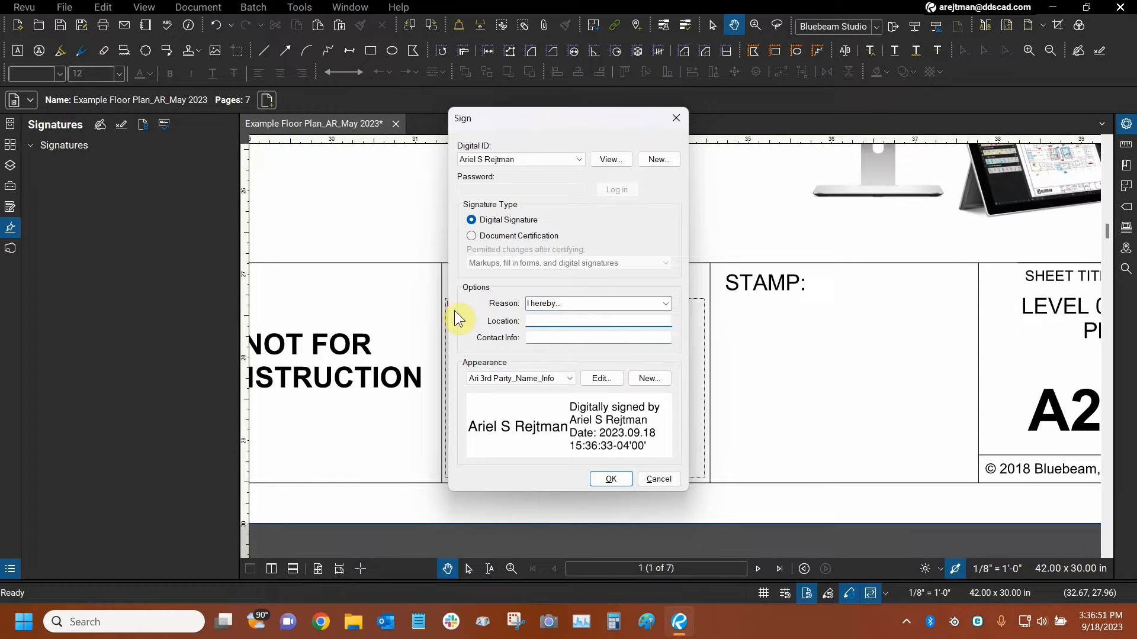
{"action": "left_click", "coordinate": [531, 338]}
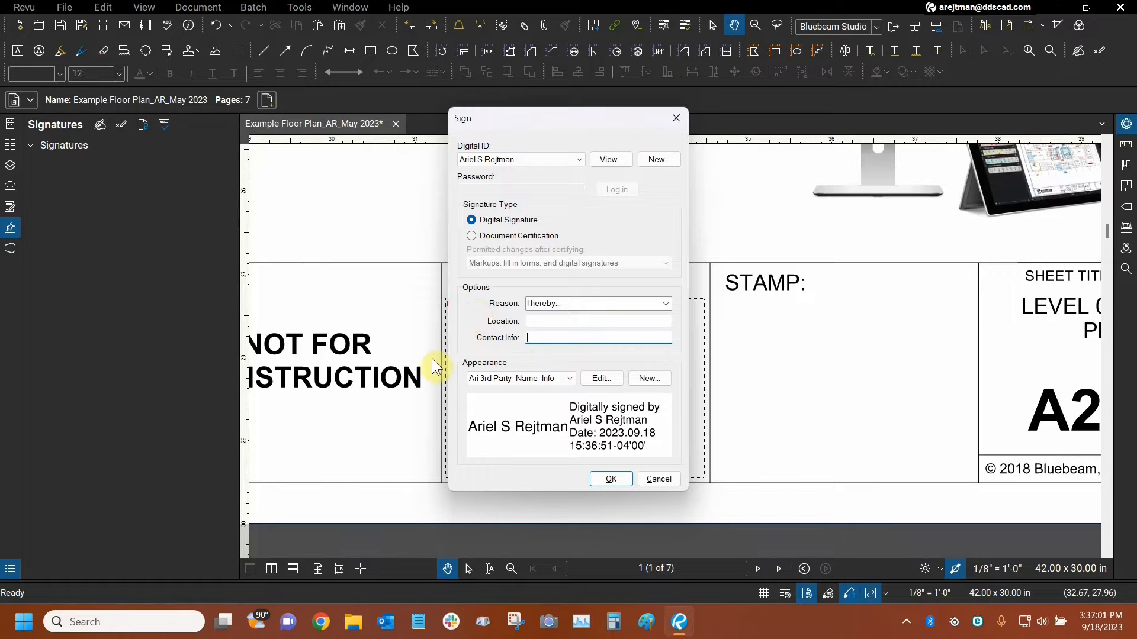
Examine the available signature appearances and digital IDs for signing, keeping the current selections.
{"action": "left_click", "coordinate": [510, 377]}
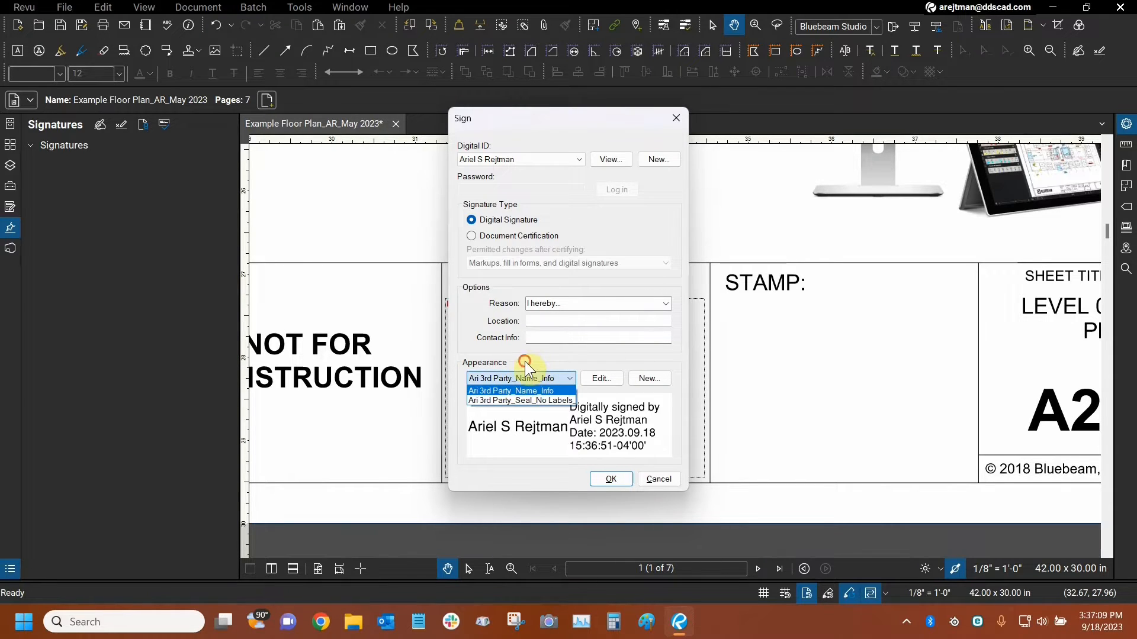
{"action": "left_click", "coordinate": [525, 361]}
{"action": "left_click", "coordinate": [504, 161]}
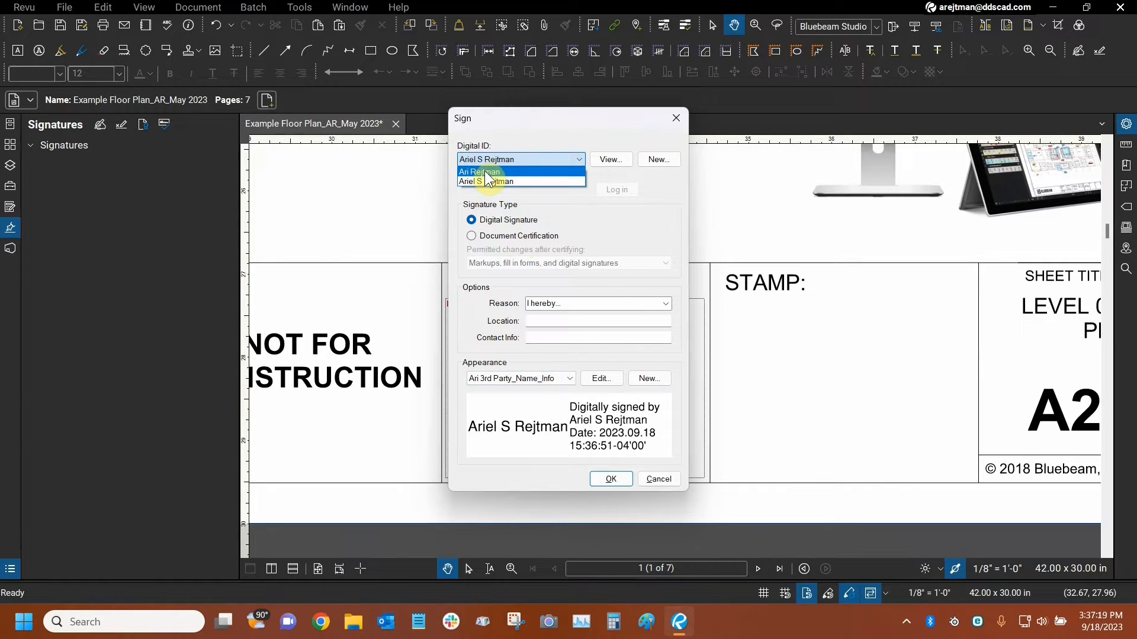
{"action": "left_click", "coordinate": [498, 130]}
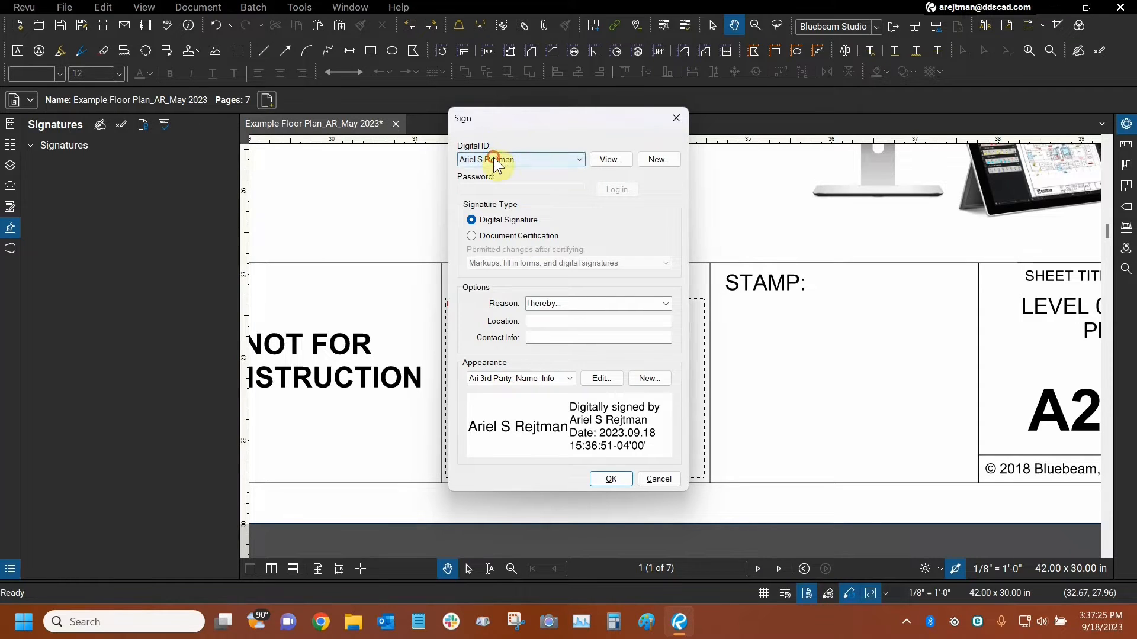
{"action": "left_click", "coordinate": [493, 158]}
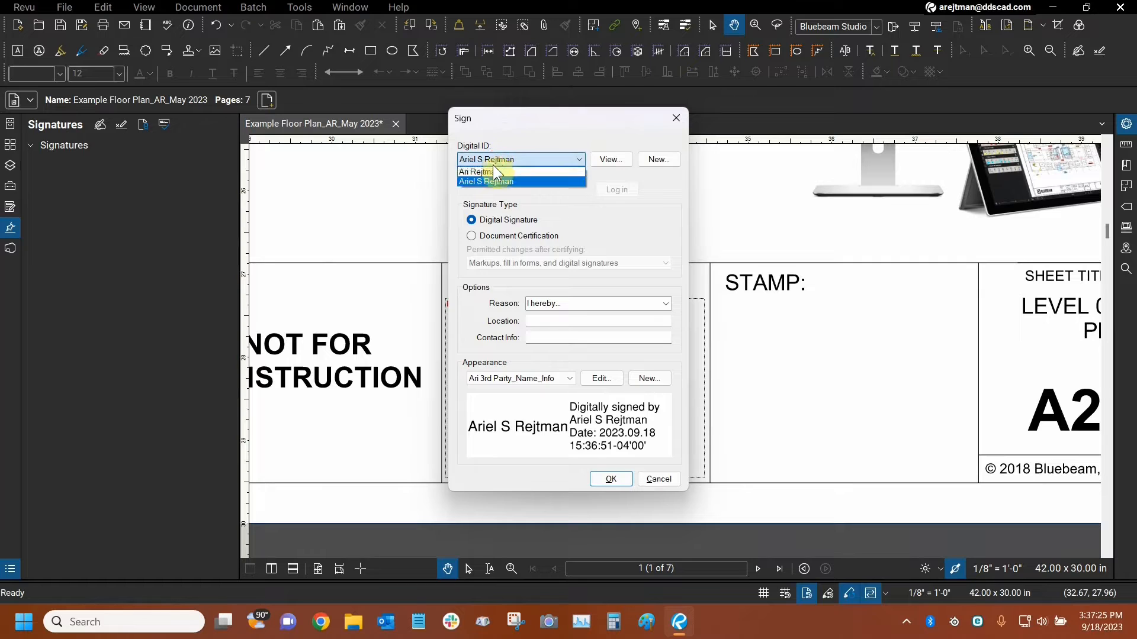
{"action": "left_click", "coordinate": [499, 130]}
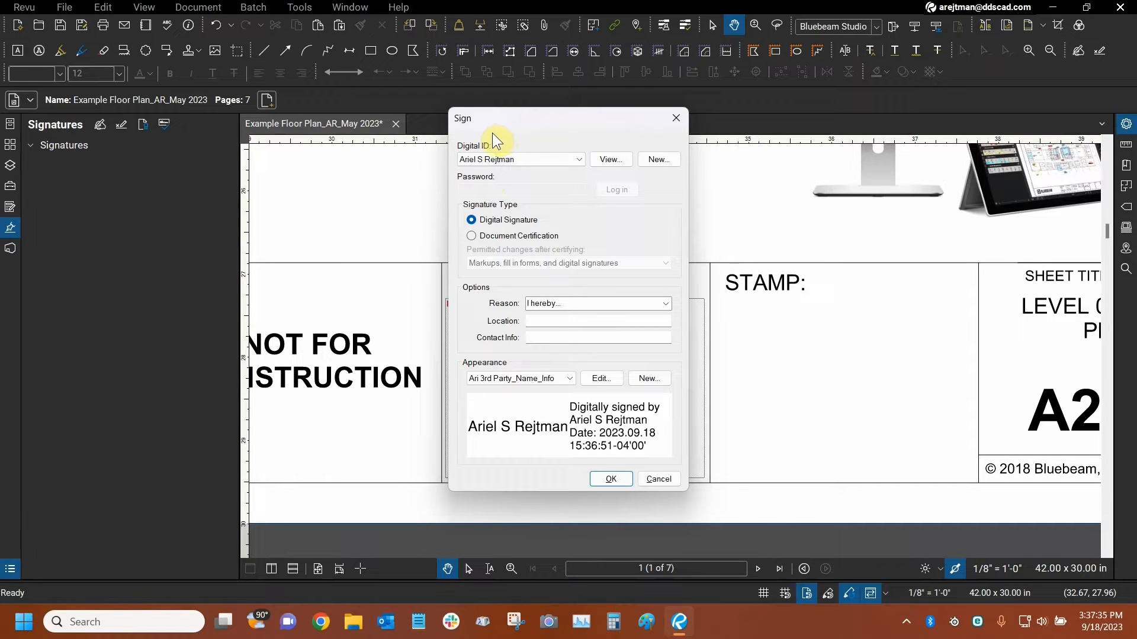
Review the available digital IDs and preview the third-party seal appearance, returning the signature to the name-and-info appearance.
{"action": "left_click", "coordinate": [519, 160]}
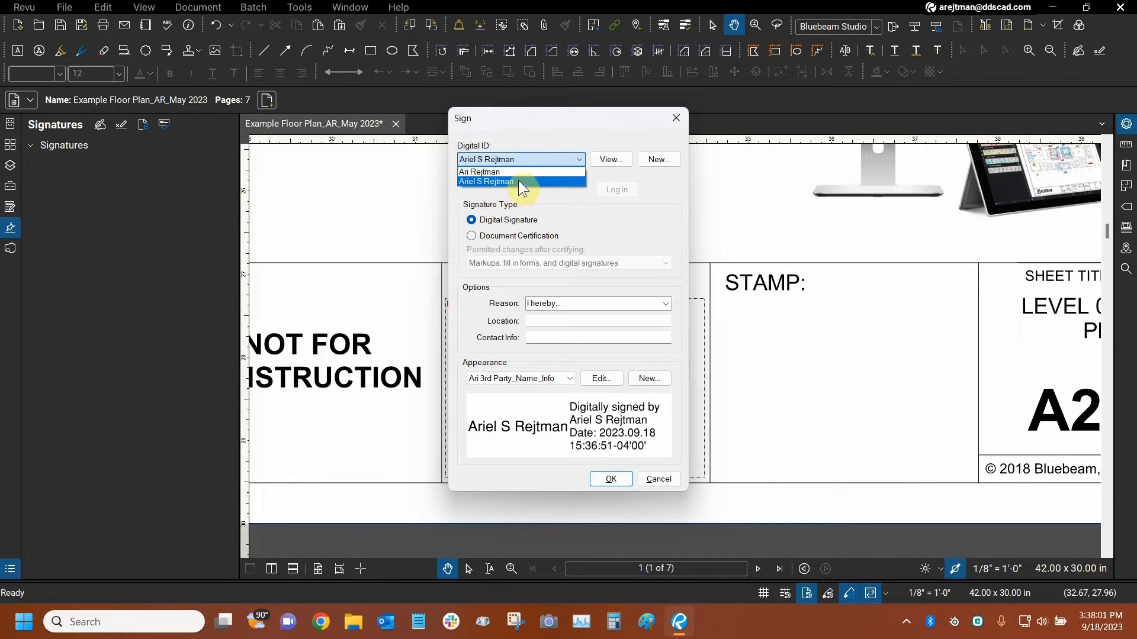
{"action": "left_click", "coordinate": [519, 121]}
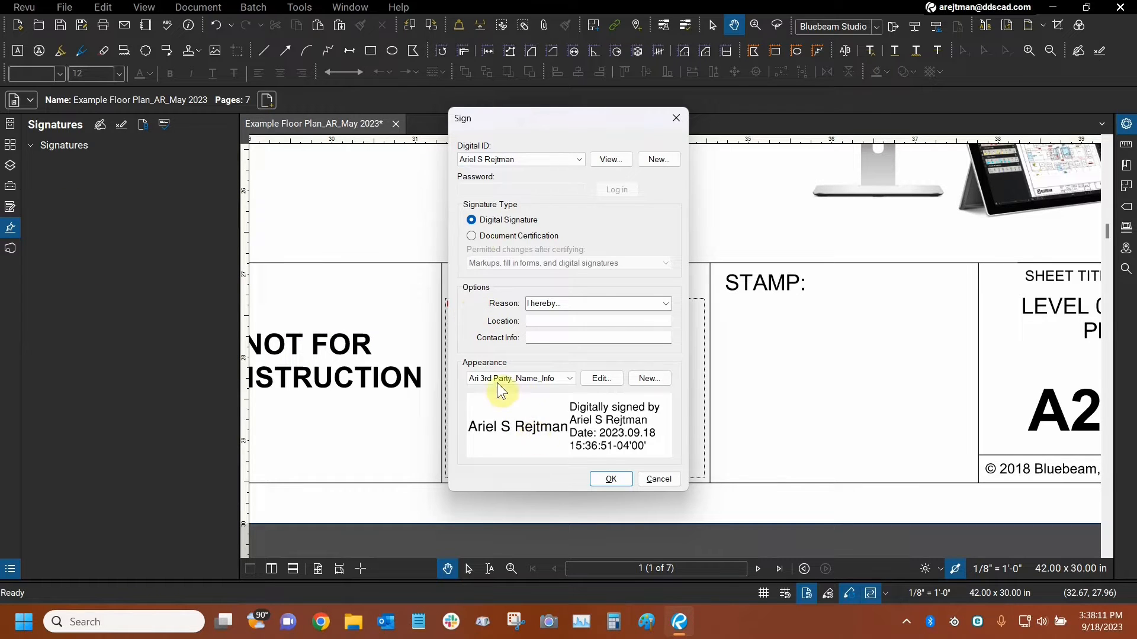
{"action": "left_click", "coordinate": [528, 378]}
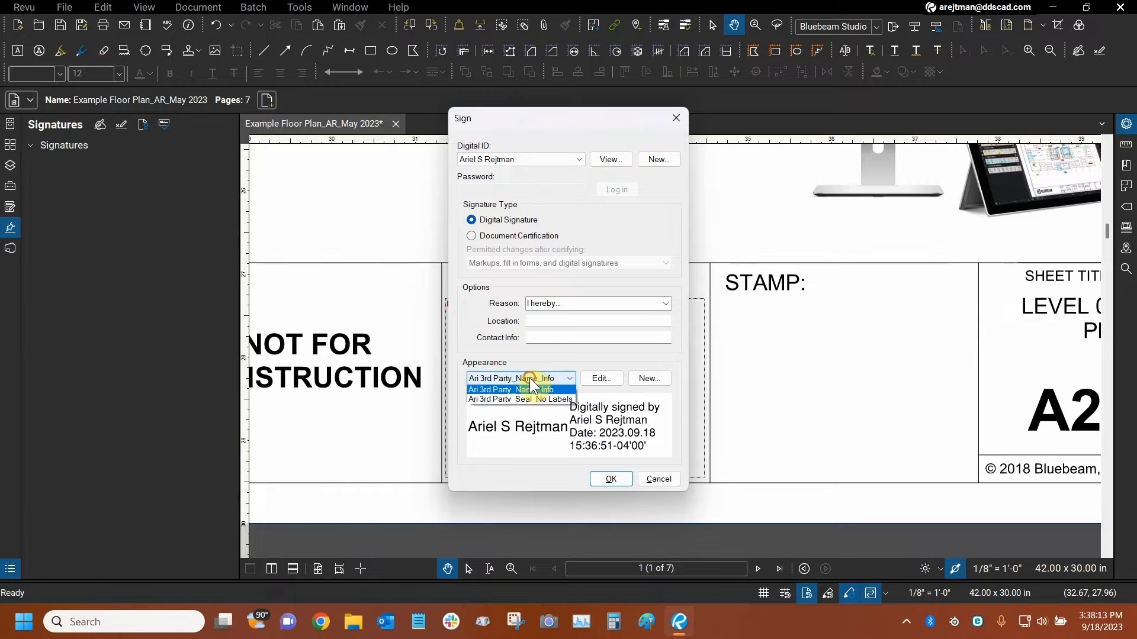
{"action": "left_click", "coordinate": [554, 403]}
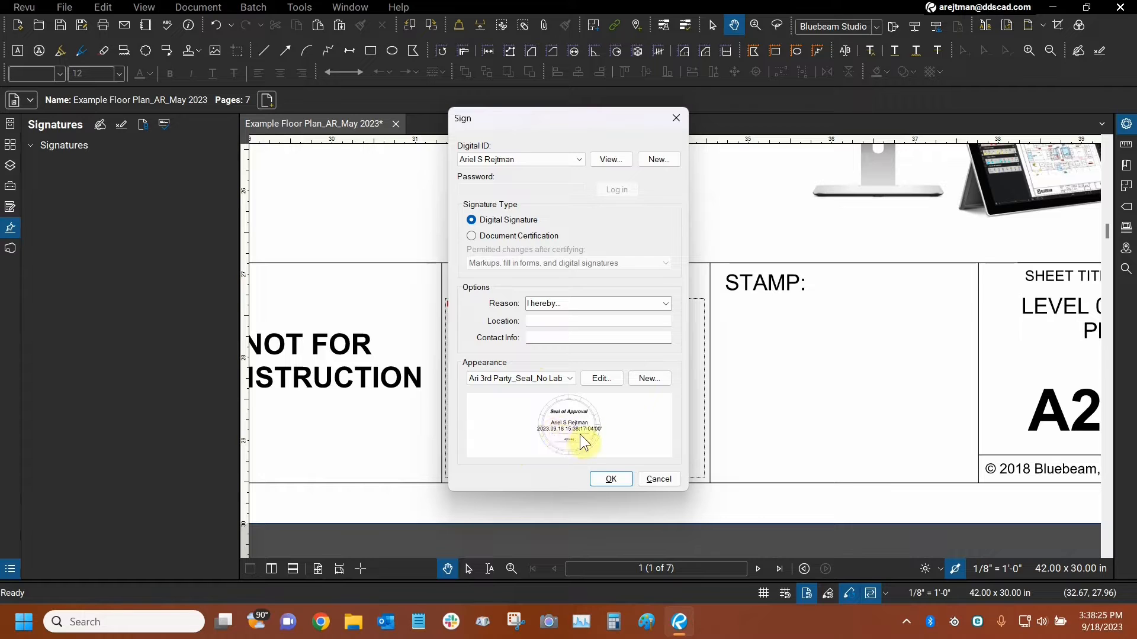
{"action": "left_click", "coordinate": [514, 379]}
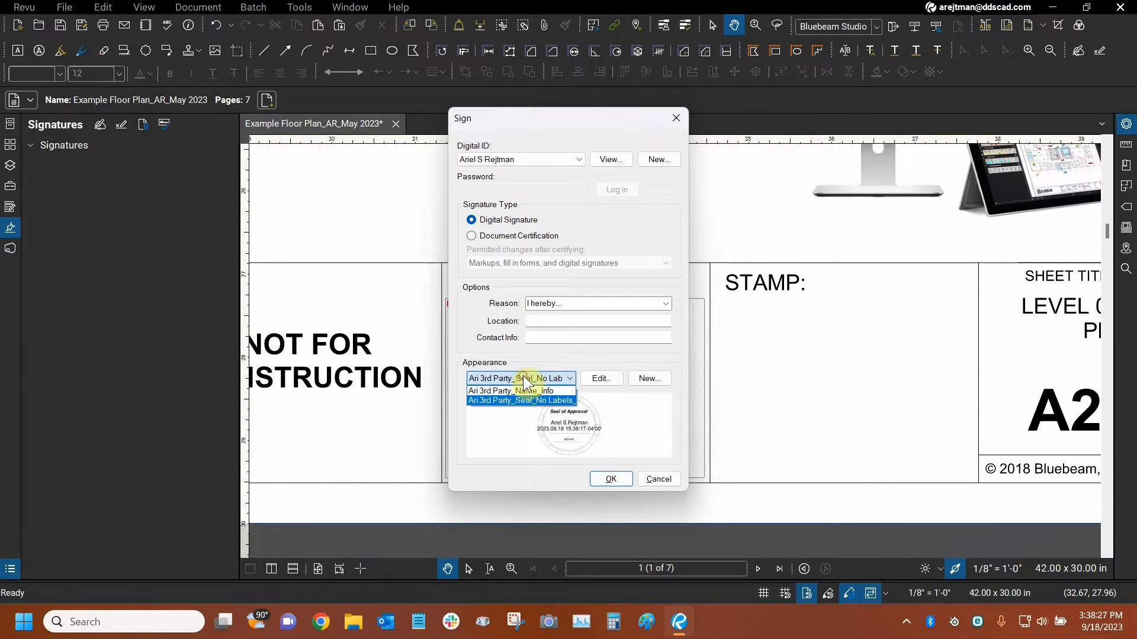
{"action": "left_click", "coordinate": [516, 391]}
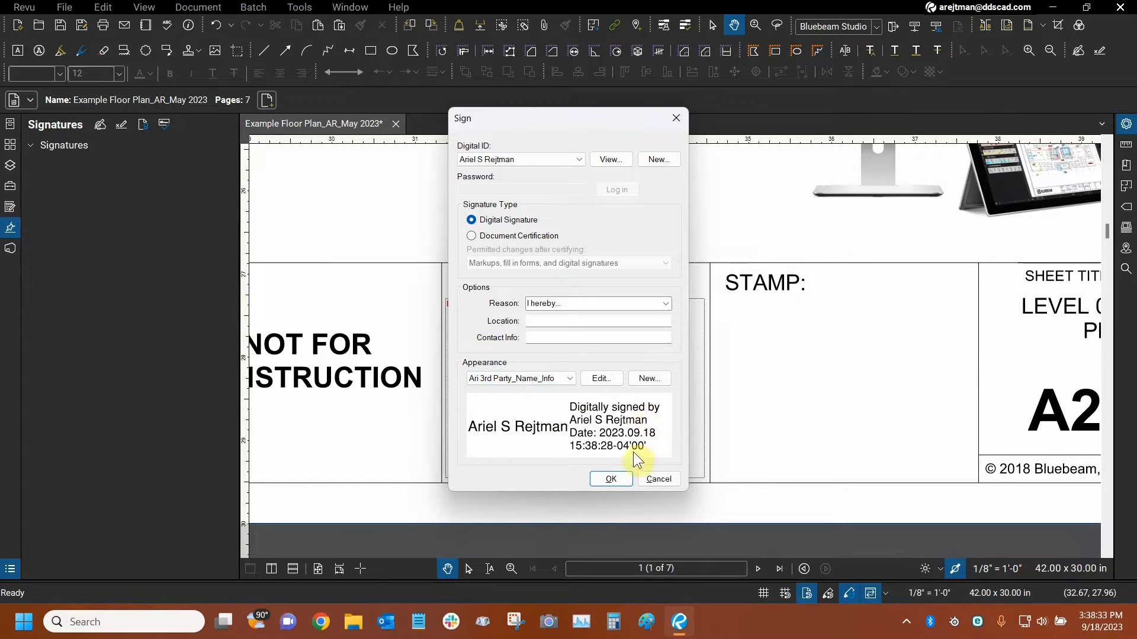
Open the name-and-info signature appearance for editing and try the Logo option, leaving it off.
{"action": "left_click", "coordinate": [601, 385]}
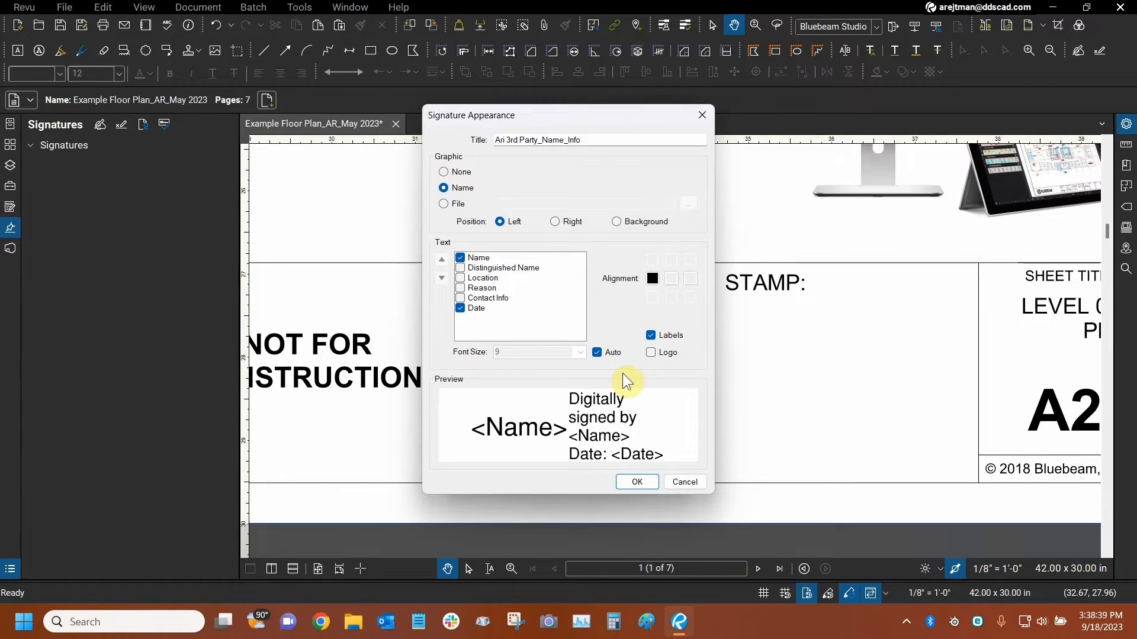
{"action": "left_click", "coordinate": [651, 353]}
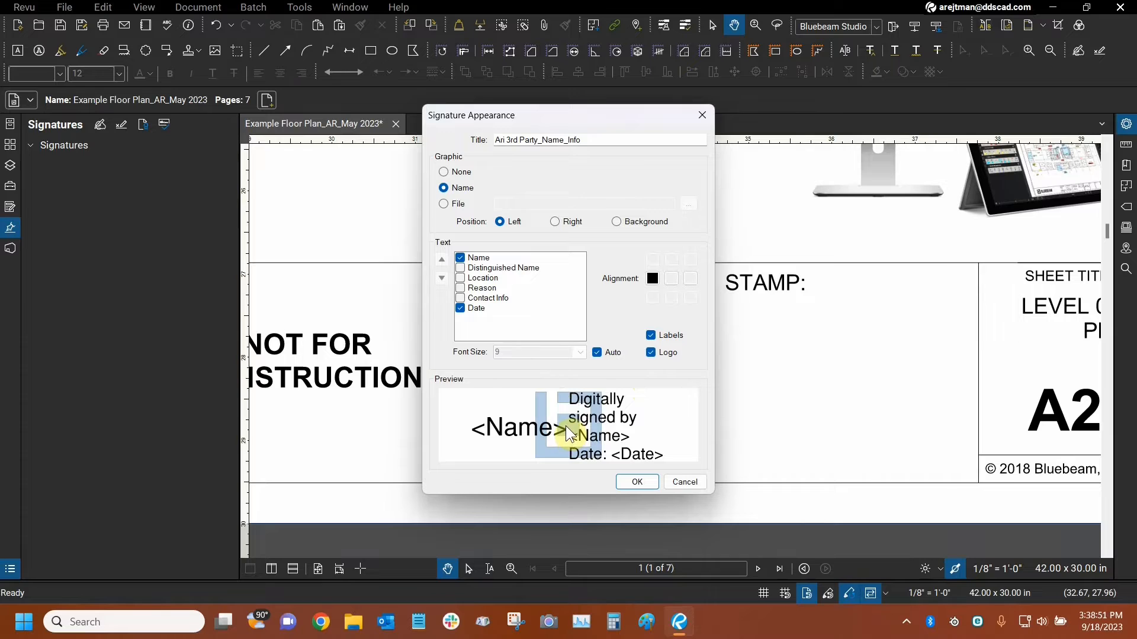
{"action": "left_click", "coordinate": [650, 353]}
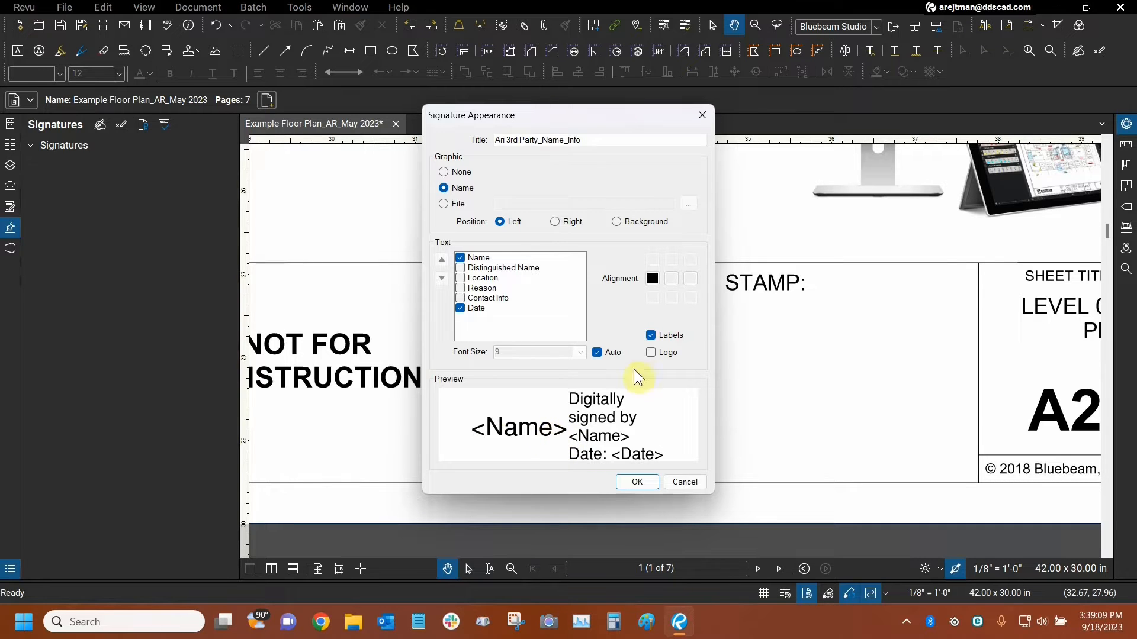
Try the signature text without Labels and without Auto font size, turning both options back on.
{"action": "left_click", "coordinate": [650, 336]}
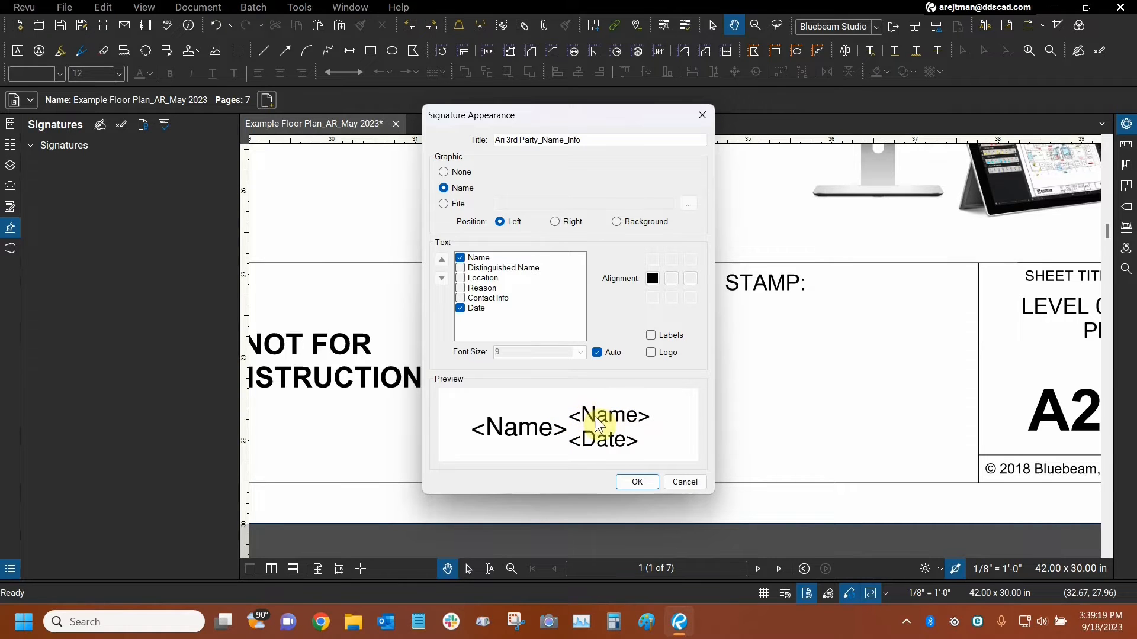
{"action": "left_click", "coordinate": [650, 336]}
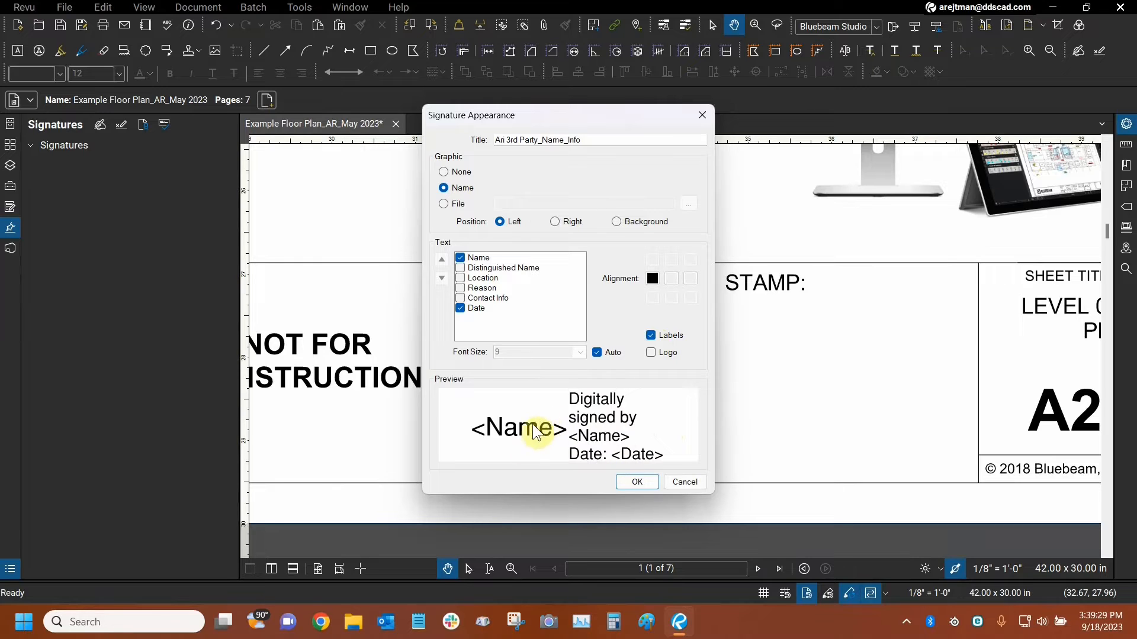
{"action": "left_click", "coordinate": [652, 336]}
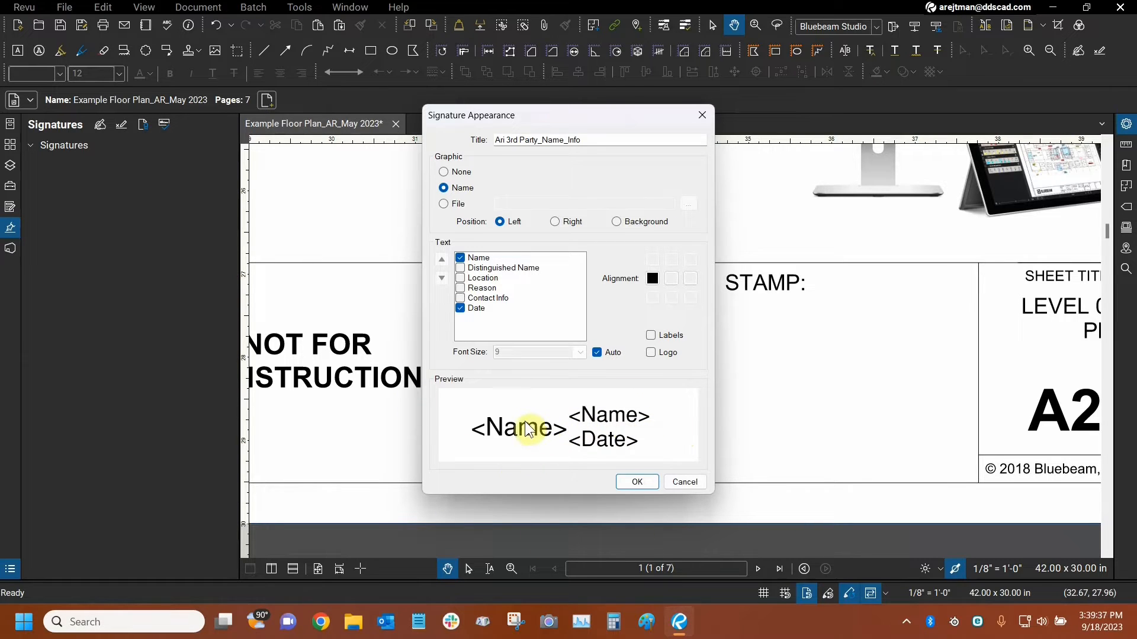
{"action": "left_click", "coordinate": [651, 337]}
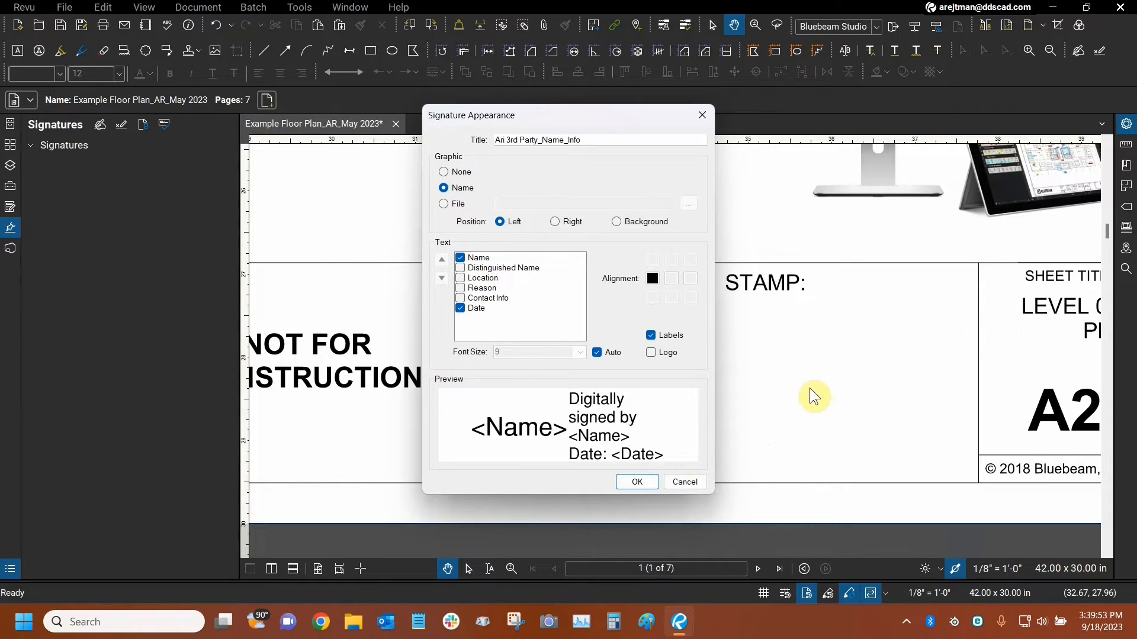
{"action": "left_click", "coordinate": [597, 353]}
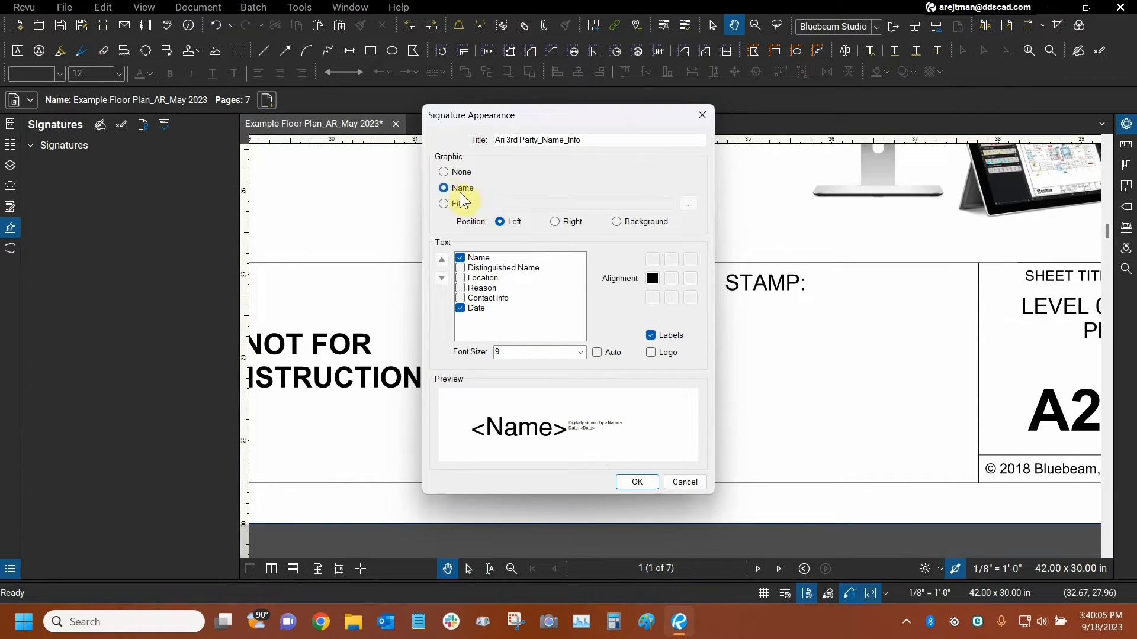
{"action": "left_click", "coordinate": [595, 353]}
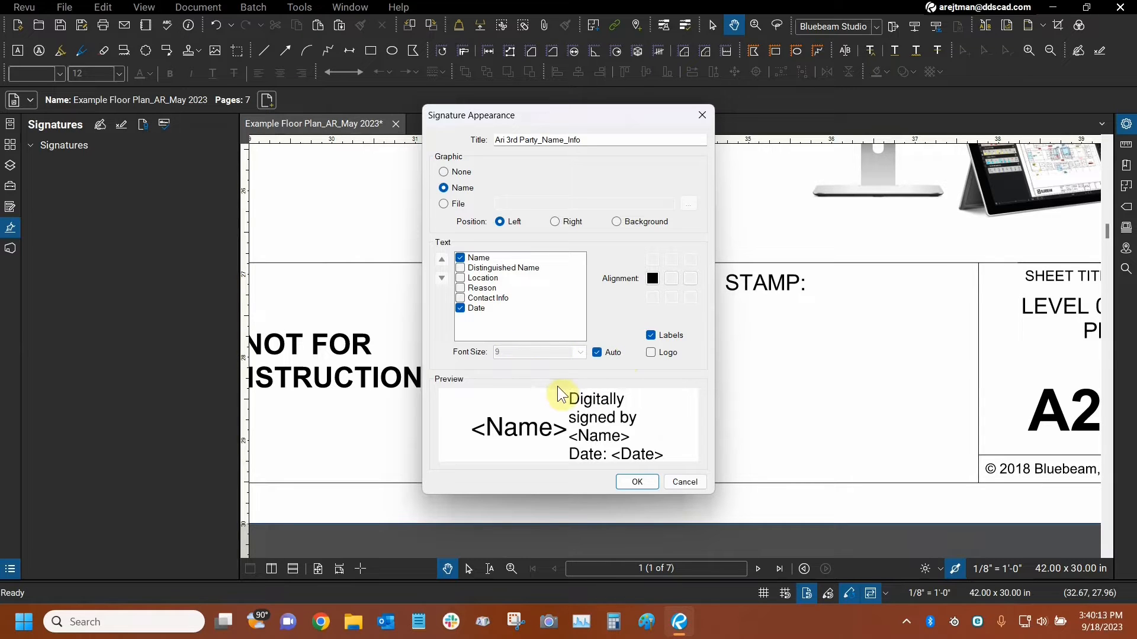
Try adding Distinguished Name, Location, Reason and Contact Info to the signature text, and remove all four again.
{"action": "left_click", "coordinate": [460, 268]}
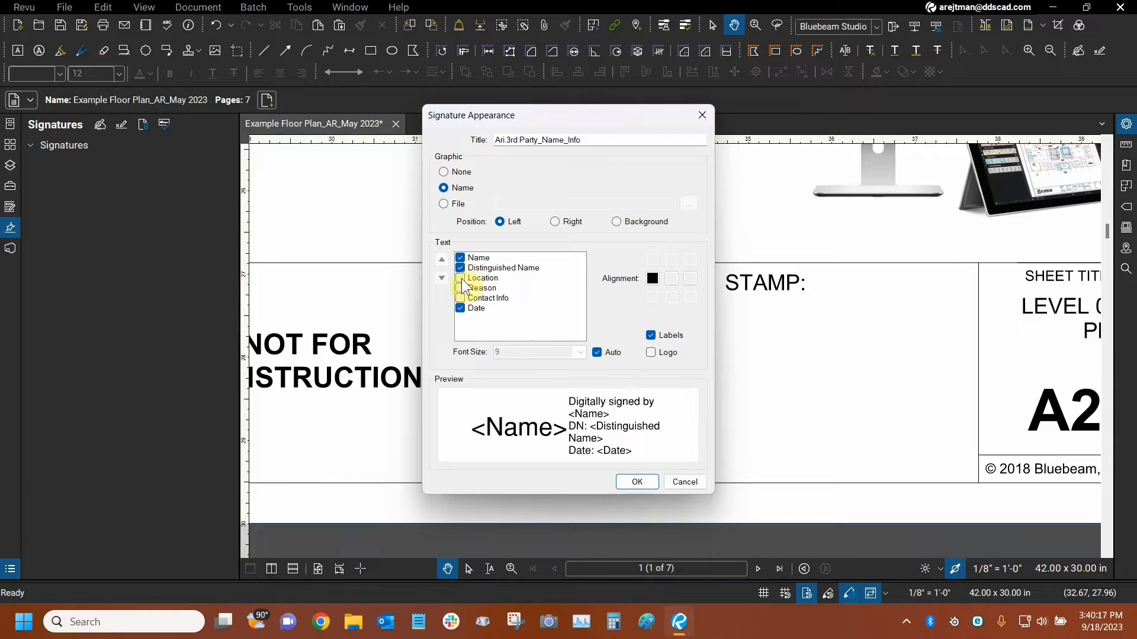
{"action": "left_click", "coordinate": [460, 278]}
{"action": "left_click", "coordinate": [460, 288]}
{"action": "left_click", "coordinate": [460, 298]}
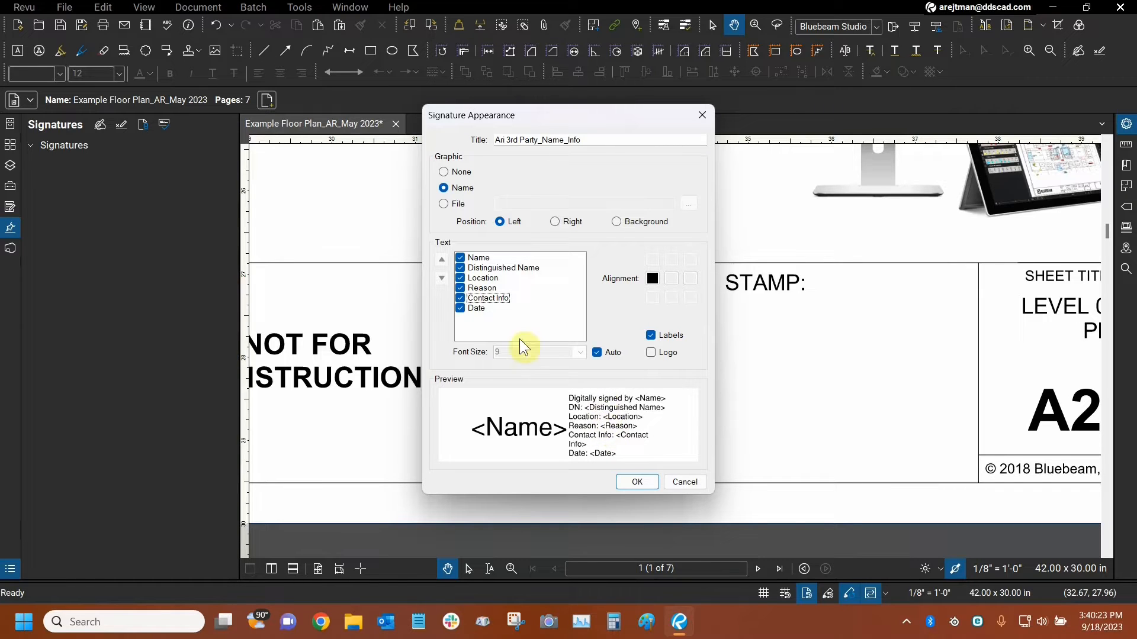
{"action": "left_click", "coordinate": [461, 298]}
{"action": "left_click", "coordinate": [460, 288]}
{"action": "left_click", "coordinate": [460, 278]}
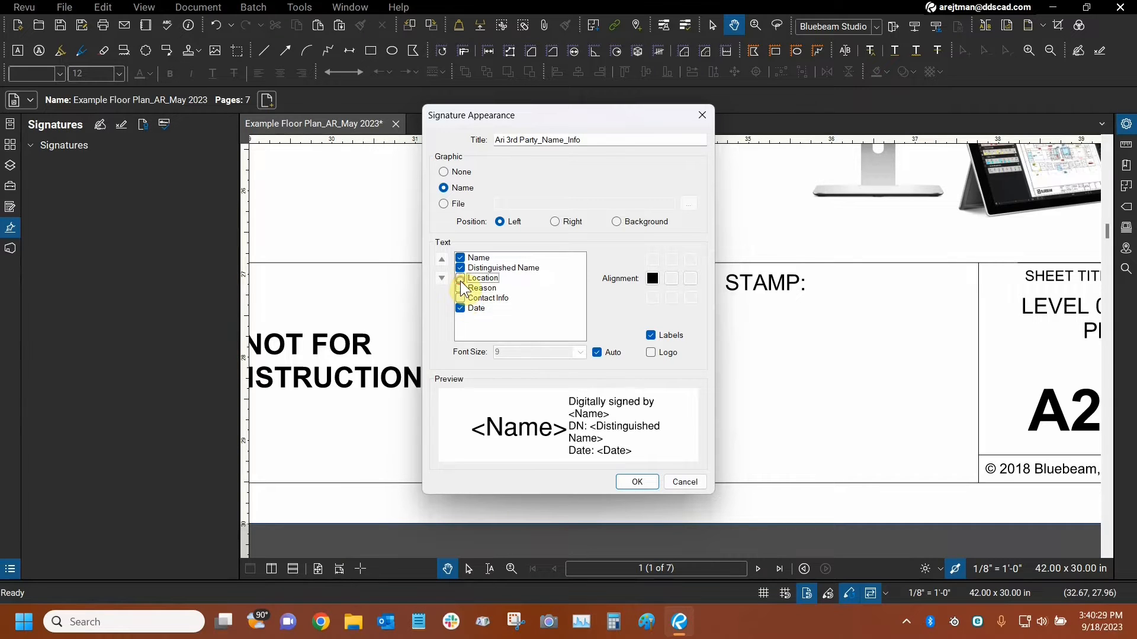
{"action": "left_click", "coordinate": [460, 268]}
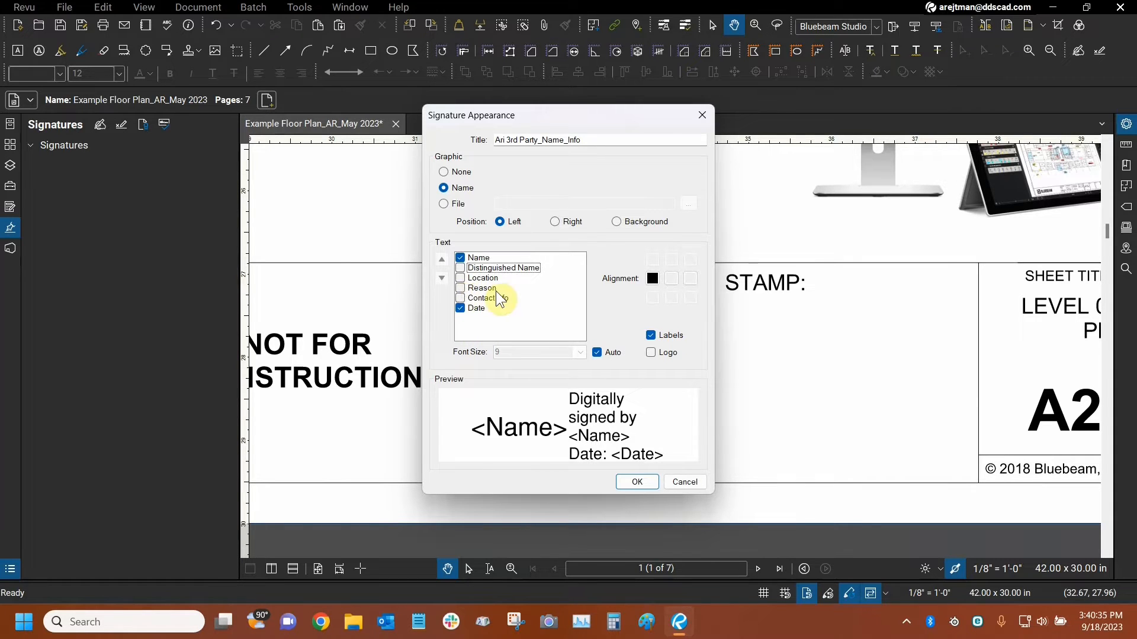
Try Contact Info in the signature text with Labels off and on, and remove Contact Info again.
{"action": "left_click", "coordinate": [460, 298]}
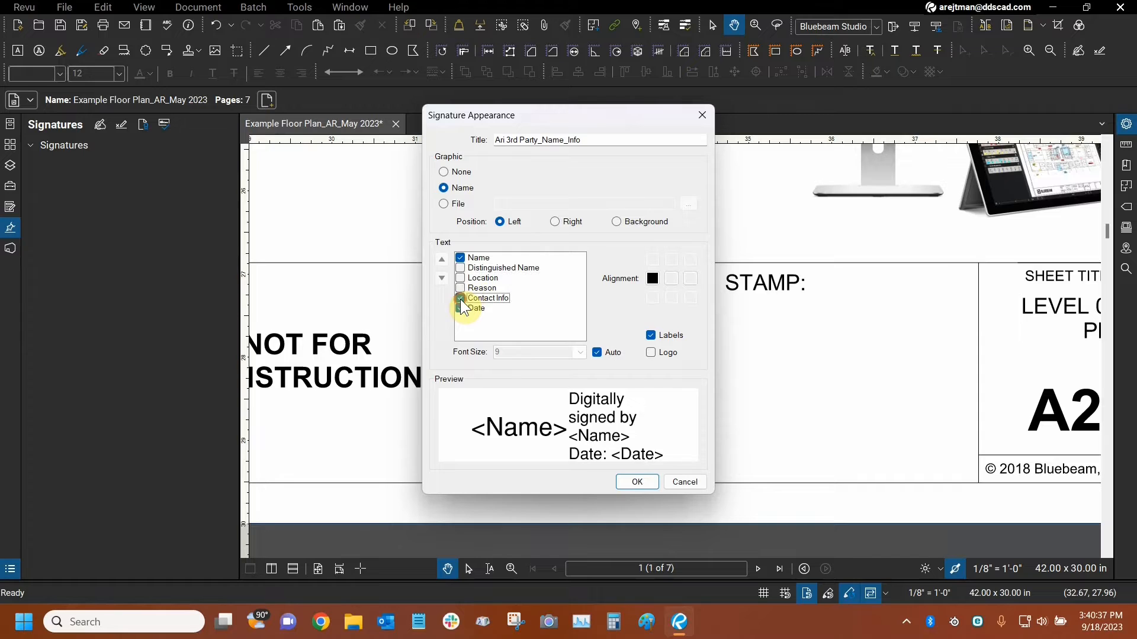
{"action": "left_click", "coordinate": [651, 336]}
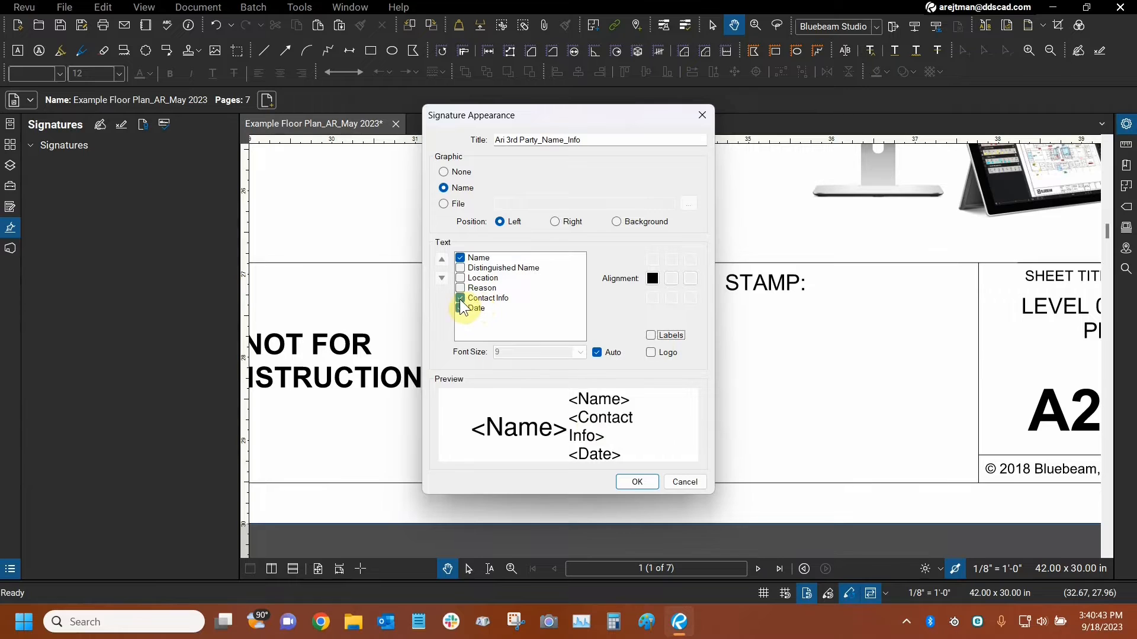
{"action": "left_click", "coordinate": [651, 335]}
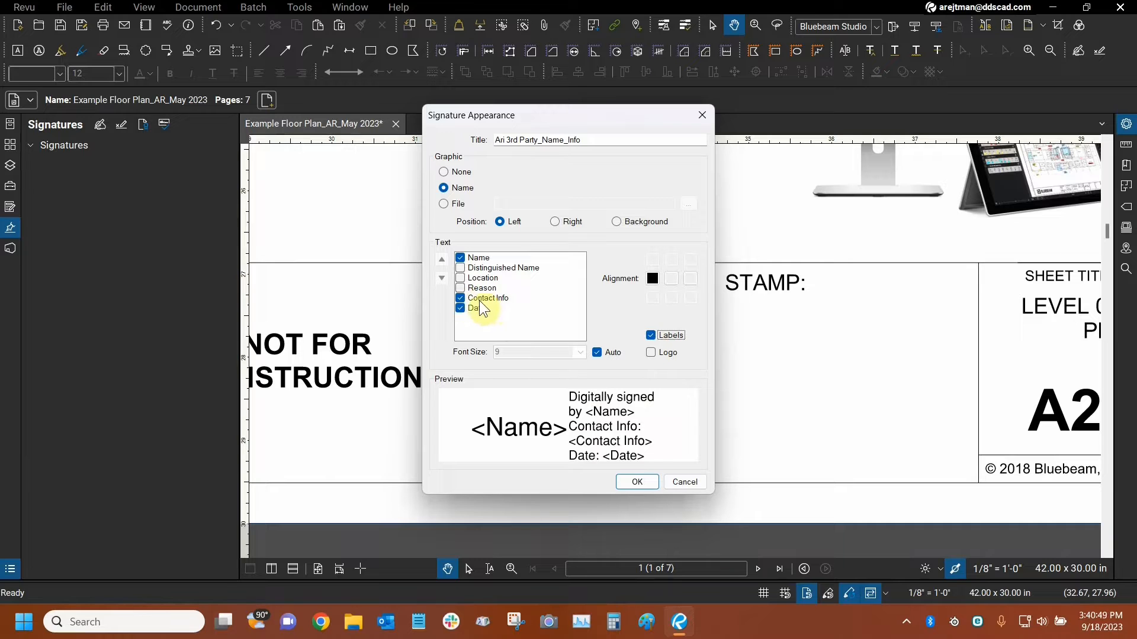
{"action": "left_click", "coordinate": [479, 282]}
{"action": "left_click", "coordinate": [483, 298]}
{"action": "left_click", "coordinate": [480, 288]}
{"action": "left_click", "coordinate": [460, 299]}
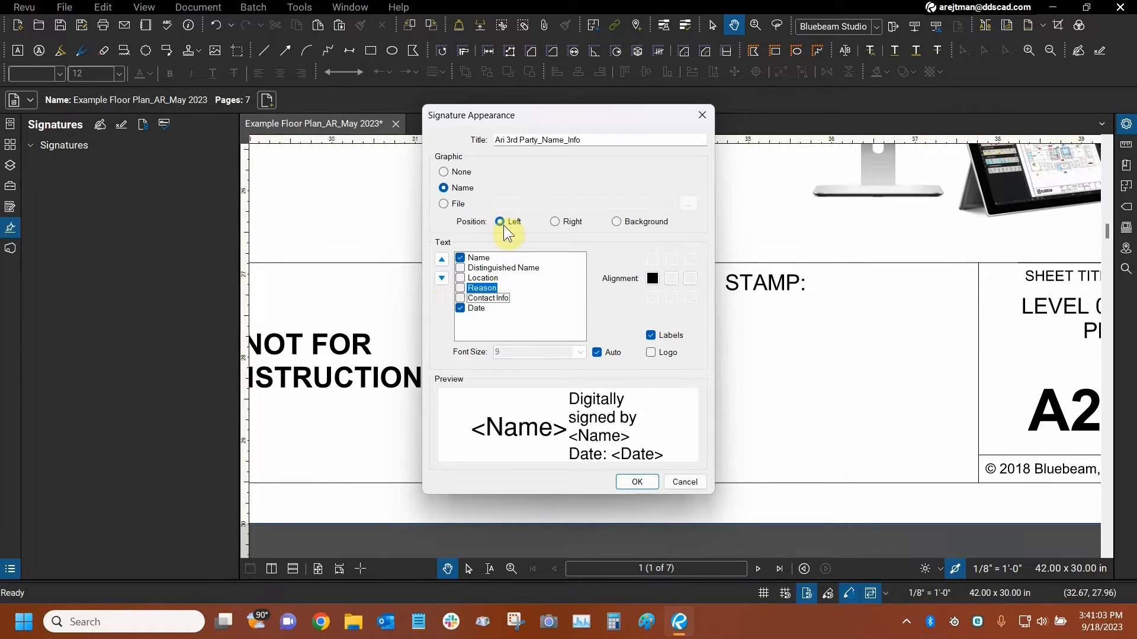
Try middle-centre and middle-right alignment for the signature text, and restore middle-left alignment.
{"action": "left_click", "coordinate": [673, 279]}
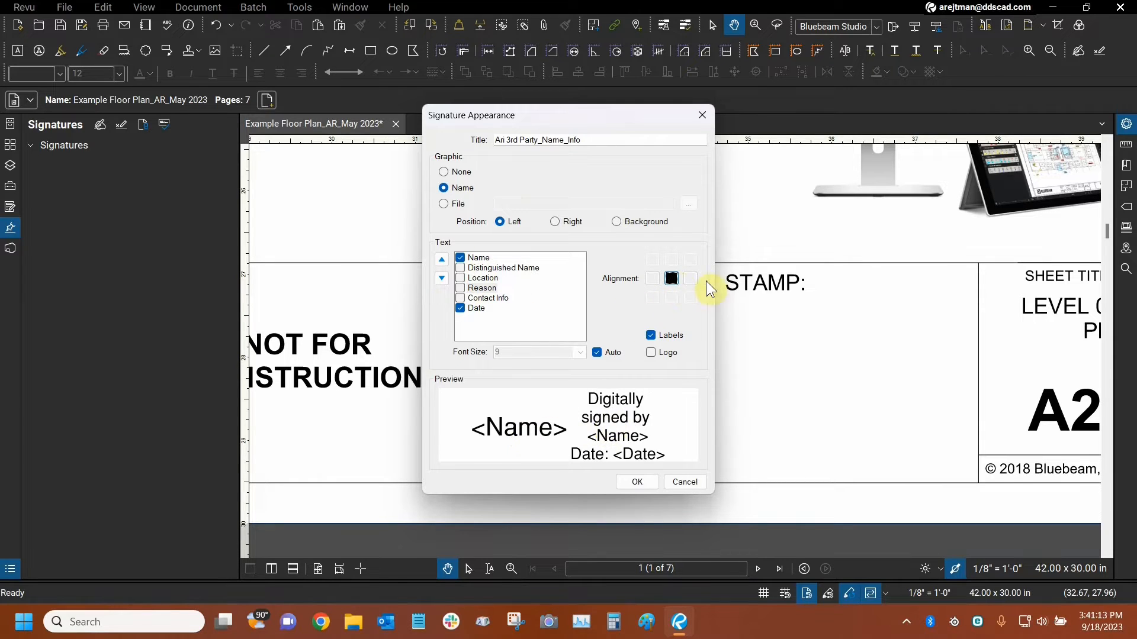
{"action": "left_click", "coordinate": [690, 278]}
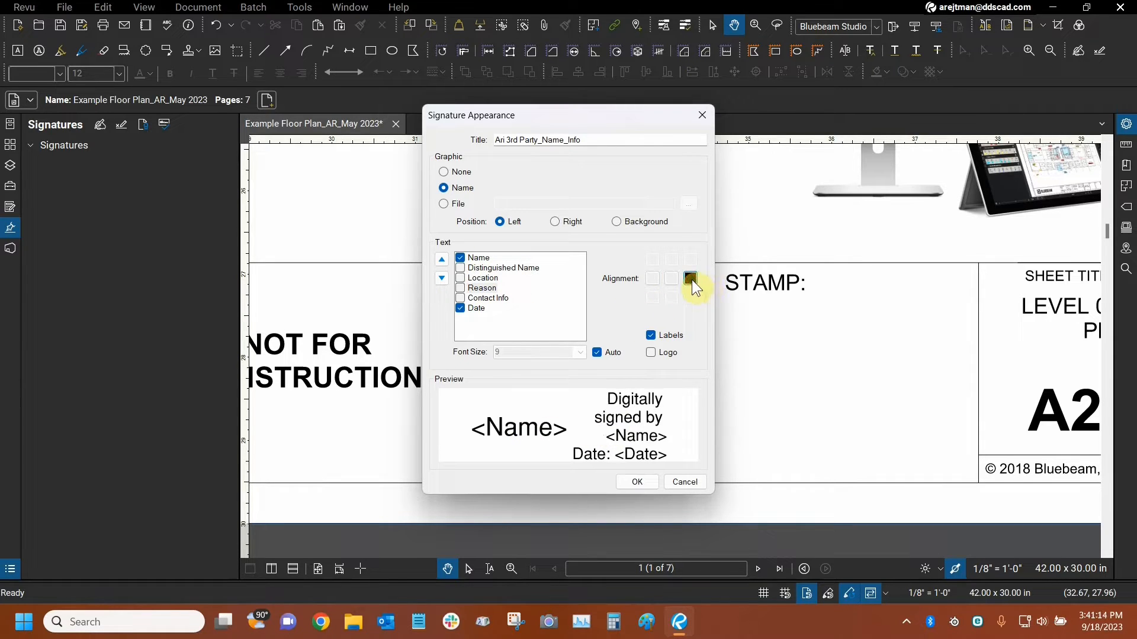
{"action": "left_click", "coordinate": [656, 283]}
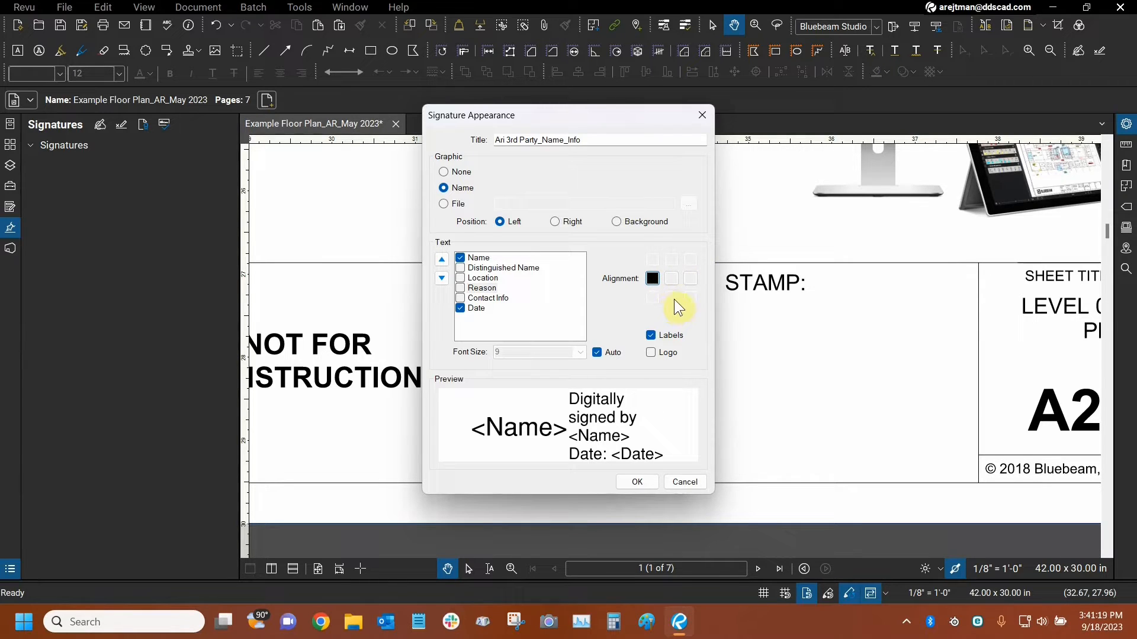
Try the File graphic, return to Name, and compare its Right and Background positions before restoring Left.
{"action": "left_click", "coordinate": [443, 204]}
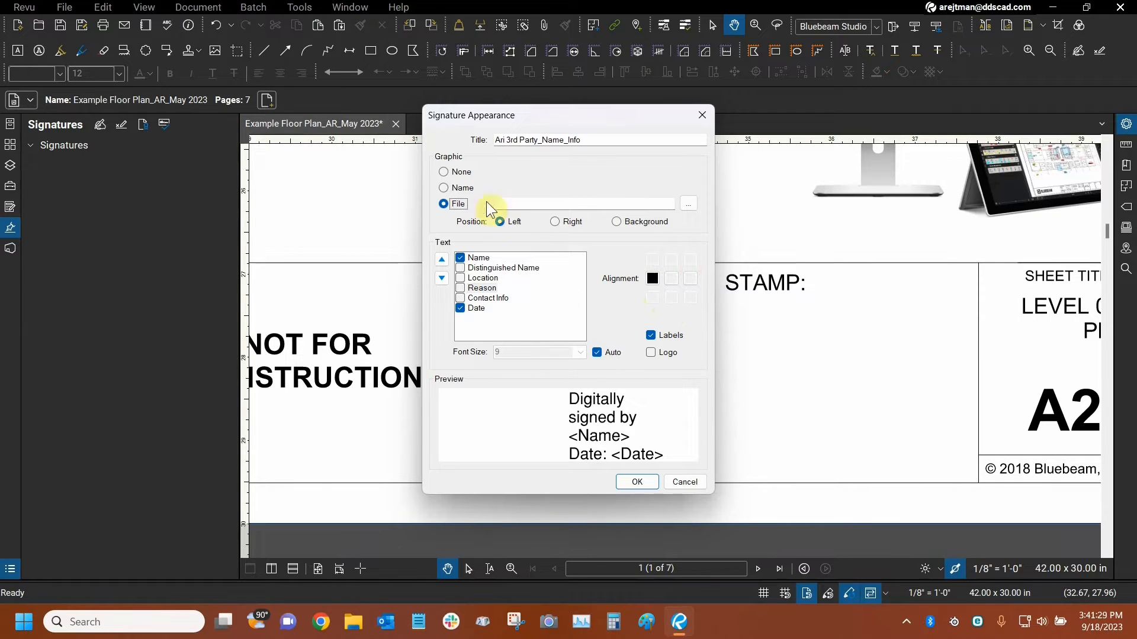
{"action": "left_click", "coordinate": [444, 188]}
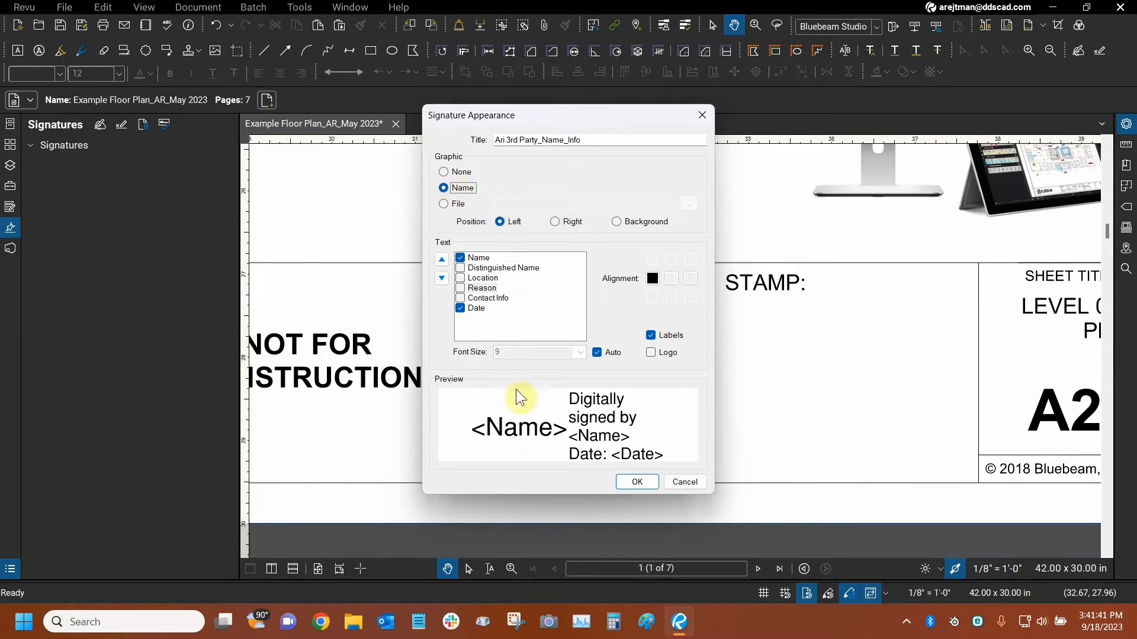
{"action": "left_click", "coordinate": [516, 432]}
{"action": "left_click", "coordinate": [554, 221]}
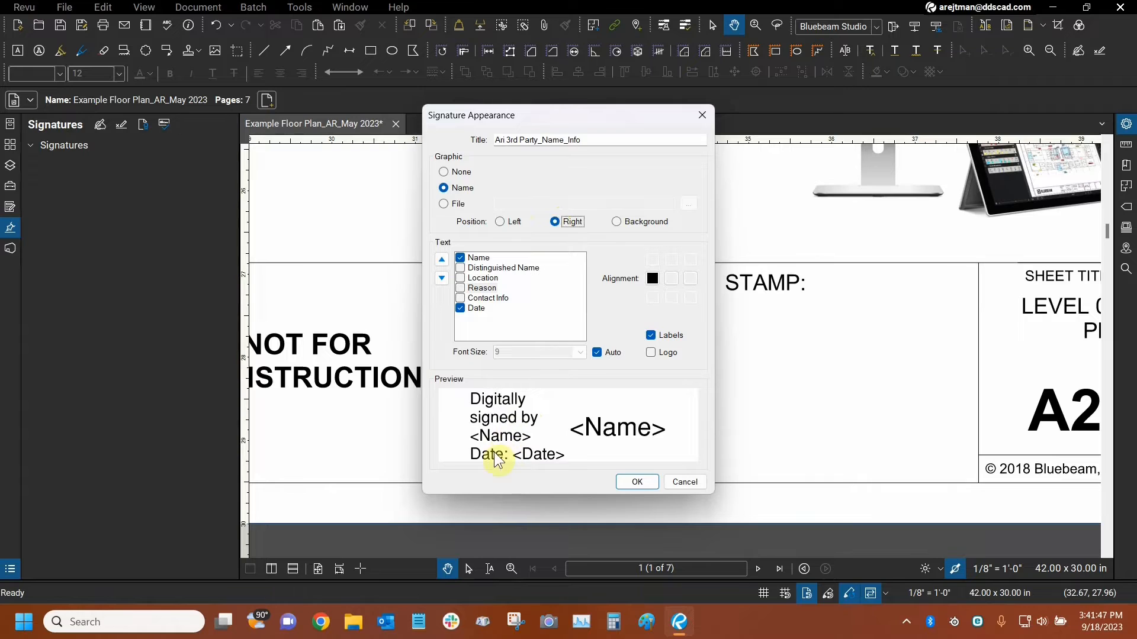
{"action": "left_click", "coordinate": [615, 223]}
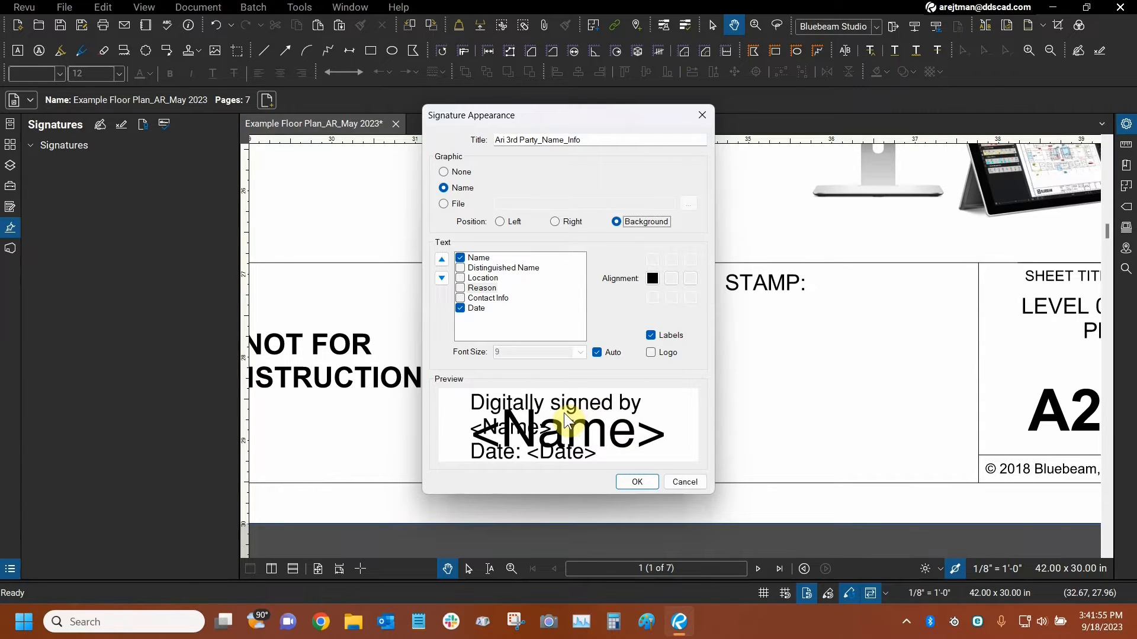
{"action": "left_click", "coordinate": [500, 221]}
Compare the None, Name and File graphic options in the signature appearance, and discard the appearance edits.
{"action": "left_click", "coordinate": [443, 172]}
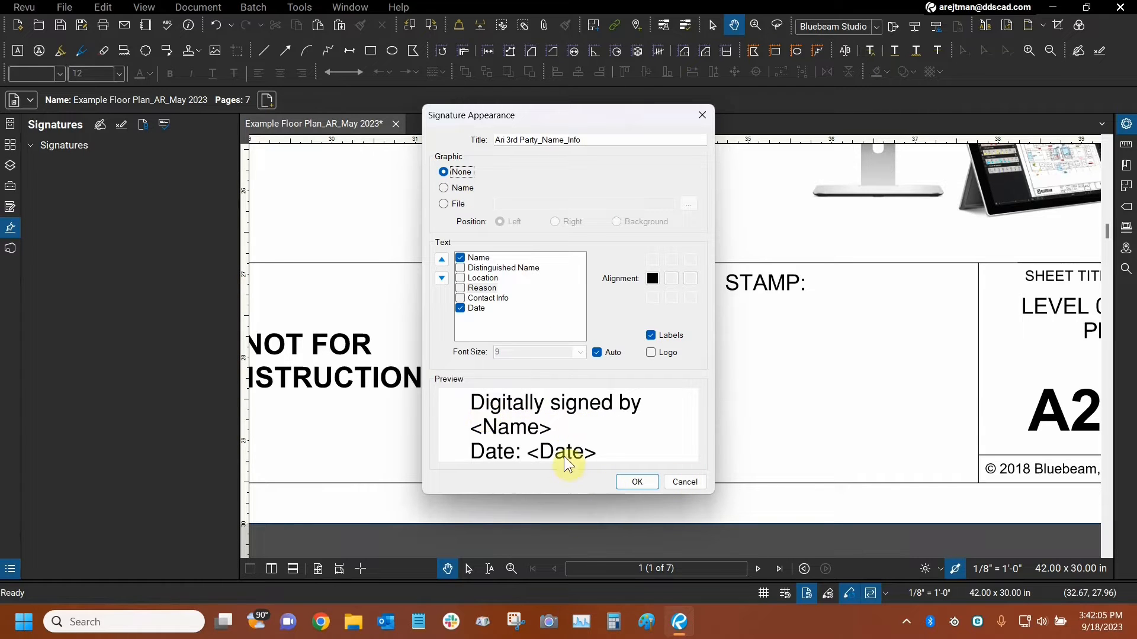
{"action": "left_click", "coordinate": [443, 187]}
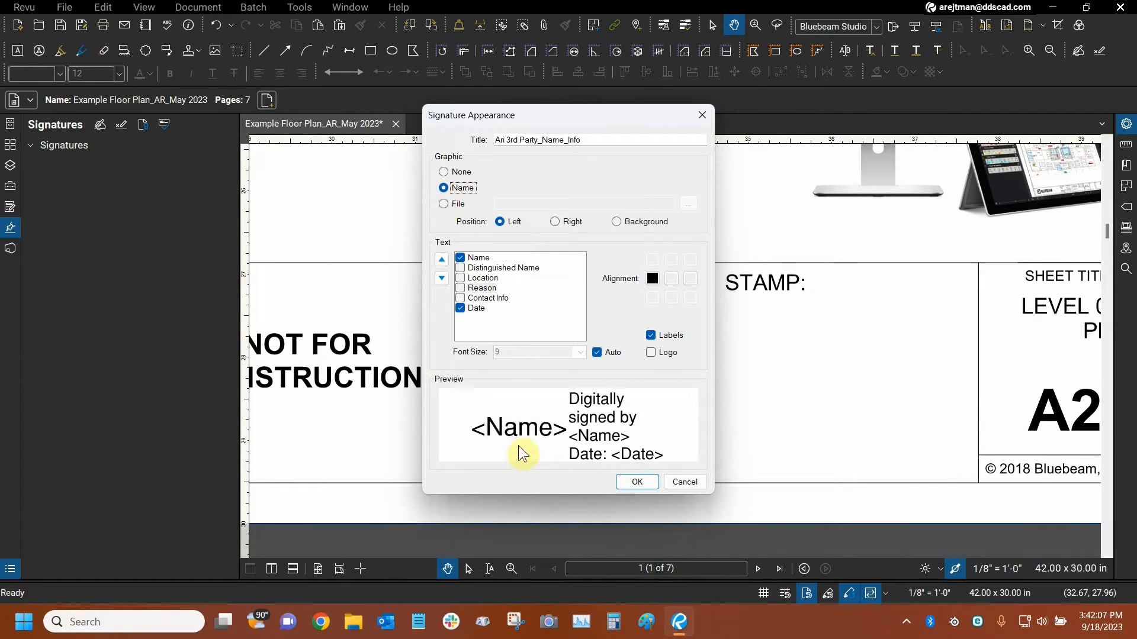
{"action": "left_click", "coordinate": [444, 205]}
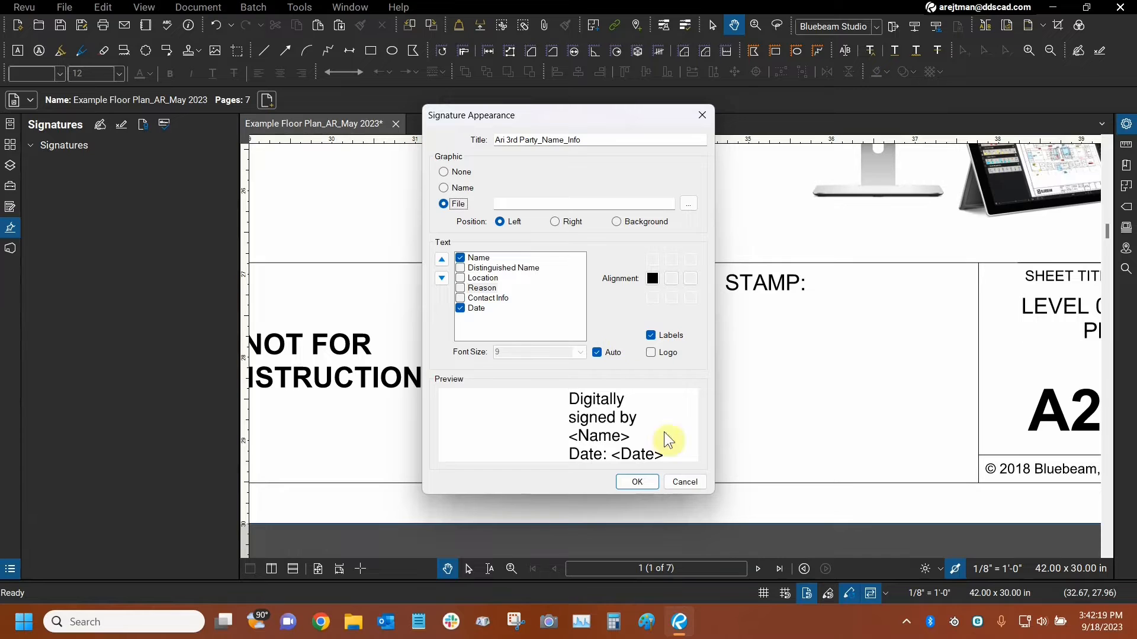
{"action": "left_click", "coordinate": [678, 485]}
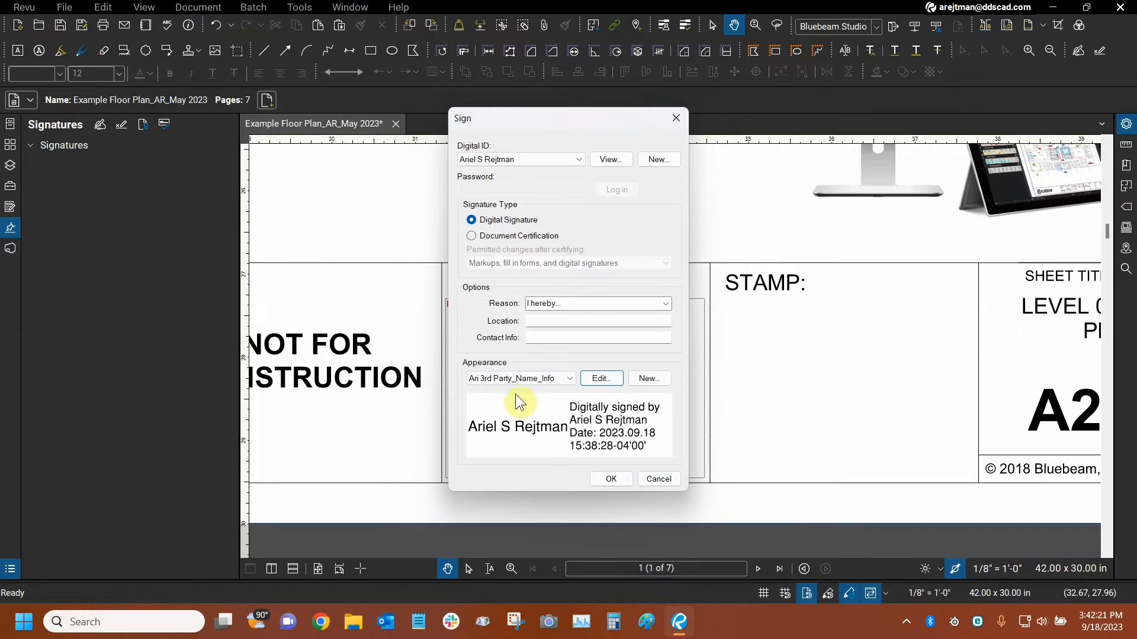
Compare Left, Right and Background graphic positions in the third-party seal appearance, discard the edits, and reselect the third-party name-and-info appearance.
{"action": "left_click", "coordinate": [530, 380]}
{"action": "left_click", "coordinate": [519, 393]}
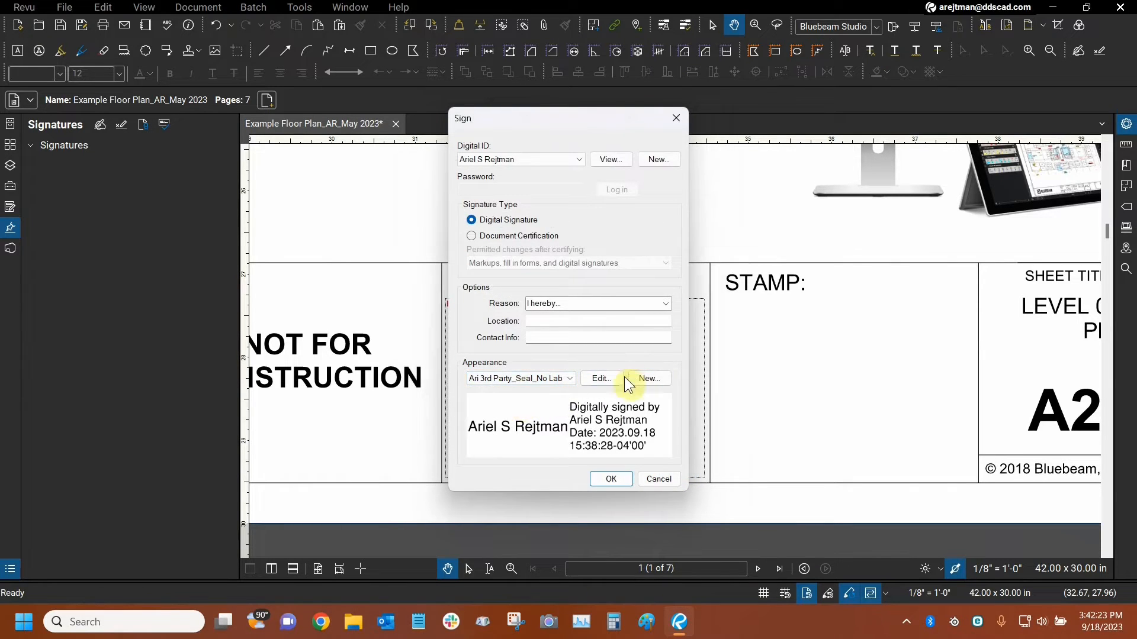
{"action": "left_click", "coordinate": [601, 379]}
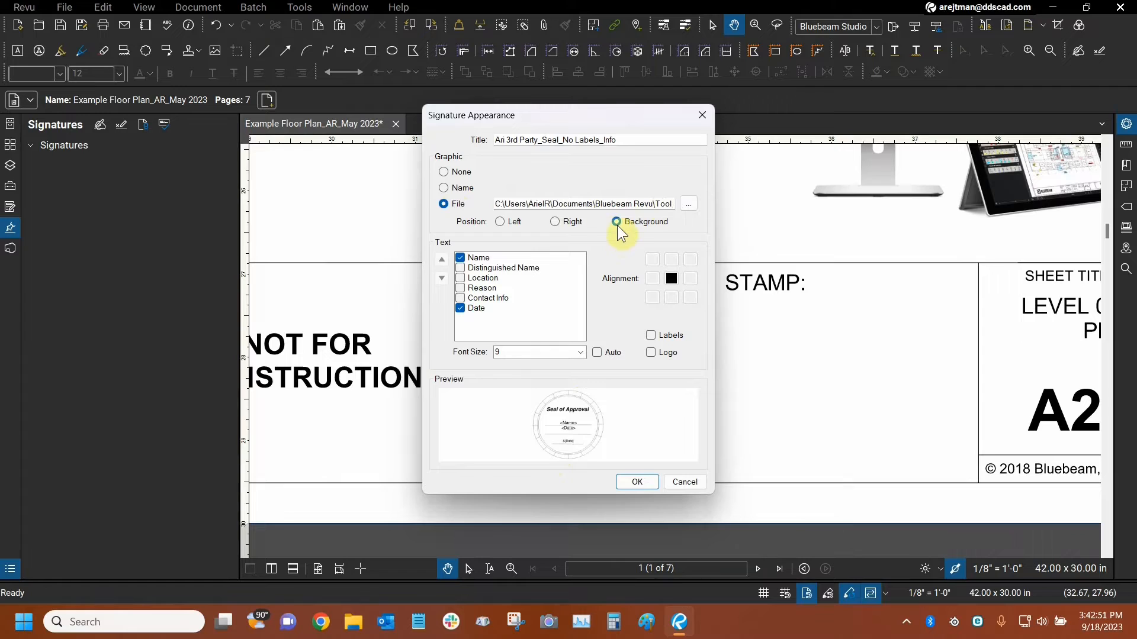
{"action": "left_click", "coordinate": [500, 222]}
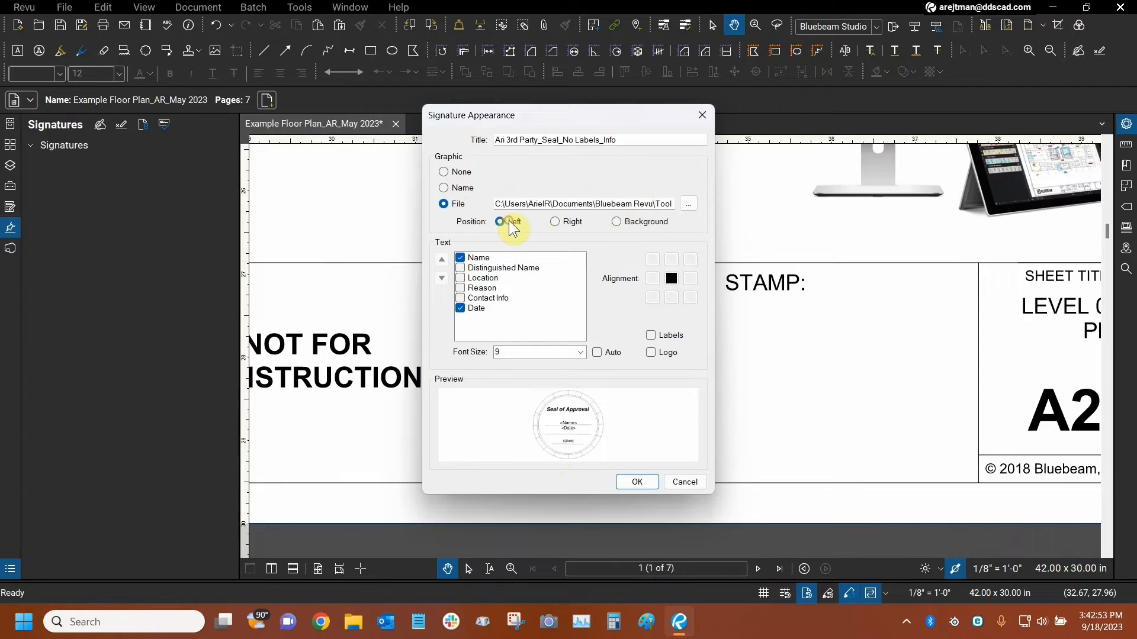
{"action": "left_click", "coordinate": [554, 223]}
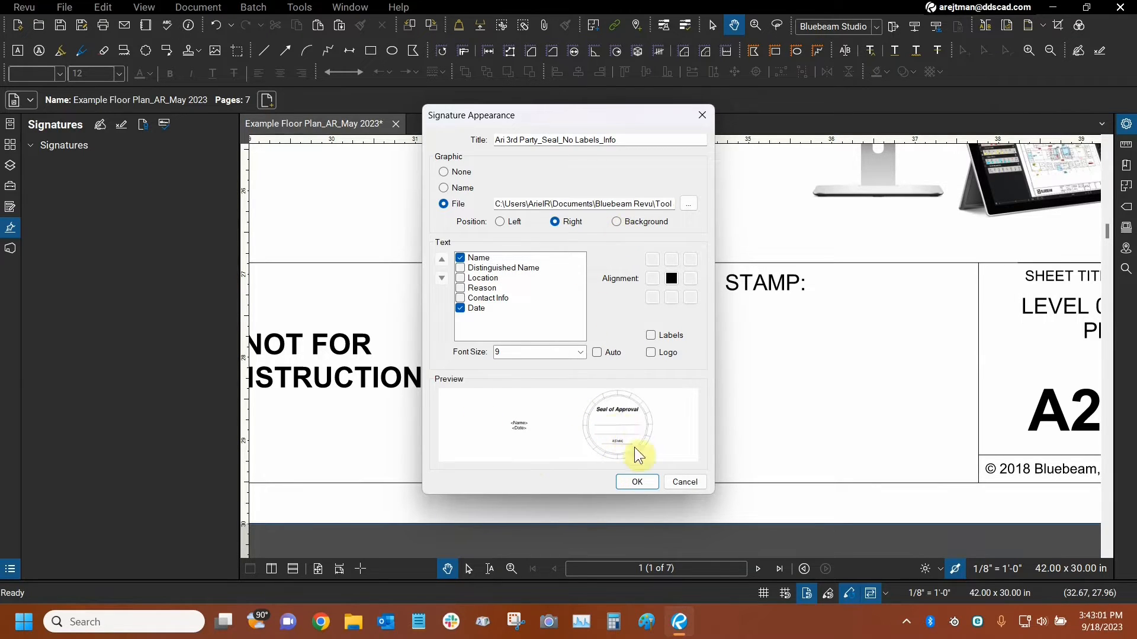
{"action": "left_click", "coordinate": [618, 223]}
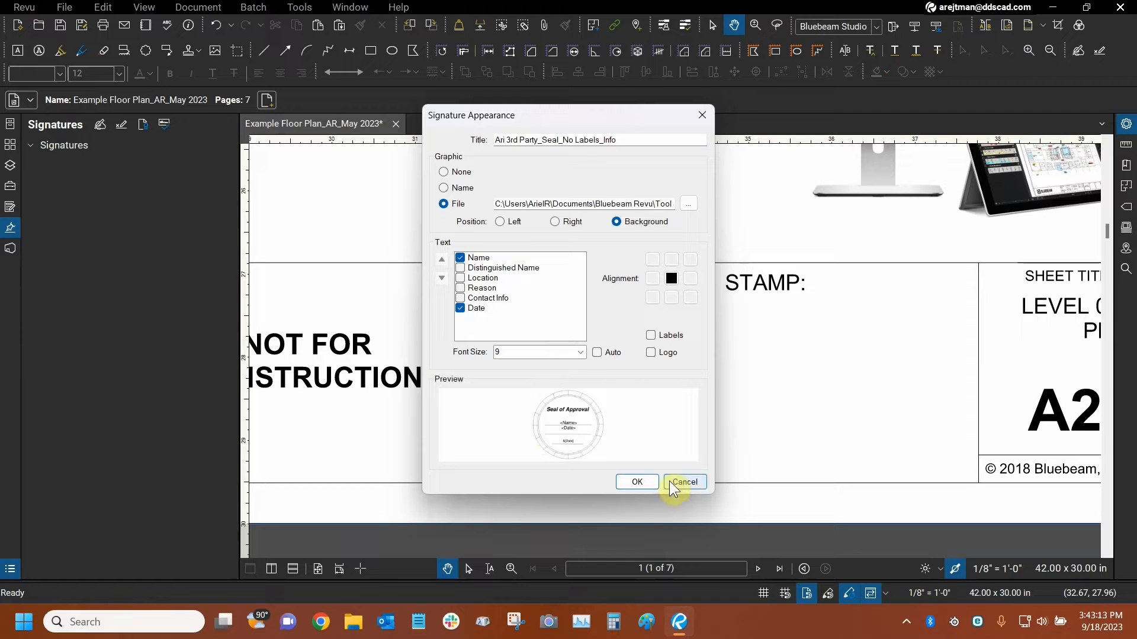
{"action": "left_click", "coordinate": [684, 483]}
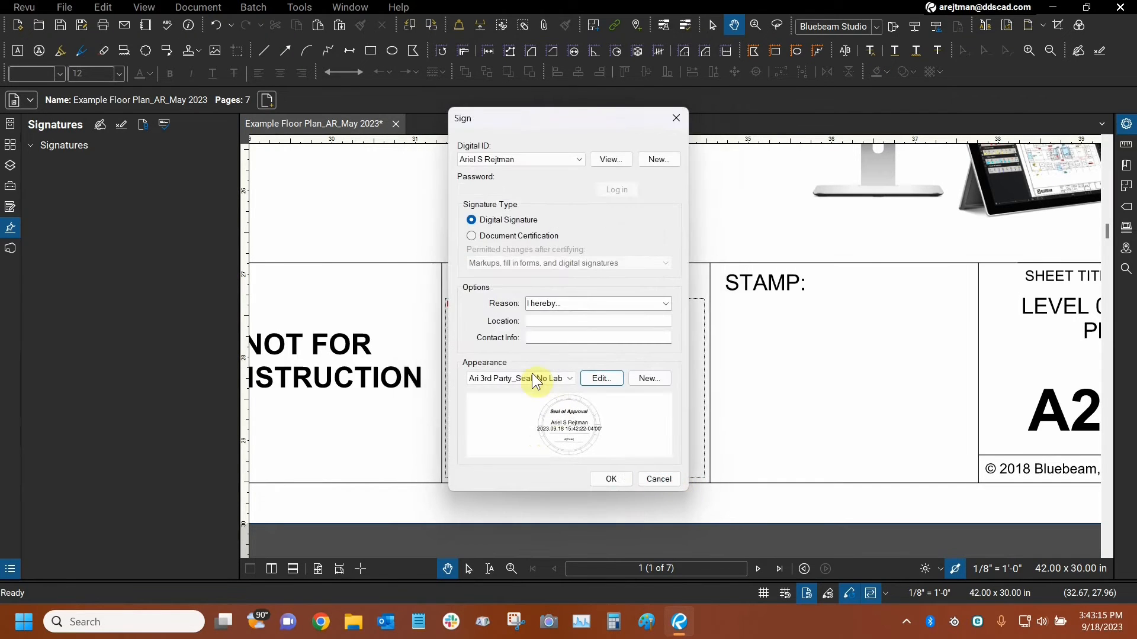
{"action": "left_click", "coordinate": [539, 381]}
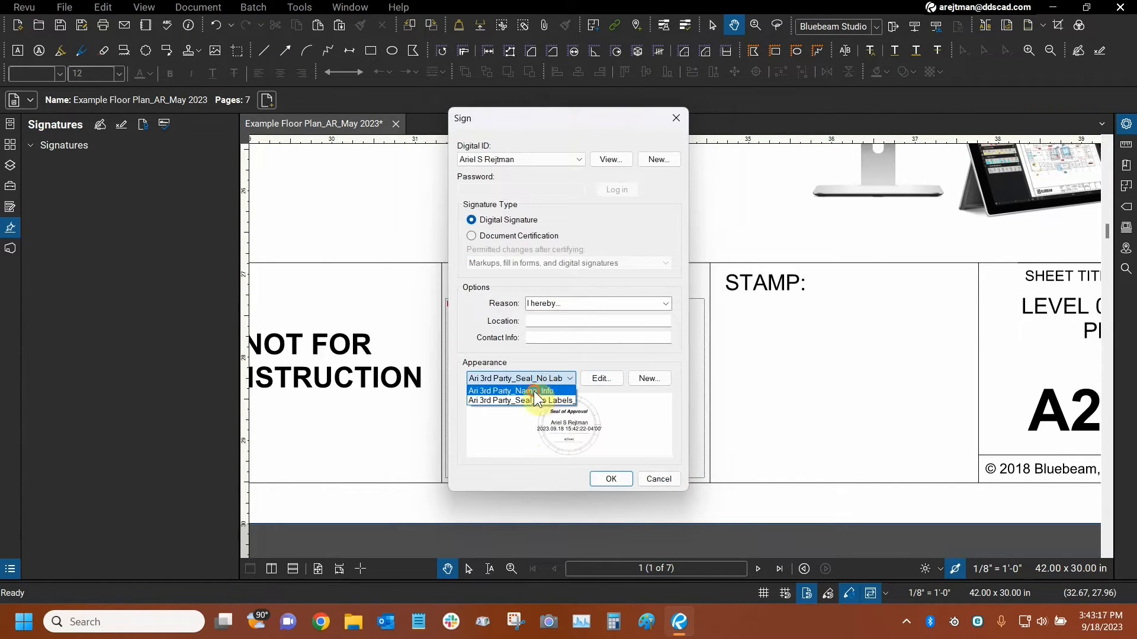
{"action": "left_click", "coordinate": [529, 397]}
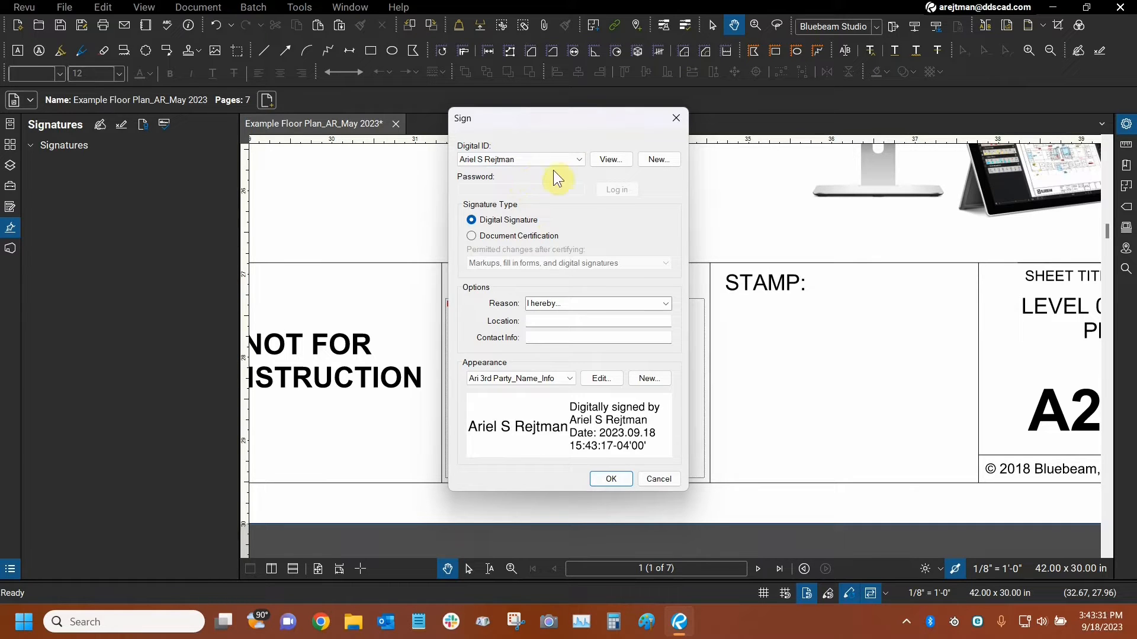
Examine the Create Digital ID file option for a new Digital ID, including its name, email address, password and confirmation fields.
{"action": "left_click", "coordinate": [658, 160]}
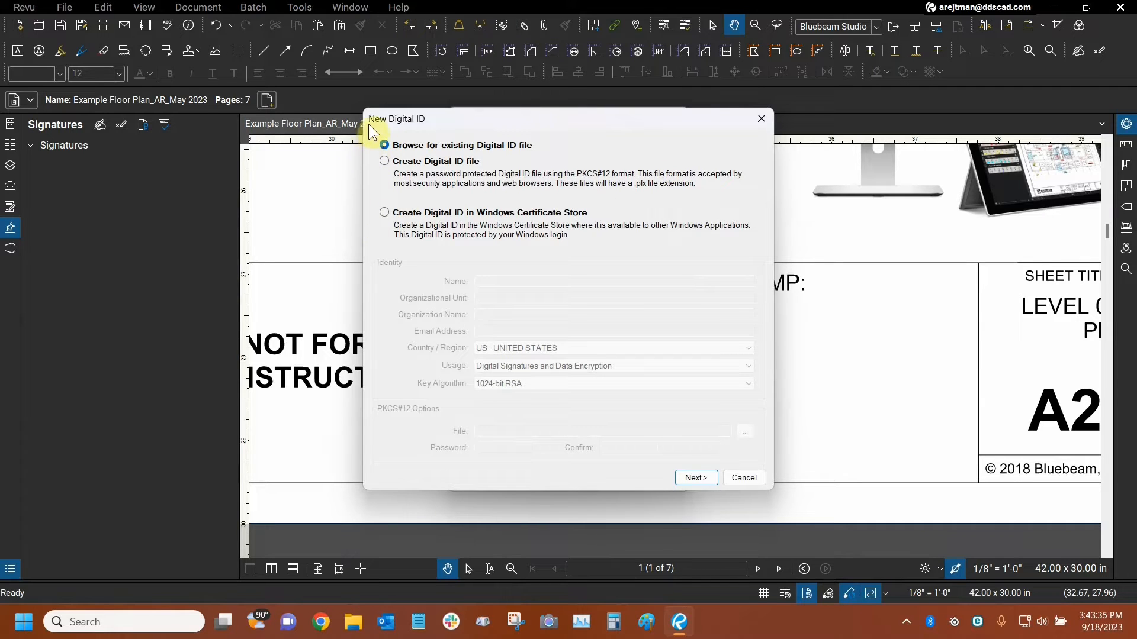
{"action": "left_click", "coordinate": [385, 164]}
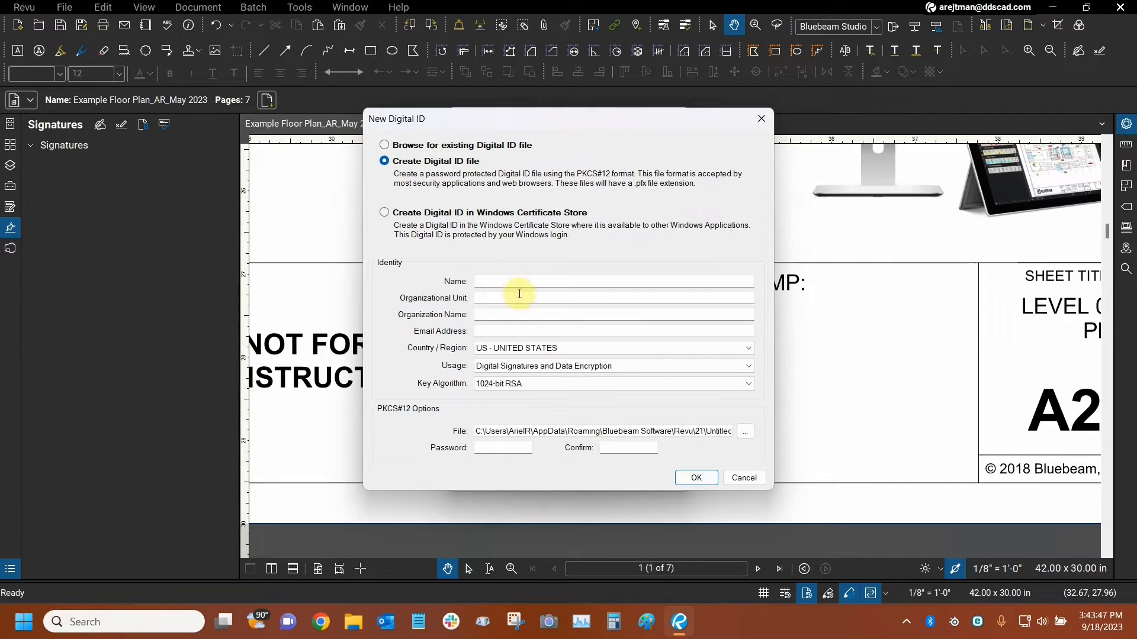
{"action": "left_click", "coordinate": [501, 283]}
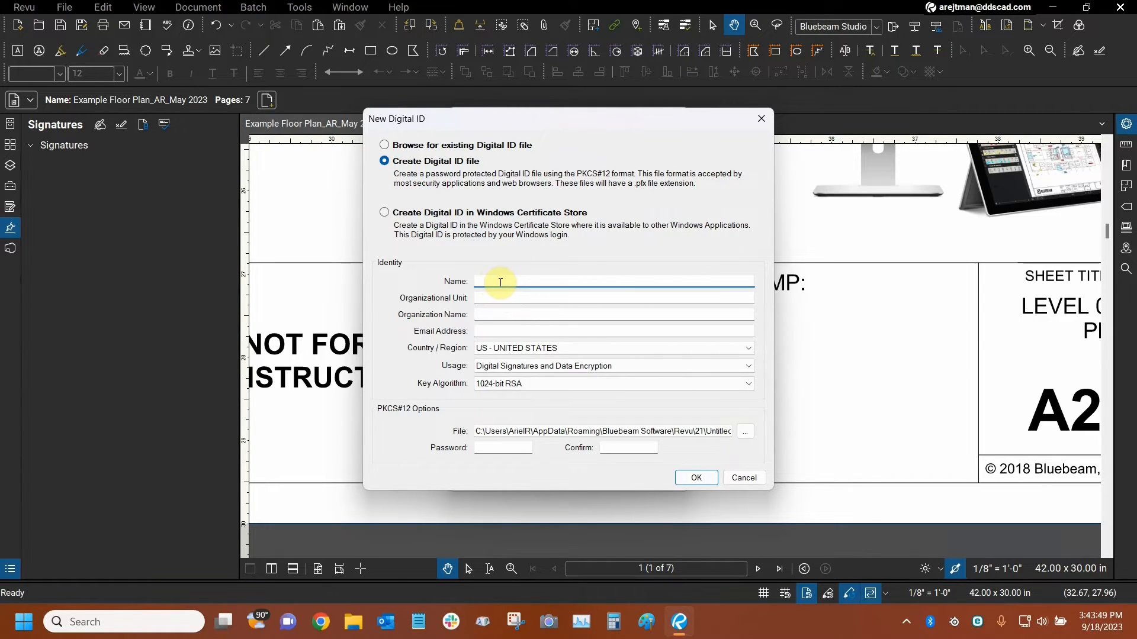
{"action": "left_click", "coordinate": [493, 330]}
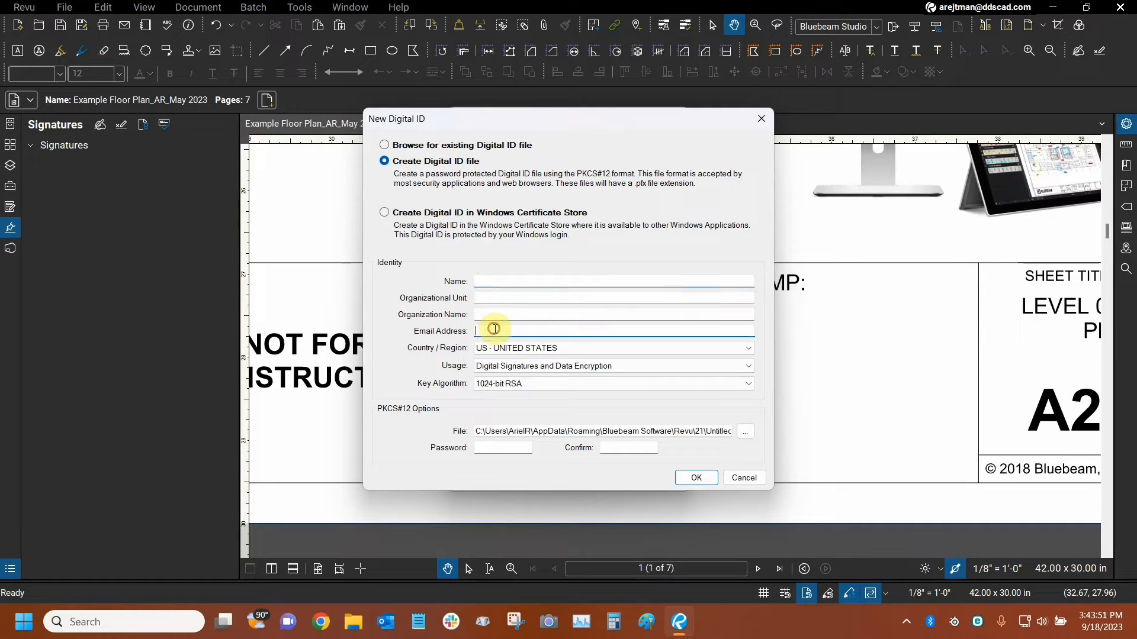
{"action": "left_click", "coordinate": [503, 448]}
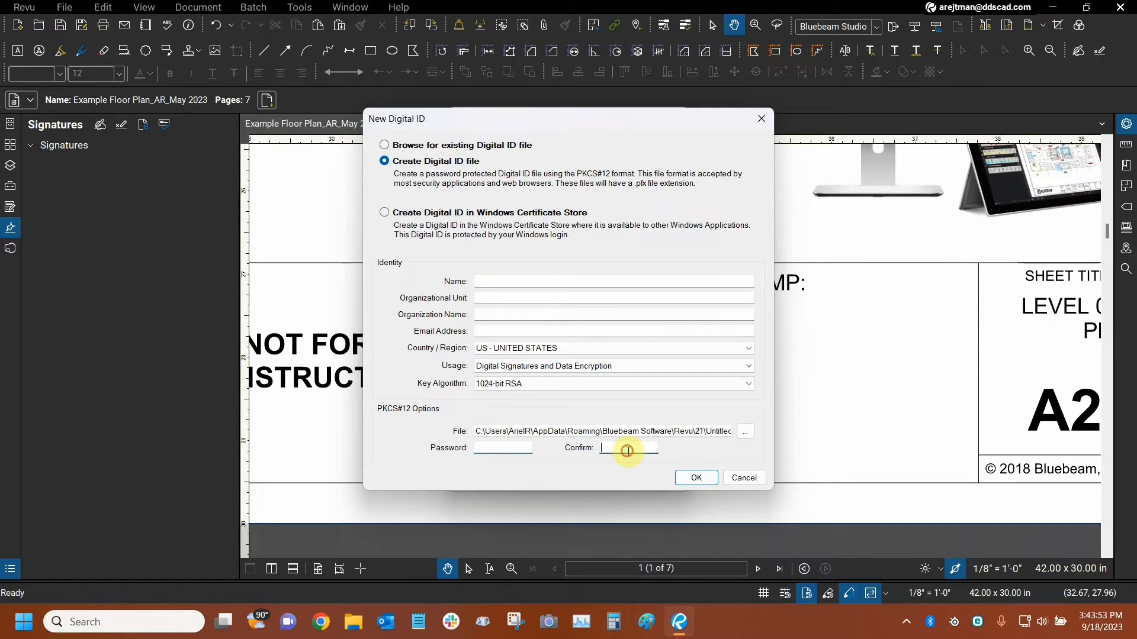
{"action": "left_click", "coordinate": [626, 449]}
{"action": "left_click", "coordinate": [516, 280]}
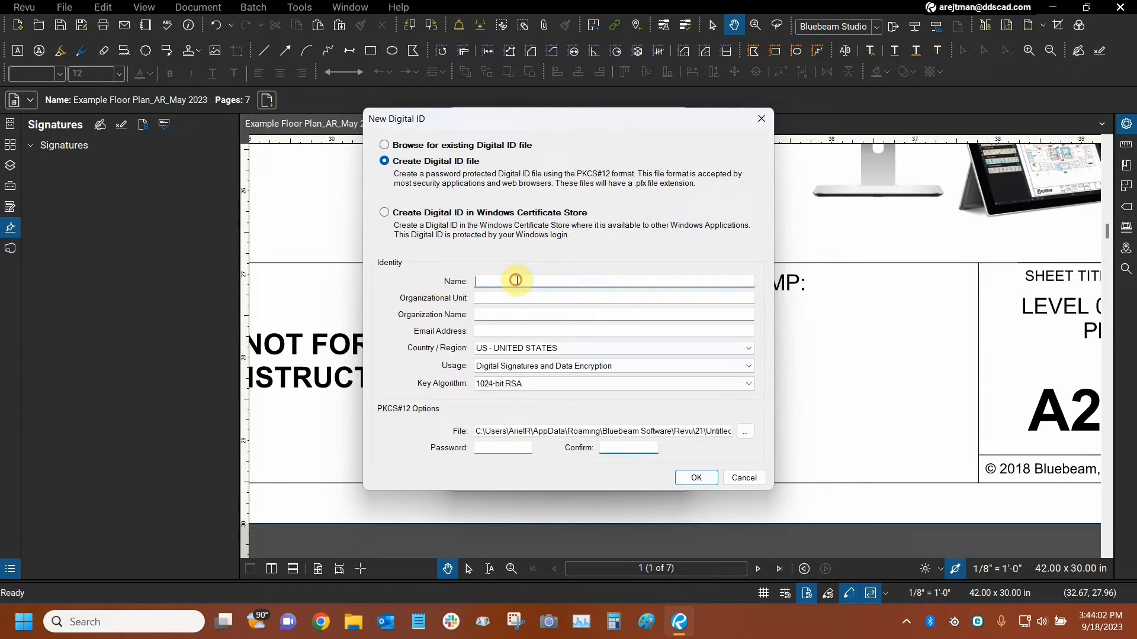
{"action": "left_click", "coordinate": [508, 331]}
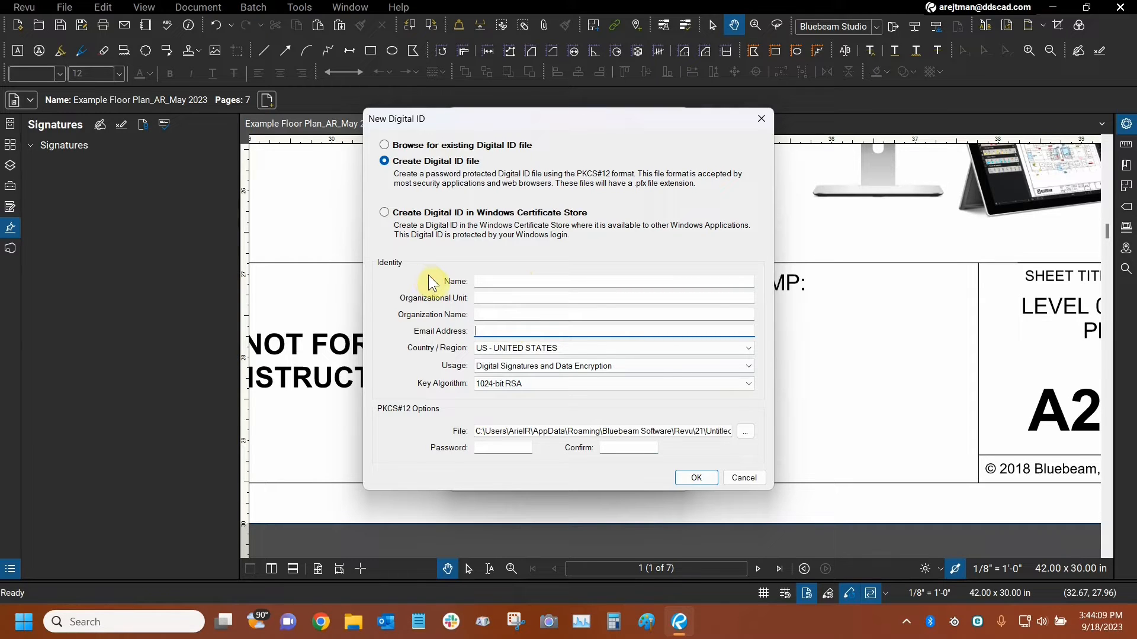
{"action": "left_click", "coordinate": [497, 282]}
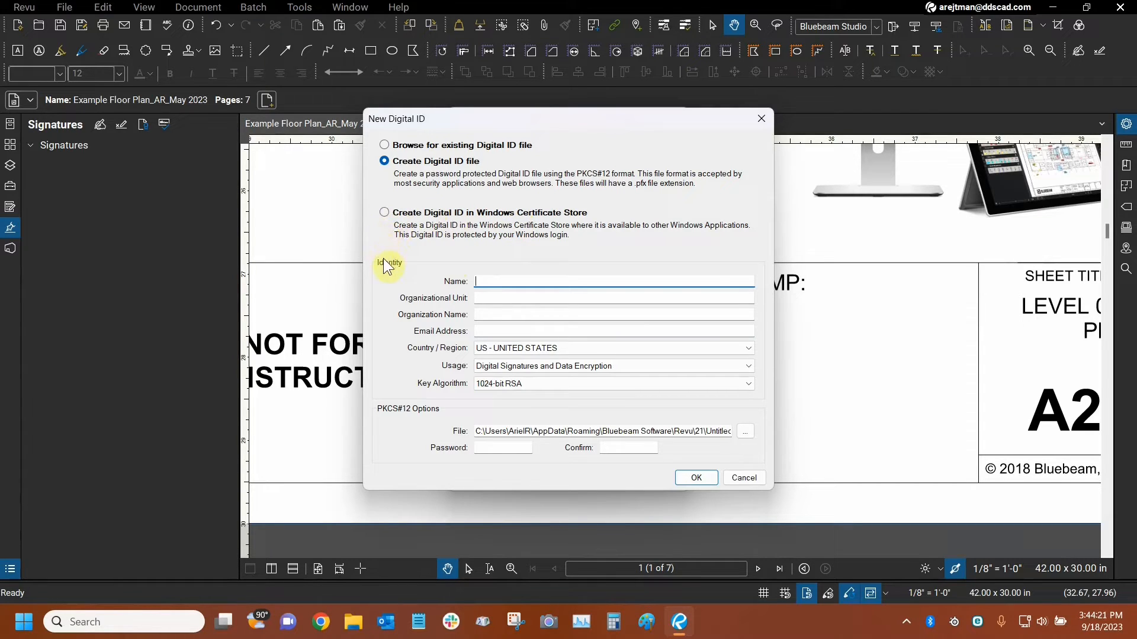
Choose browsing for an existing Digital ID file, look at the PKCS#12 file selection, and cancel it.
{"action": "left_click", "coordinate": [385, 146]}
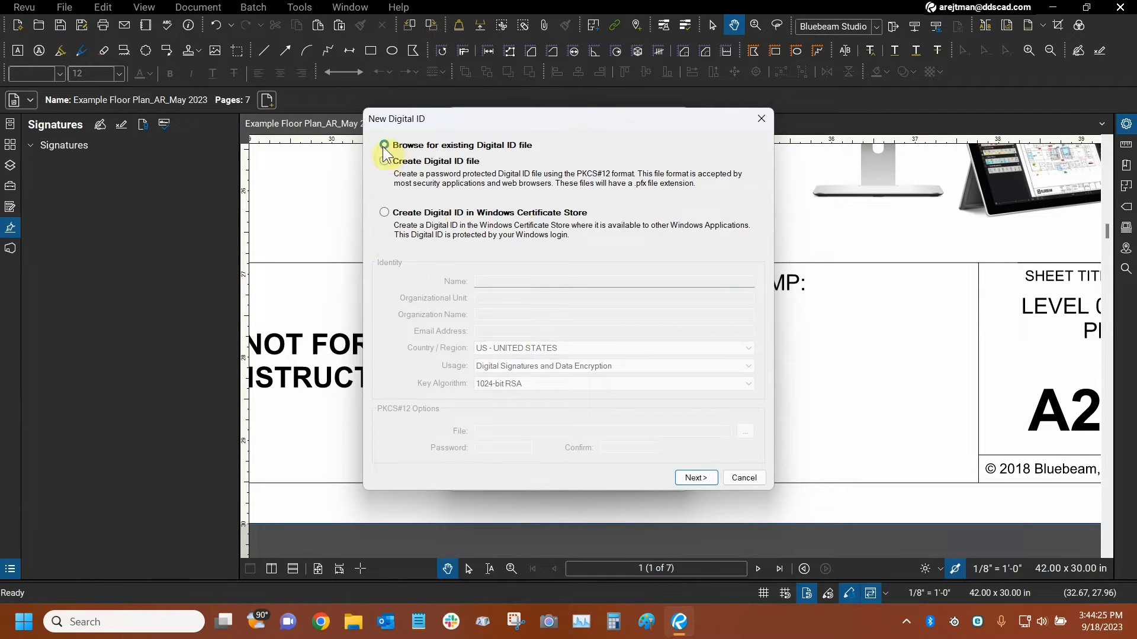
{"action": "left_click", "coordinate": [704, 479]}
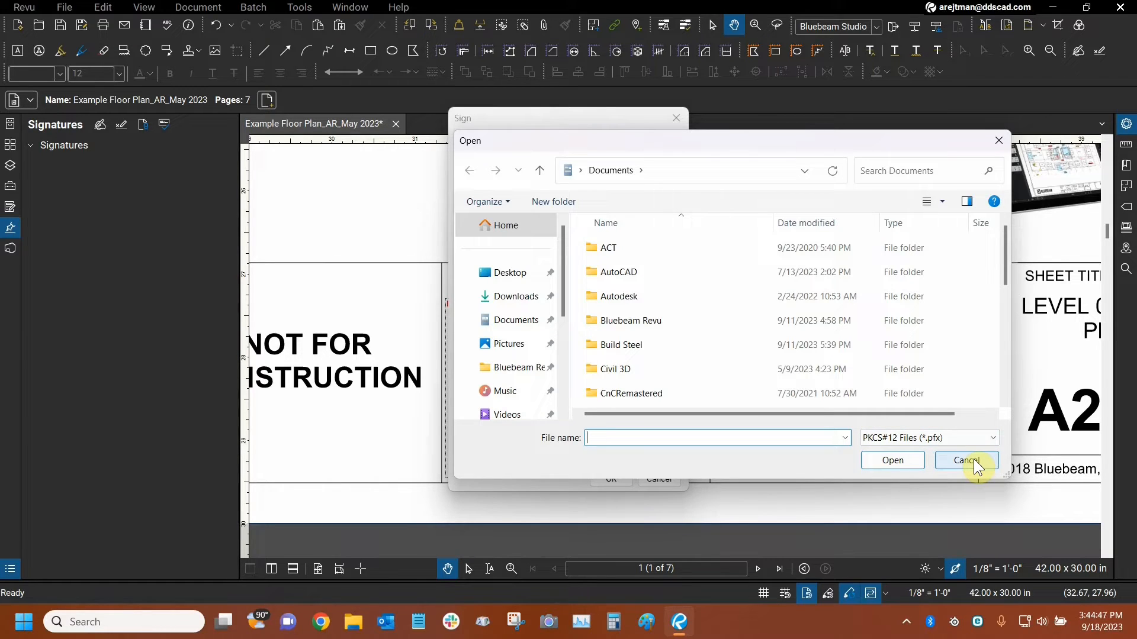
{"action": "left_click", "coordinate": [987, 464]}
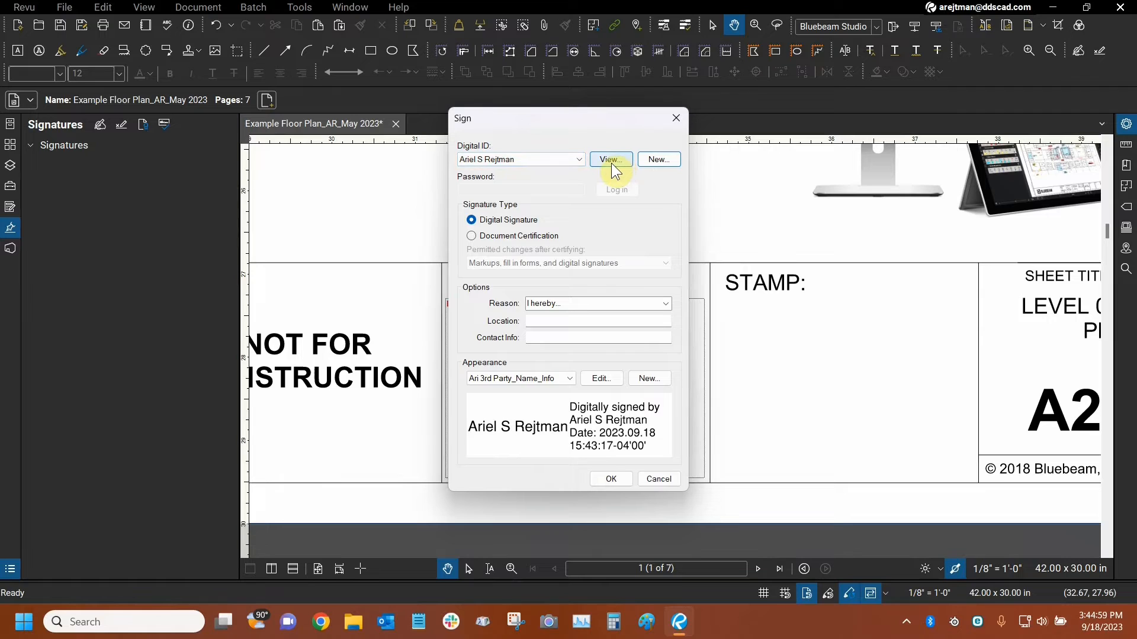
Select the password-protected Digital ID and try to open its certificate by entering the Digital ID password.
{"action": "left_click", "coordinate": [527, 159]}
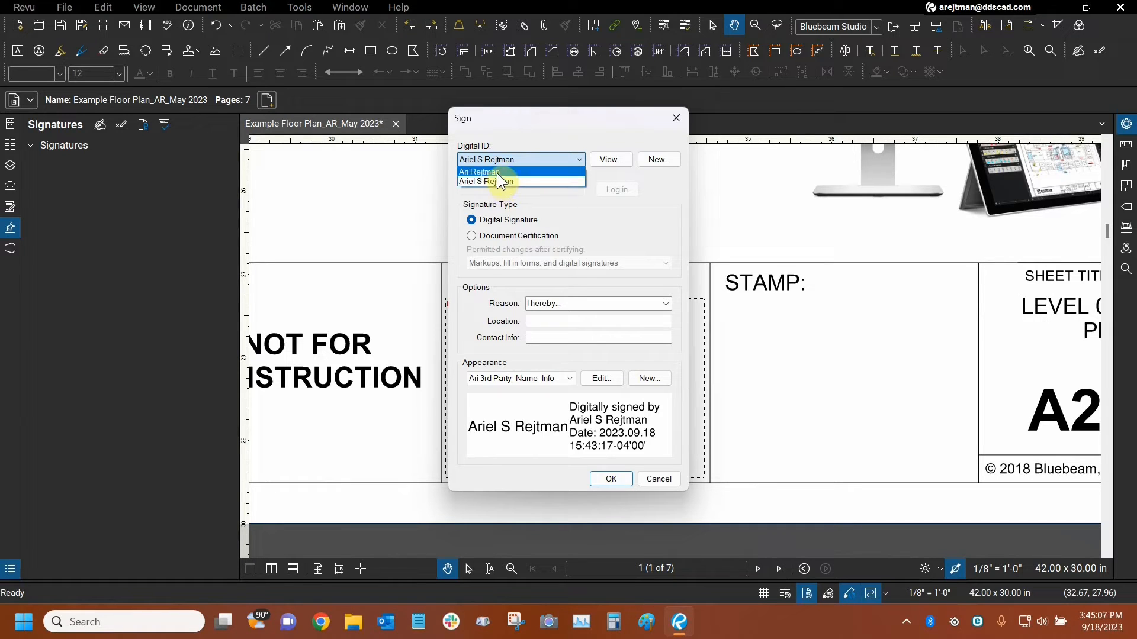
{"action": "left_click", "coordinate": [501, 172]}
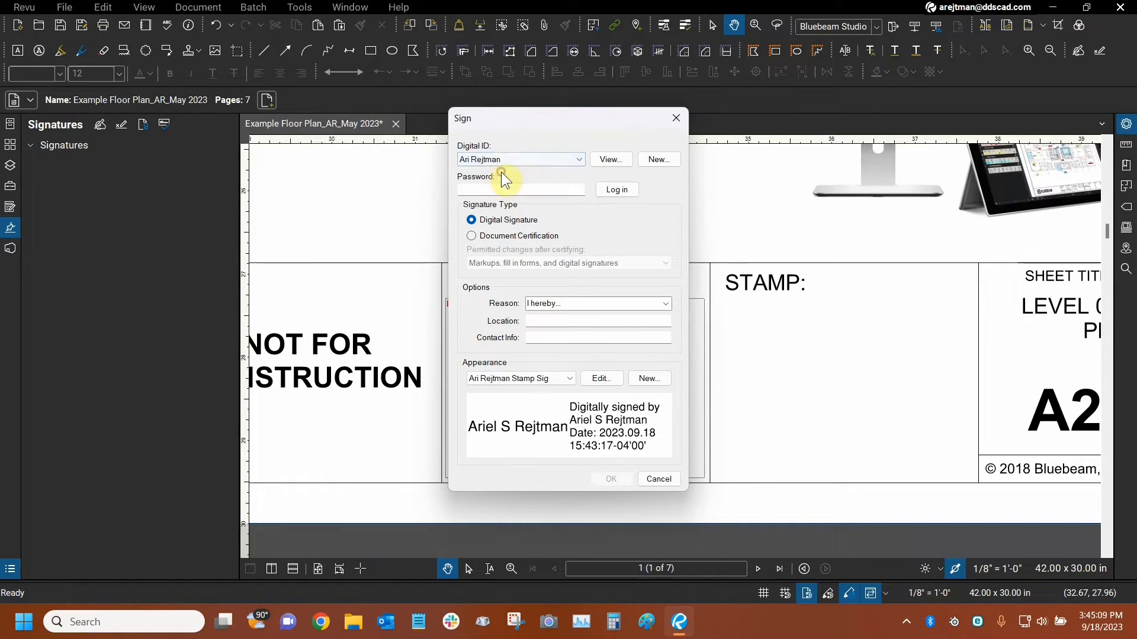
{"action": "left_click", "coordinate": [612, 167]}
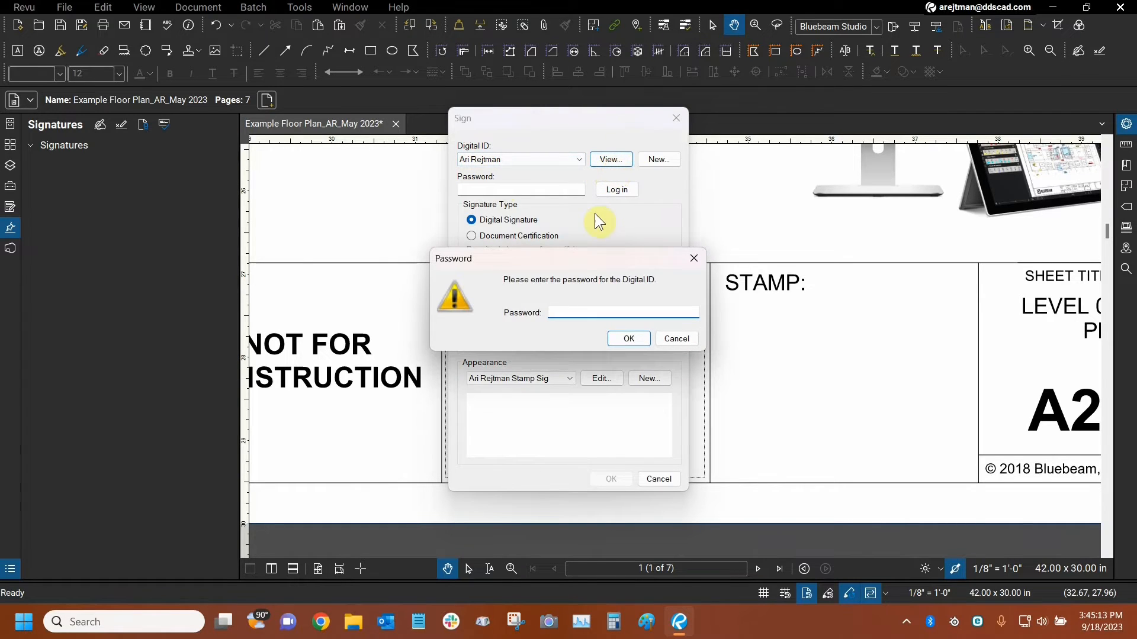
{"action": "type", "text": "••••••••••"}
{"action": "type", "text": "•••••••••••"}
{"action": "left_click", "coordinate": [620, 340]}
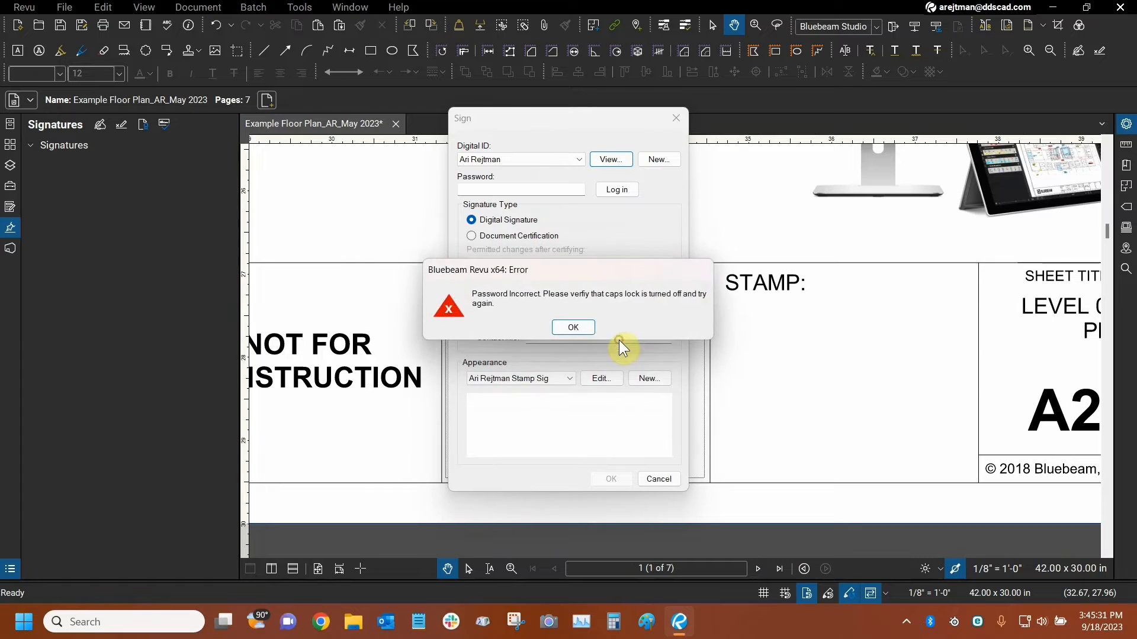
Re-enter the Digital ID password in full to open the password-protected ID's certificate.
{"action": "left_click", "coordinate": [643, 326]}
{"action": "double_click", "coordinate": [623, 315]}
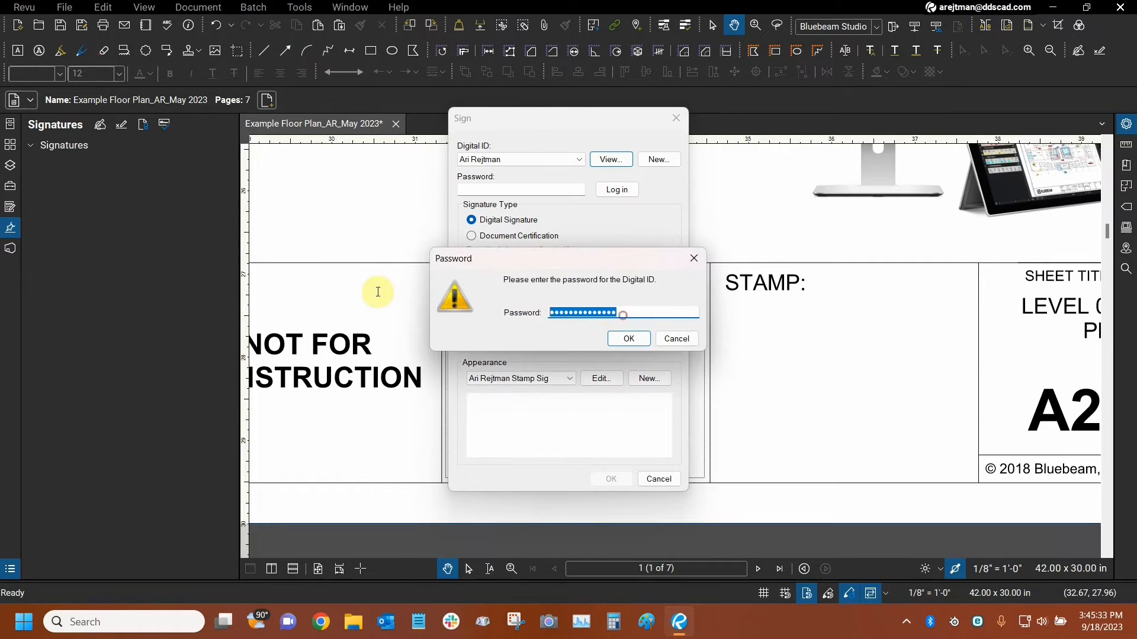
{"action": "type", "text": "•••••••••••••"}
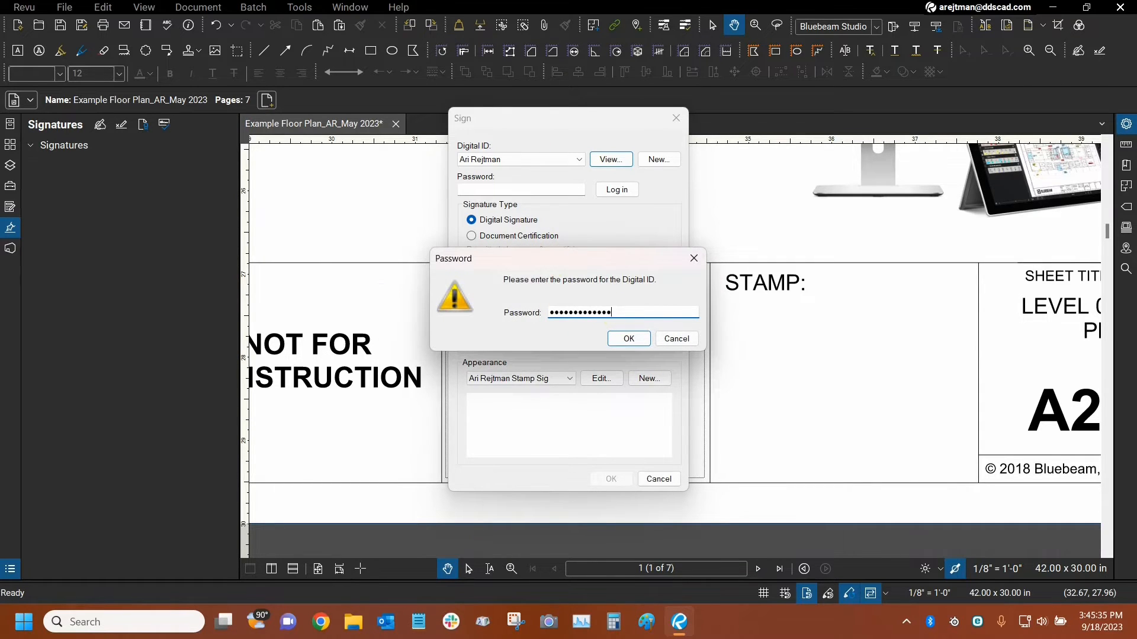
{"action": "key", "text": "Return"}
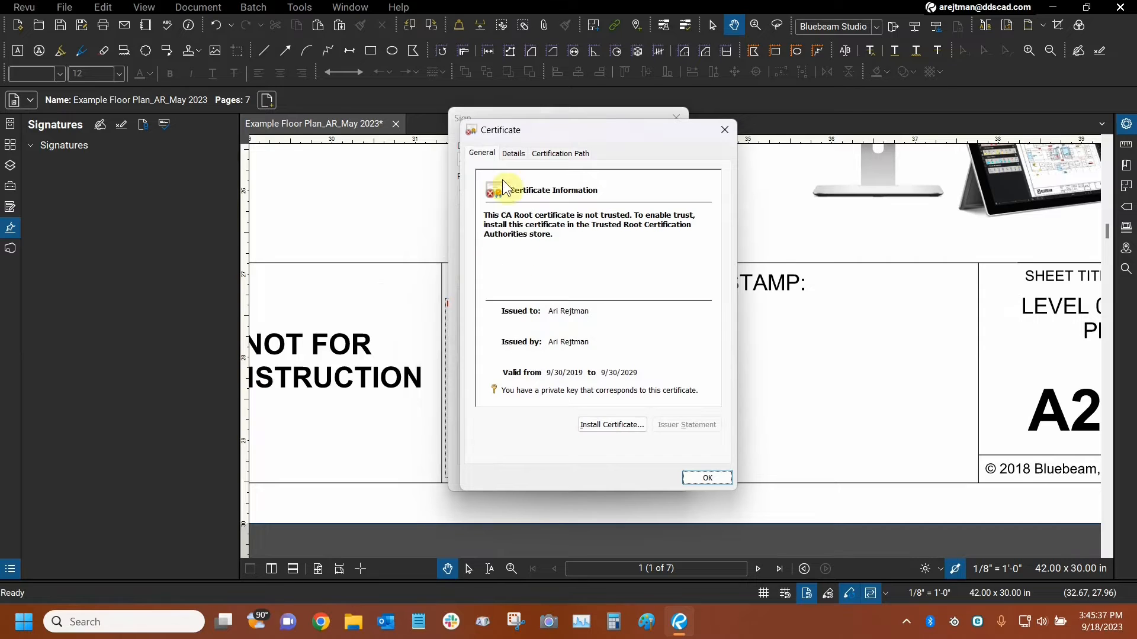
Examine the password-protected ID's certificate issuer, validity period and certification path, and close the certificate.
{"action": "left_click_drag", "start_coordinate": [511, 132], "coordinate": [483, 91]}
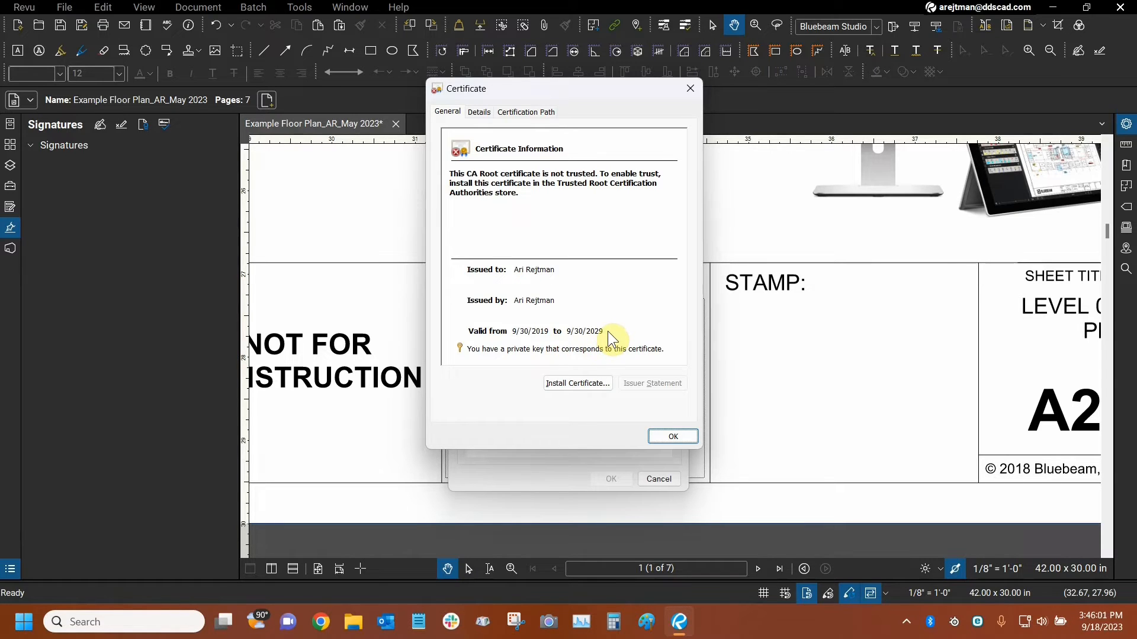
{"action": "left_click", "coordinate": [503, 113]}
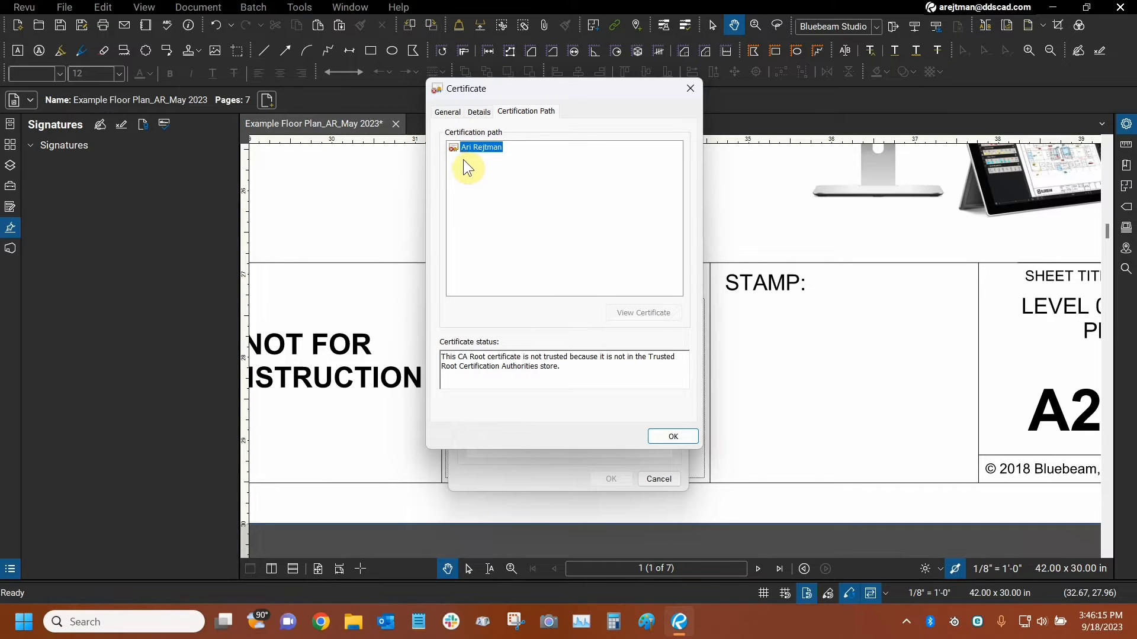
{"action": "left_click", "coordinate": [665, 440]}
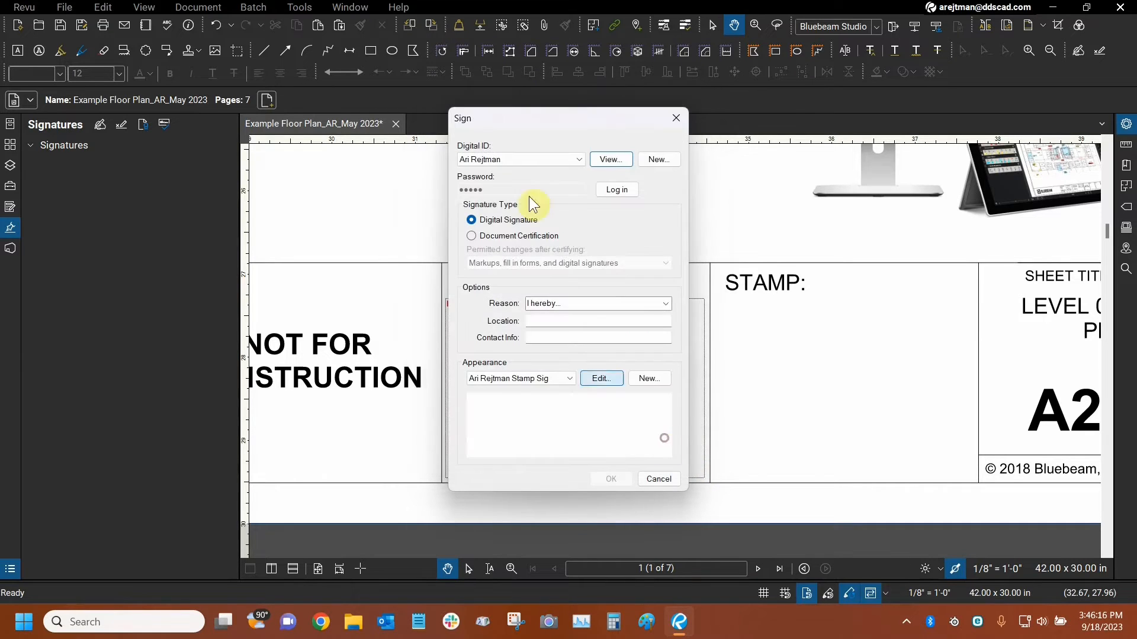
Select the third-party Digital ID for signing and open its certificate.
{"action": "left_click", "coordinate": [531, 160]}
{"action": "left_click", "coordinate": [499, 184]}
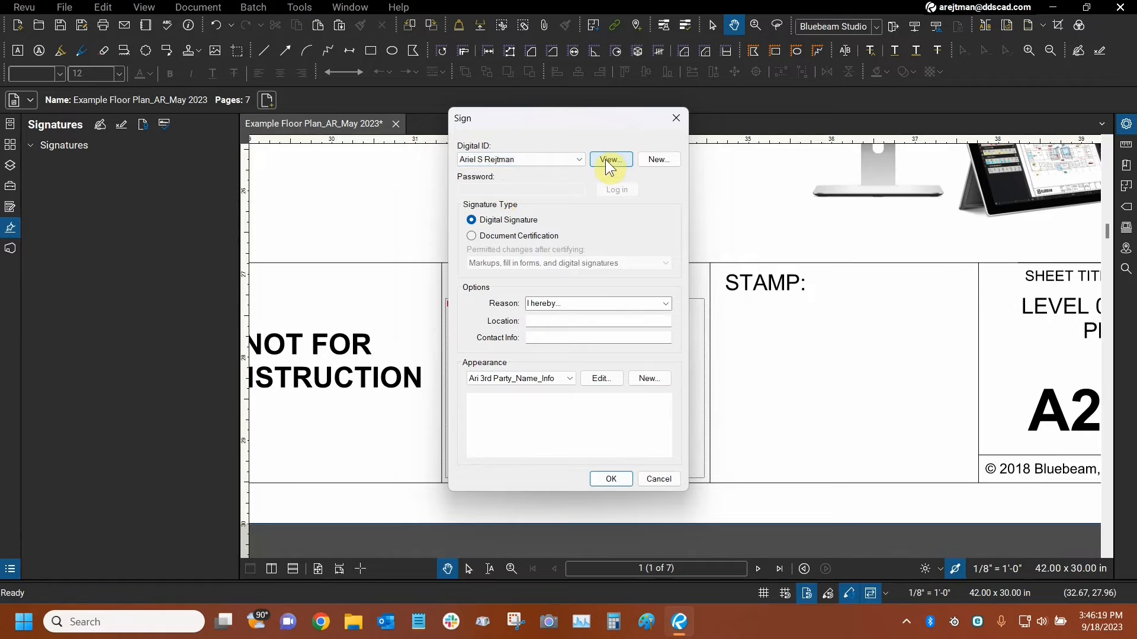
{"action": "left_click", "coordinate": [605, 159]}
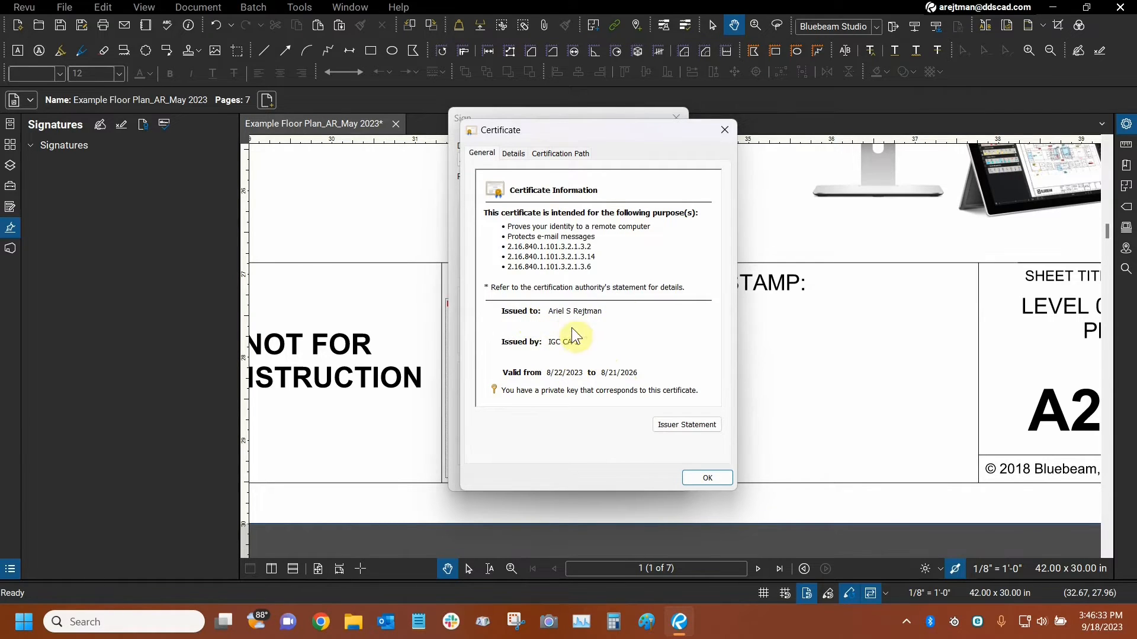
Examine each authority in the third-party certificate's certification path, review the general certificate information, and close the certificate.
{"action": "left_click", "coordinate": [571, 154]}
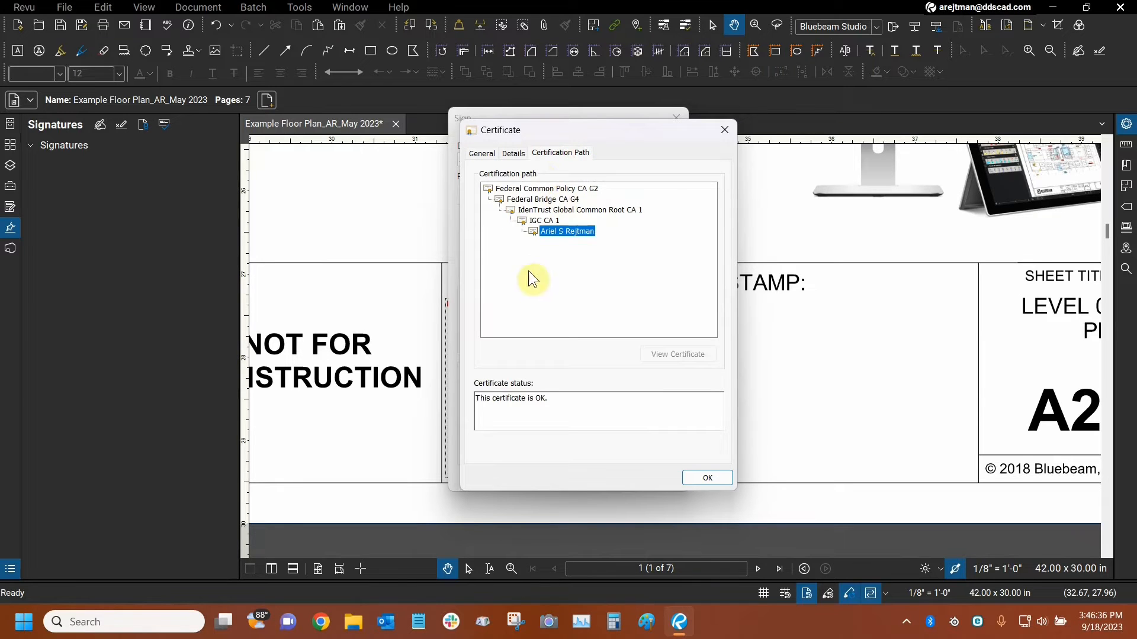
{"action": "left_click", "coordinate": [533, 188]}
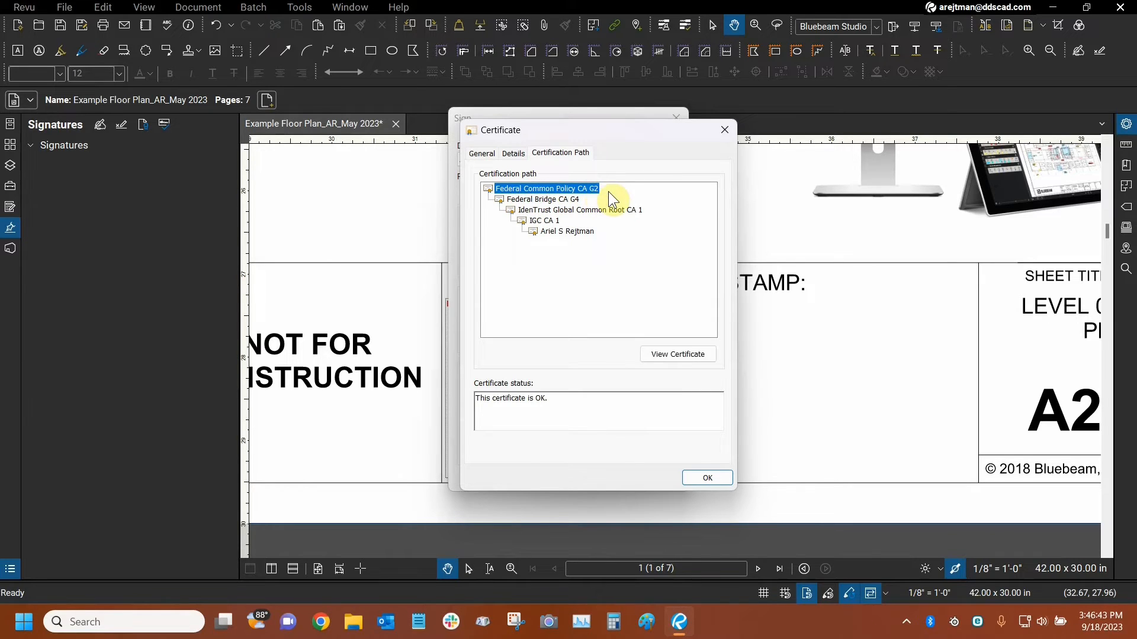
{"action": "left_click", "coordinate": [549, 201]}
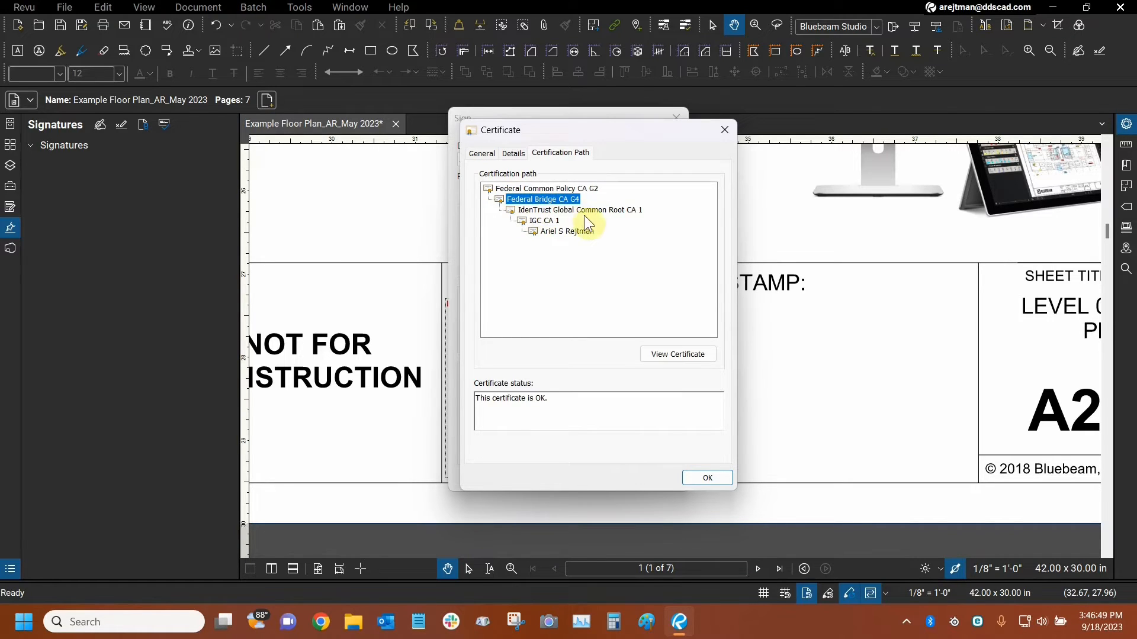
{"action": "left_click", "coordinate": [560, 211]}
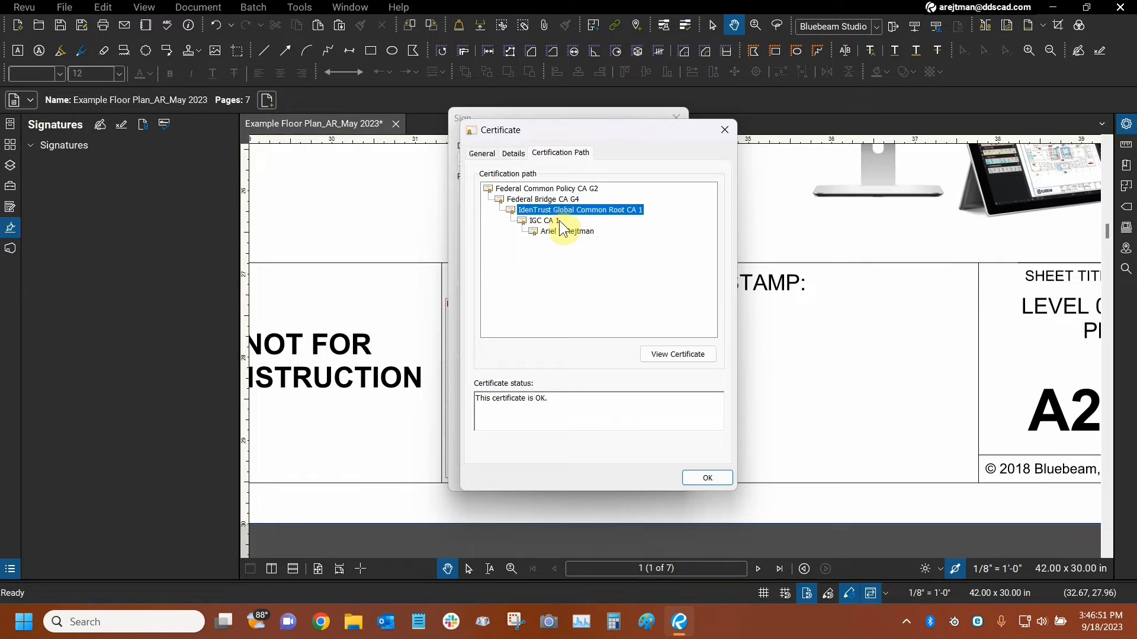
{"action": "left_click", "coordinate": [545, 221]}
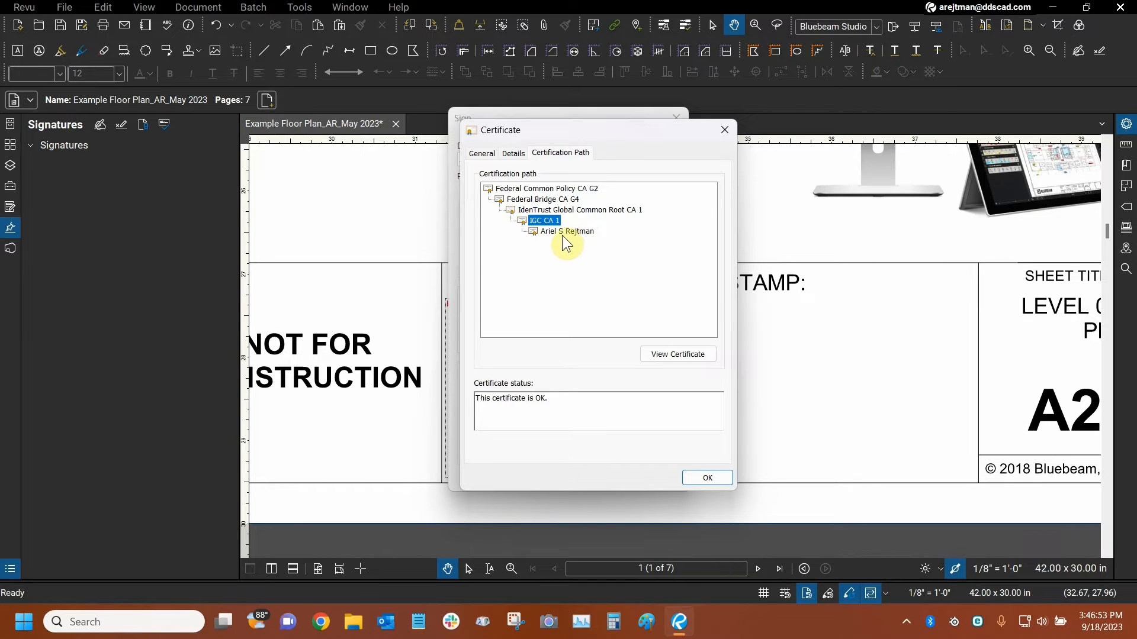
{"action": "left_click", "coordinate": [560, 232]}
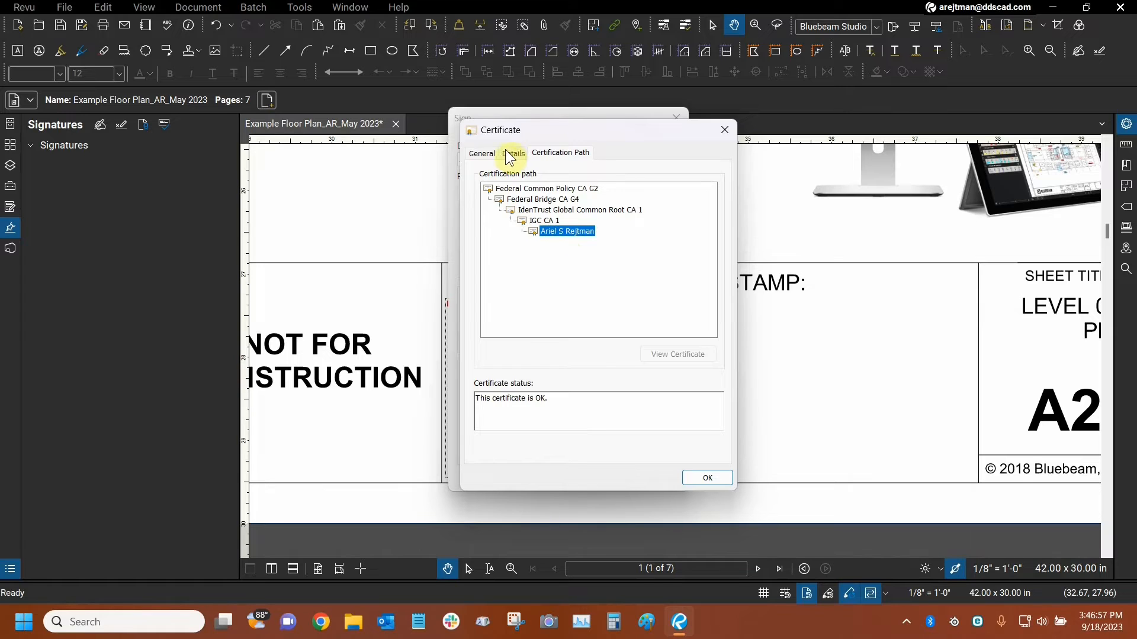
{"action": "left_click", "coordinate": [481, 154]}
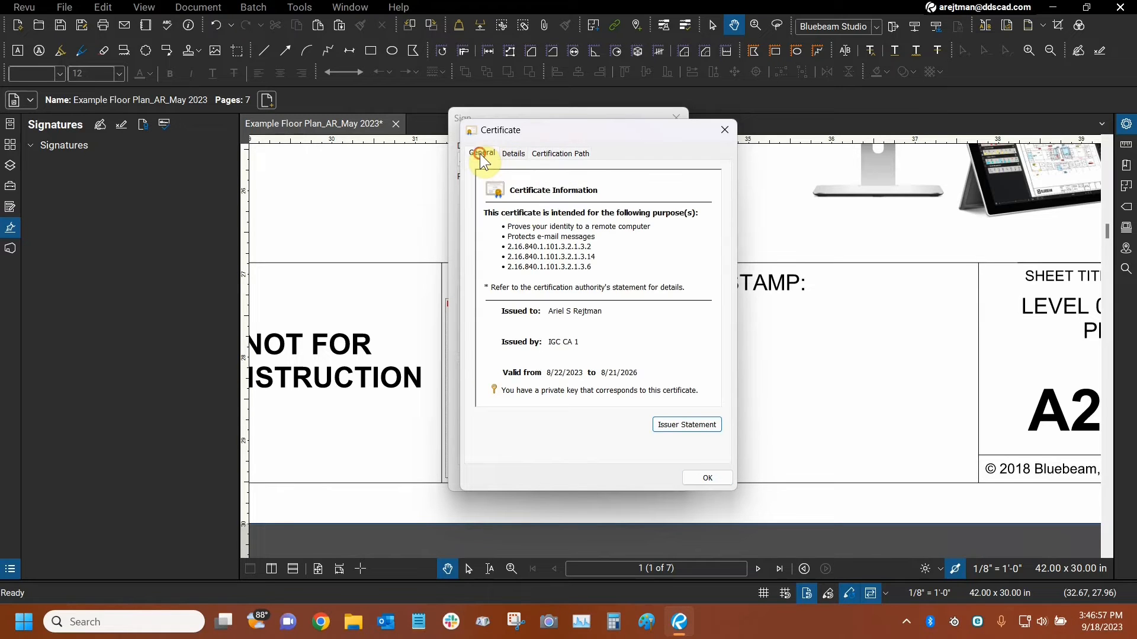
{"action": "left_click", "coordinate": [727, 131]}
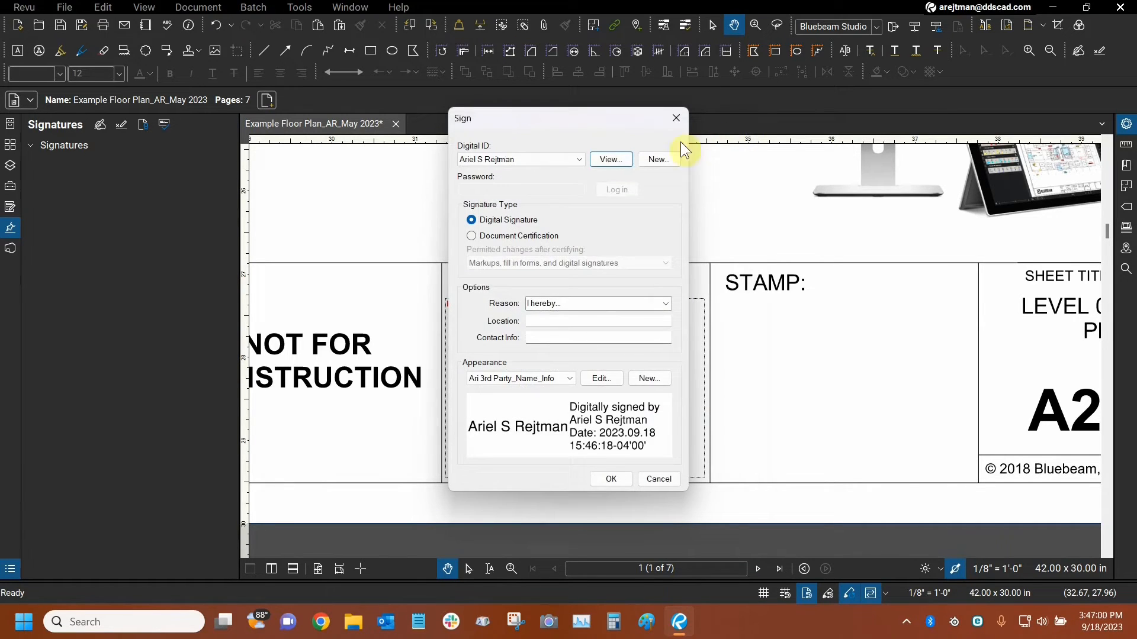
Sign with the third-party Digital ID and the Ari 3rd Party_Name_Info appearance, saving the PDF as Example Floor Plan_AR_May 2023_3rd DS.pdf.
{"action": "left_click", "coordinate": [521, 159]}
{"action": "left_click", "coordinate": [532, 141]}
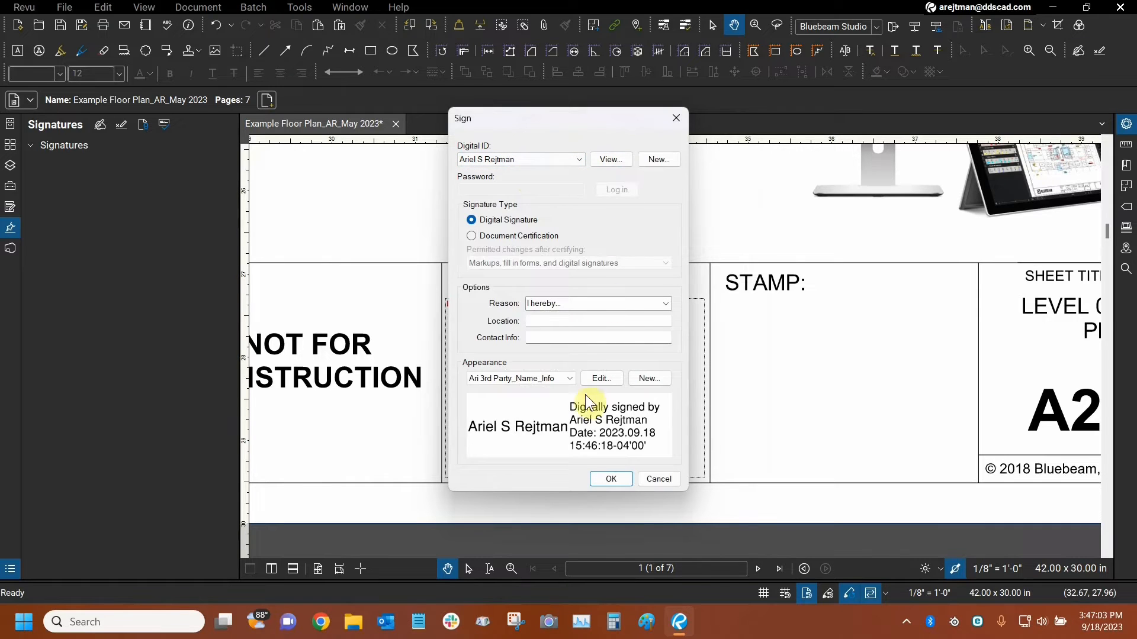
{"action": "left_click", "coordinate": [609, 480]}
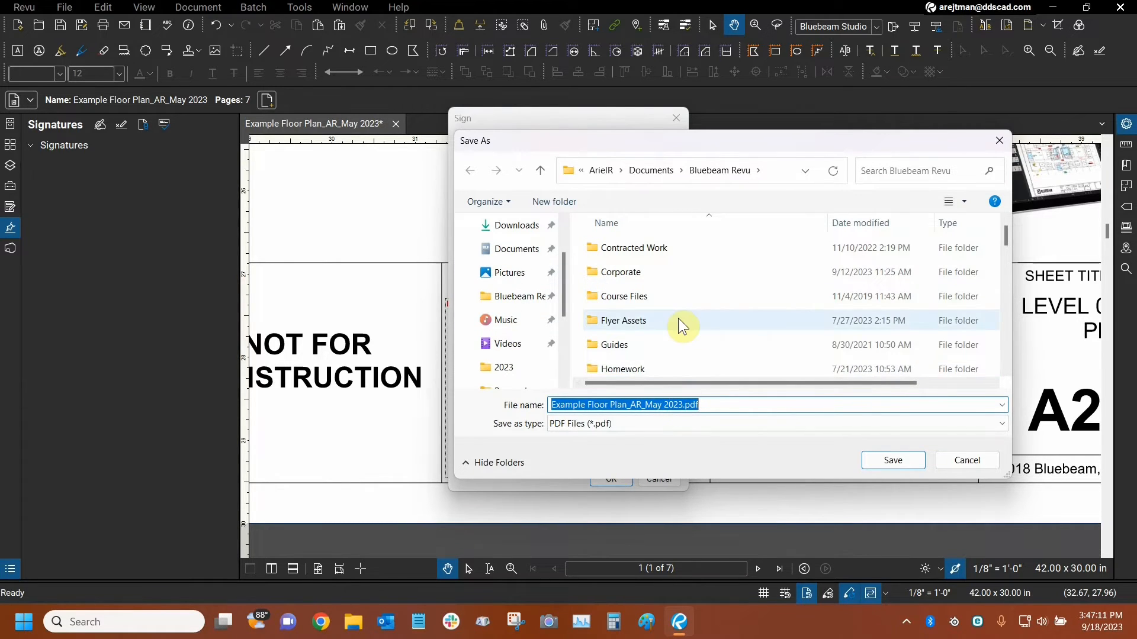
{"action": "scroll", "coordinate": [679, 322], "scroll_direction": "down", "scroll_amount": 8}
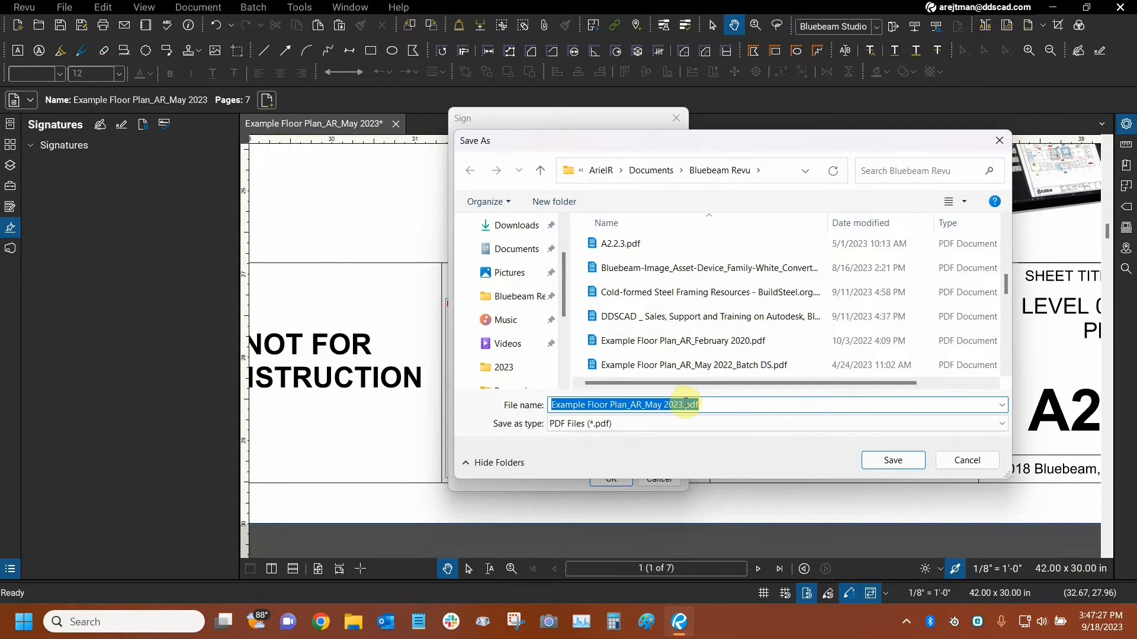
{"action": "left_click", "coordinate": [687, 404]}
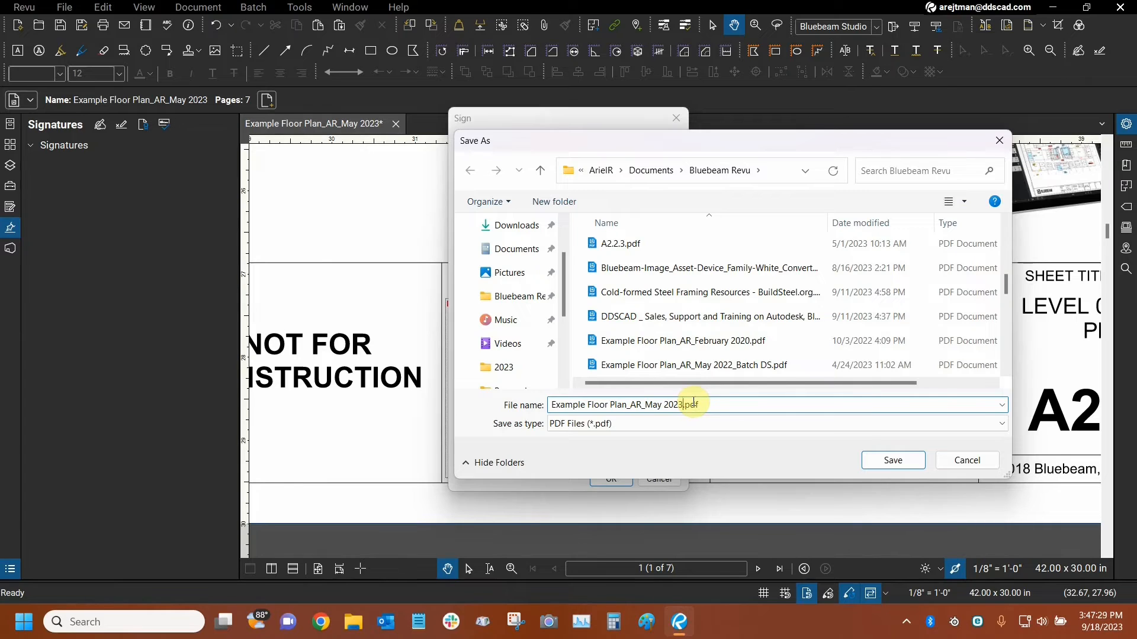
{"action": "type", "text": "_DS"}
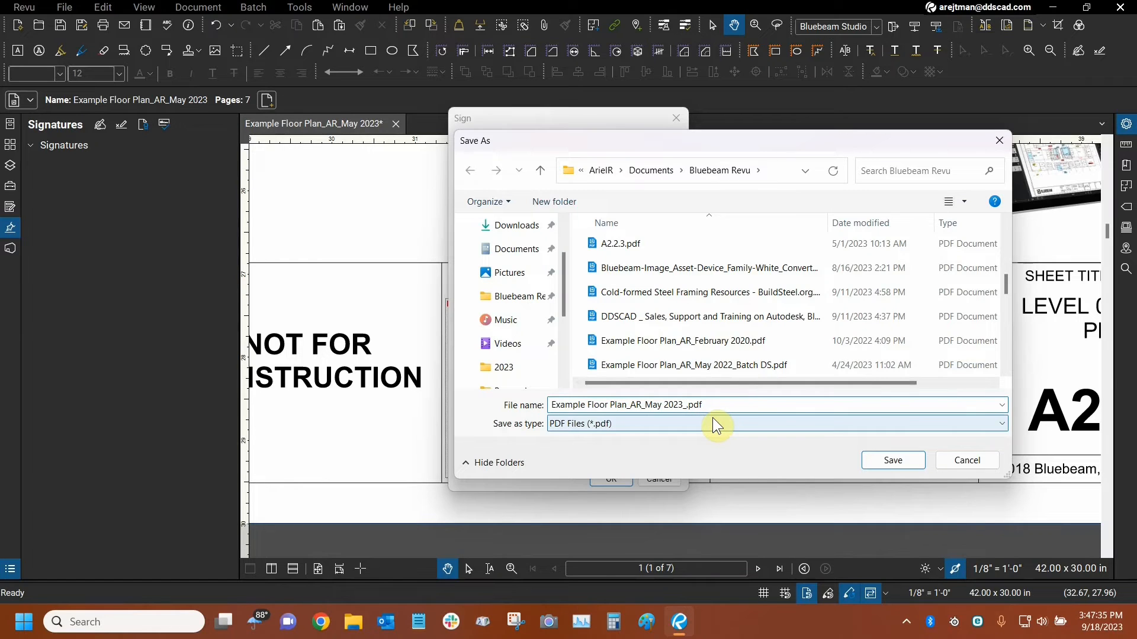
{"action": "type", "text": "3rd DS"}
{"action": "left_click", "coordinate": [890, 462]}
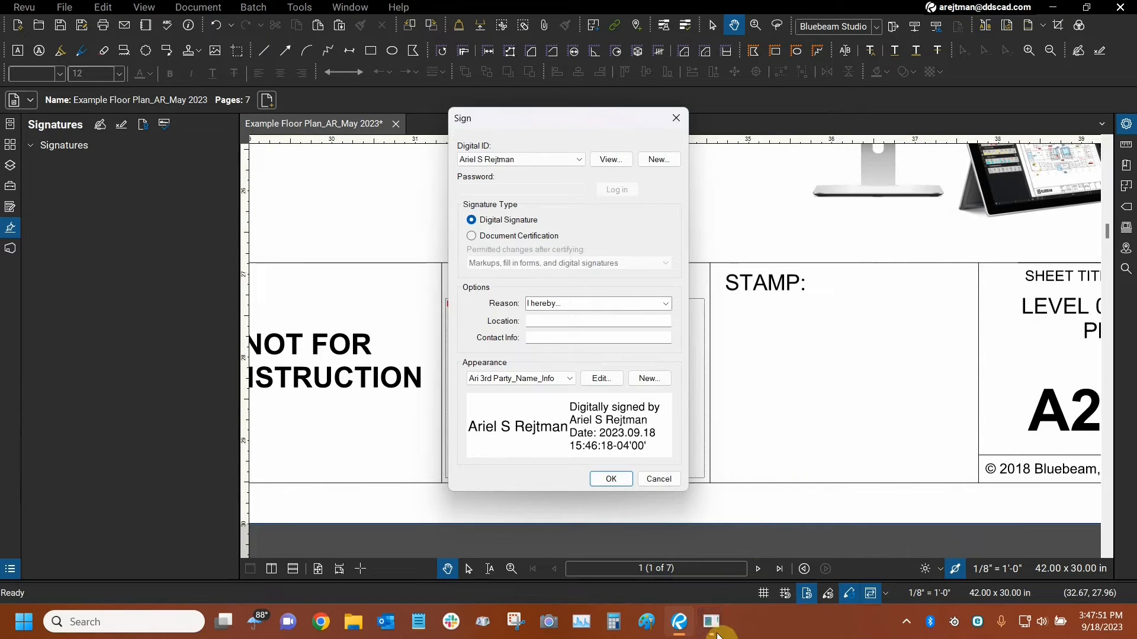
Bring up the Windows Security credential request and try to allow private key access by entering the password.
{"action": "mouse_move", "coordinate": [717, 633]}
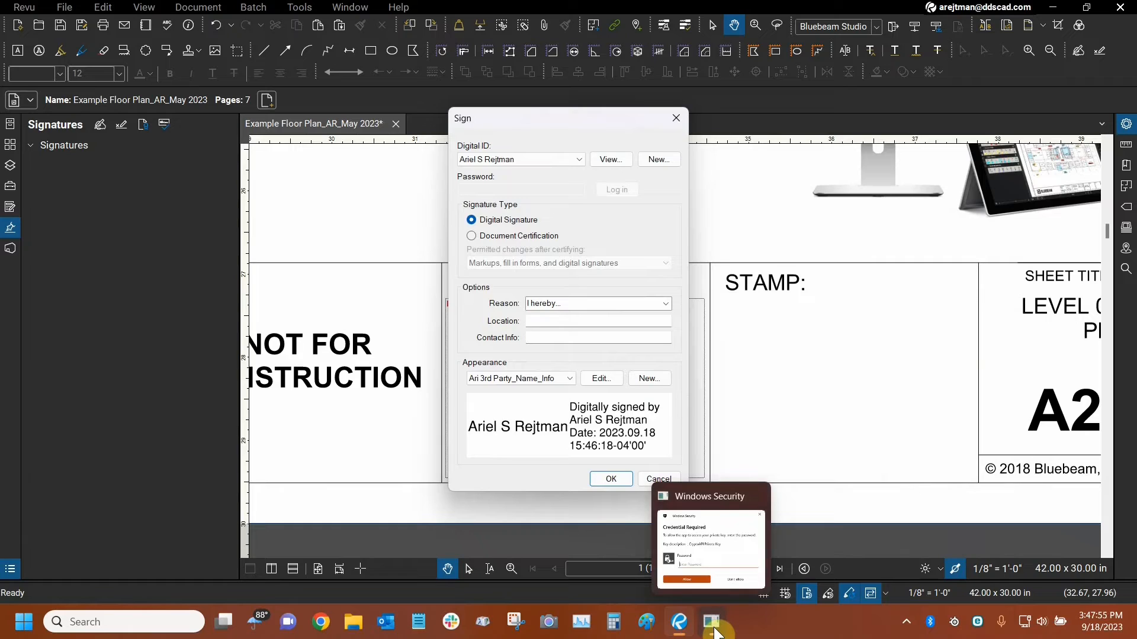
{"action": "left_click", "coordinate": [715, 631]}
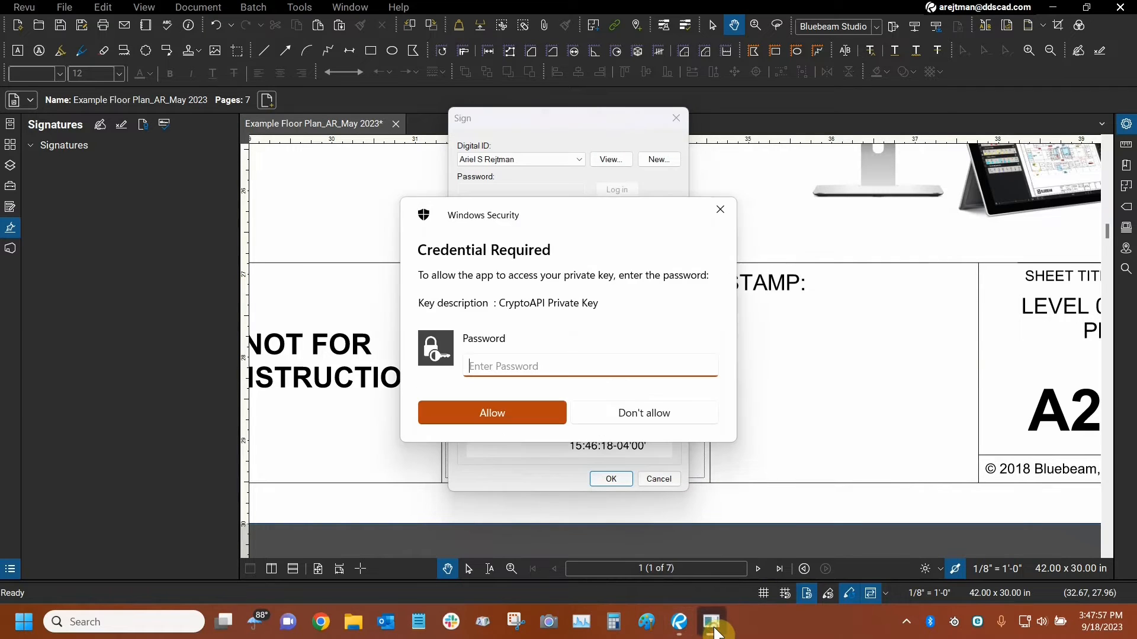
{"action": "left_click", "coordinate": [491, 367]}
{"action": "type", "text": "••••••••••••"}
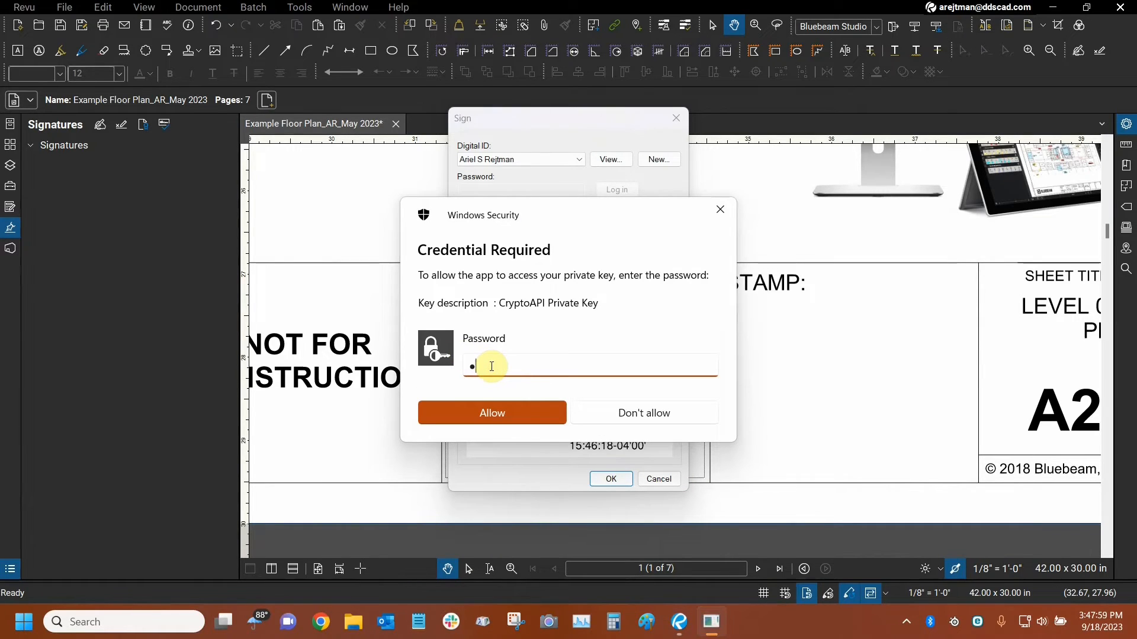
{"action": "type", "text": "•••"}
{"action": "left_click", "coordinate": [507, 420]}
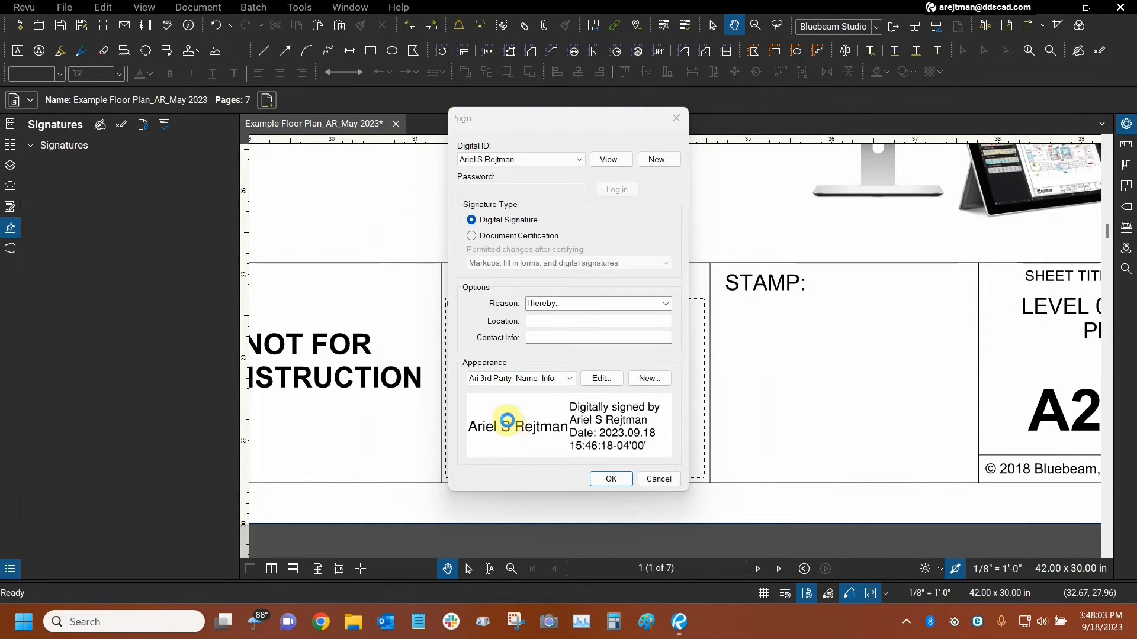
Re-enter the private key password and allow access to complete the digital signature.
{"action": "left_click", "coordinate": [507, 356]}
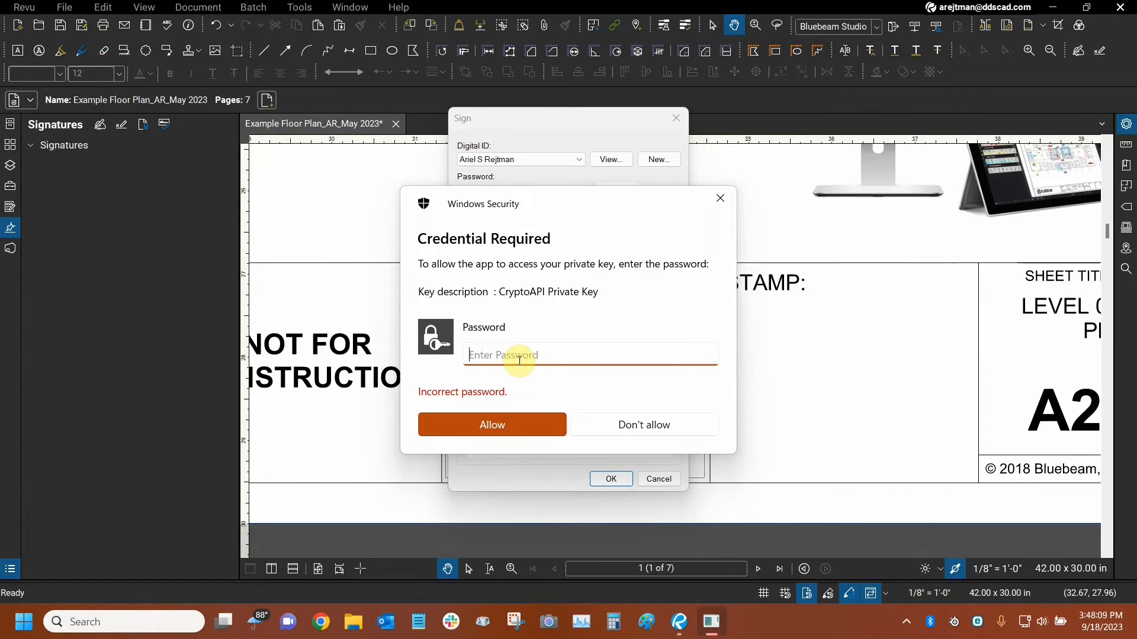
{"action": "type", "text": "••"}
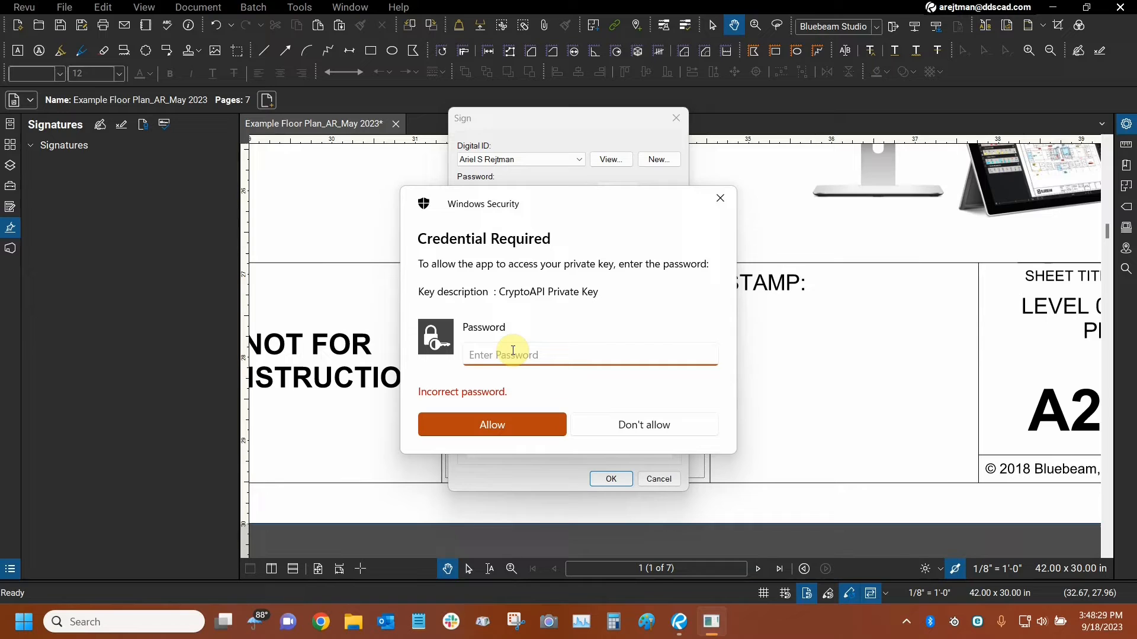
{"action": "type", "text": "••••••••••"}
{"action": "type", "text": "•••"}
{"action": "left_click", "coordinate": [495, 434]}
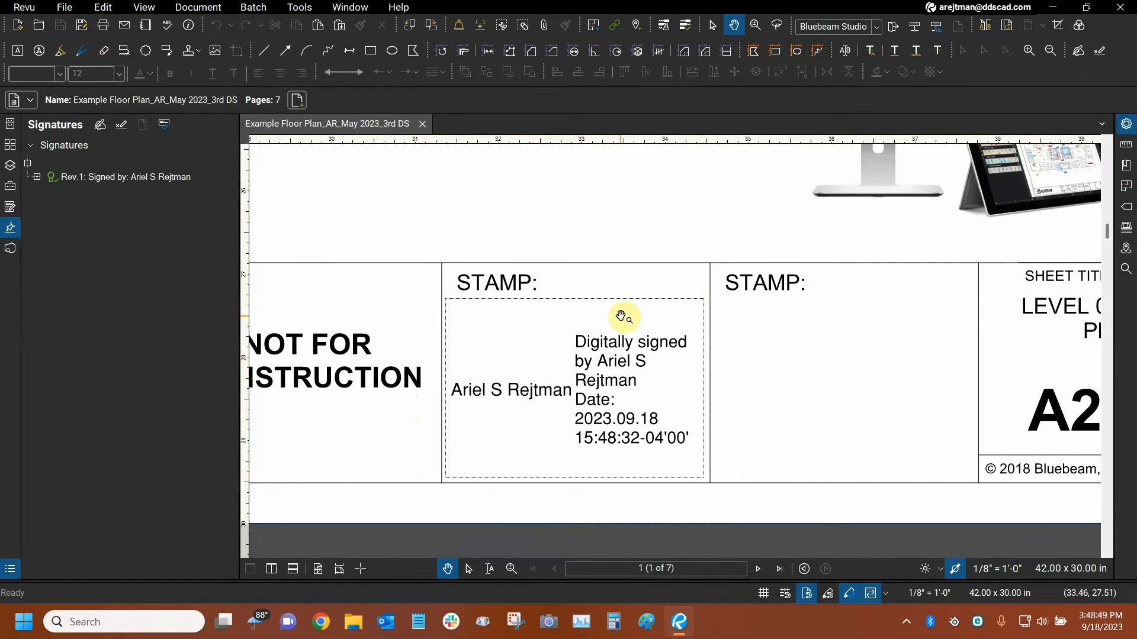
Examine the new signature's validity, signing details and authority chain in the signature list, and verify the signatures again.
{"action": "left_click", "coordinate": [41, 138]}
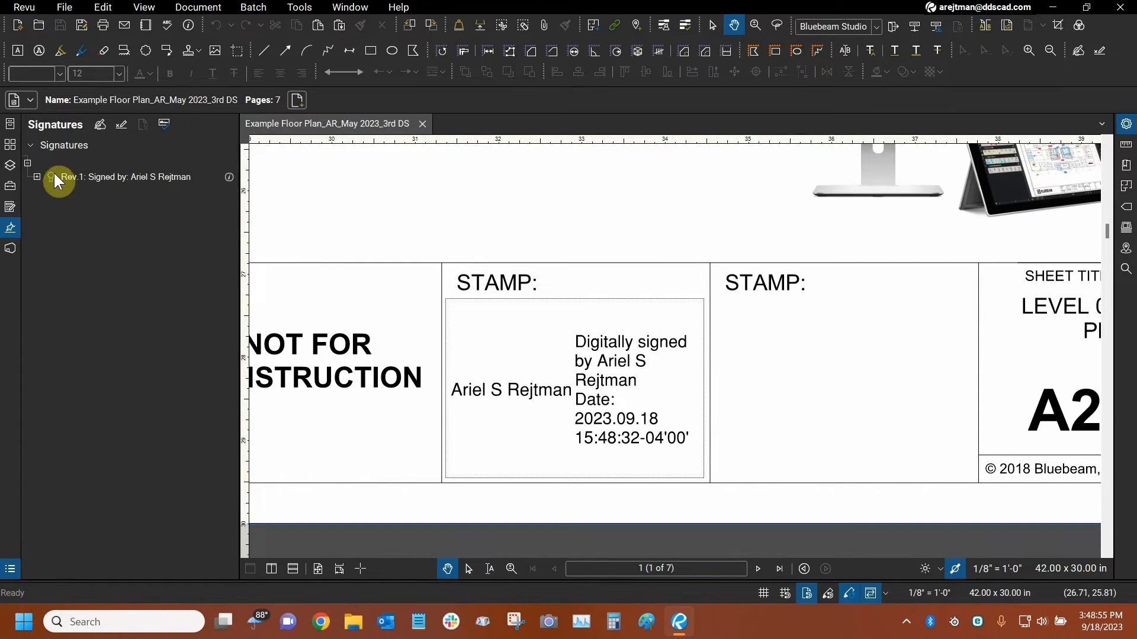
{"action": "left_click", "coordinate": [31, 145]}
{"action": "left_click", "coordinate": [31, 148]}
{"action": "left_click", "coordinate": [31, 147]}
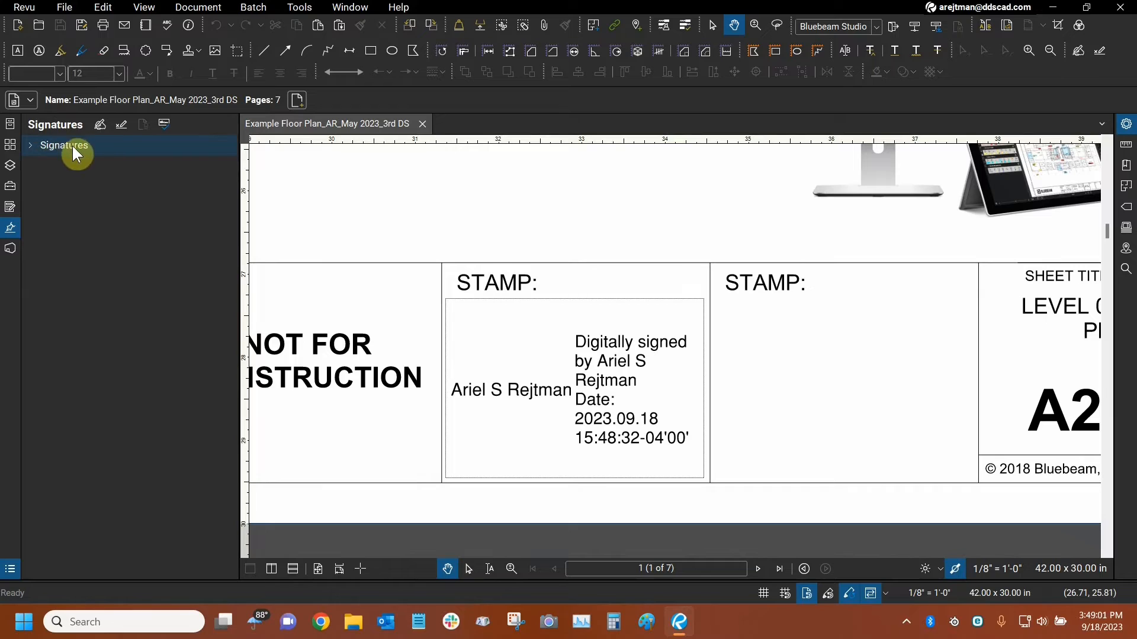
{"action": "left_click", "coordinate": [32, 148]}
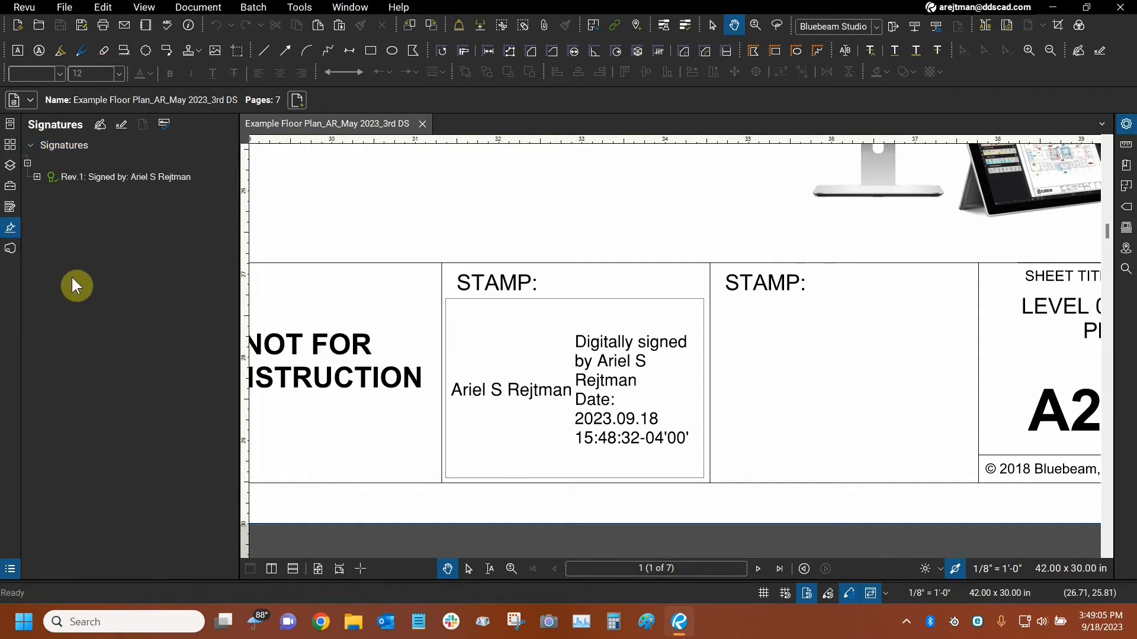
{"action": "left_click", "coordinate": [37, 177]}
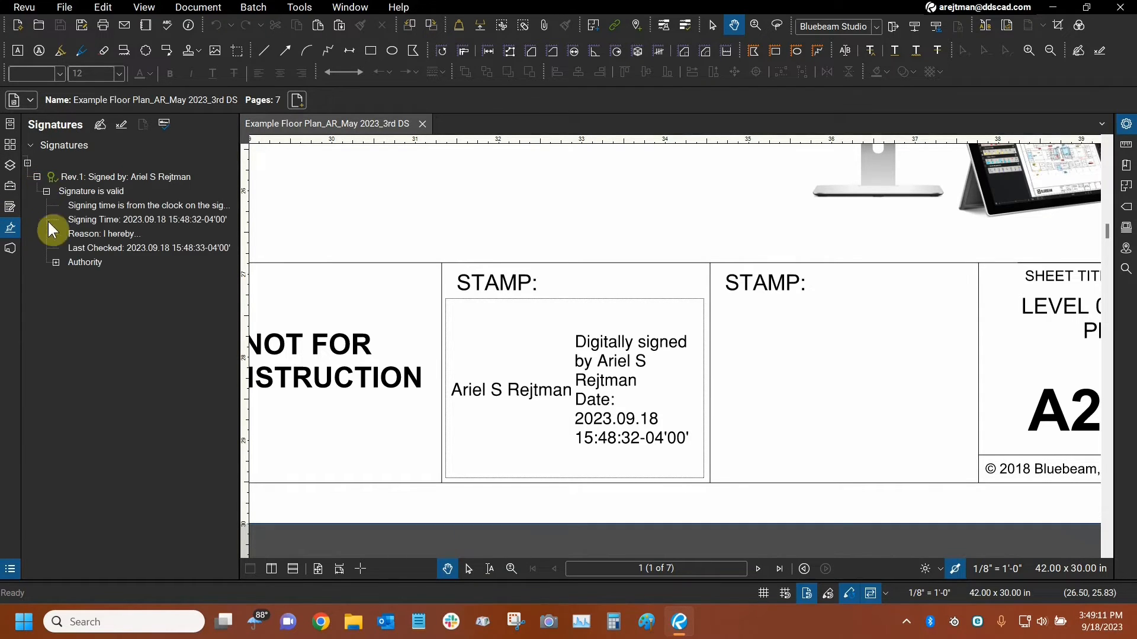
{"action": "left_click", "coordinate": [56, 262]}
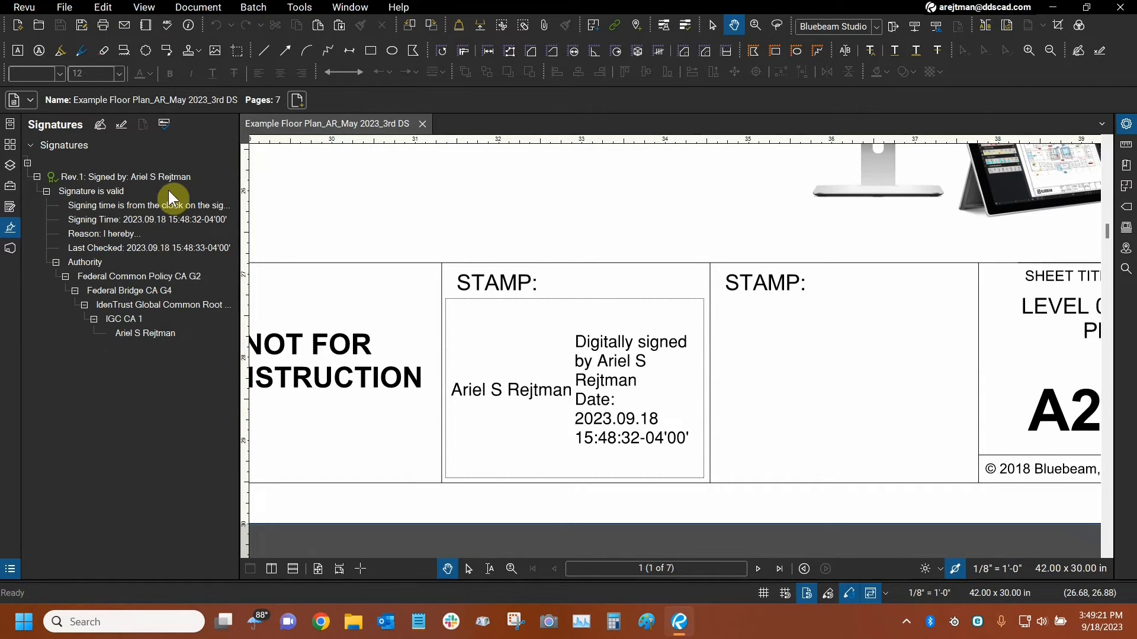
{"action": "left_click", "coordinate": [163, 127]}
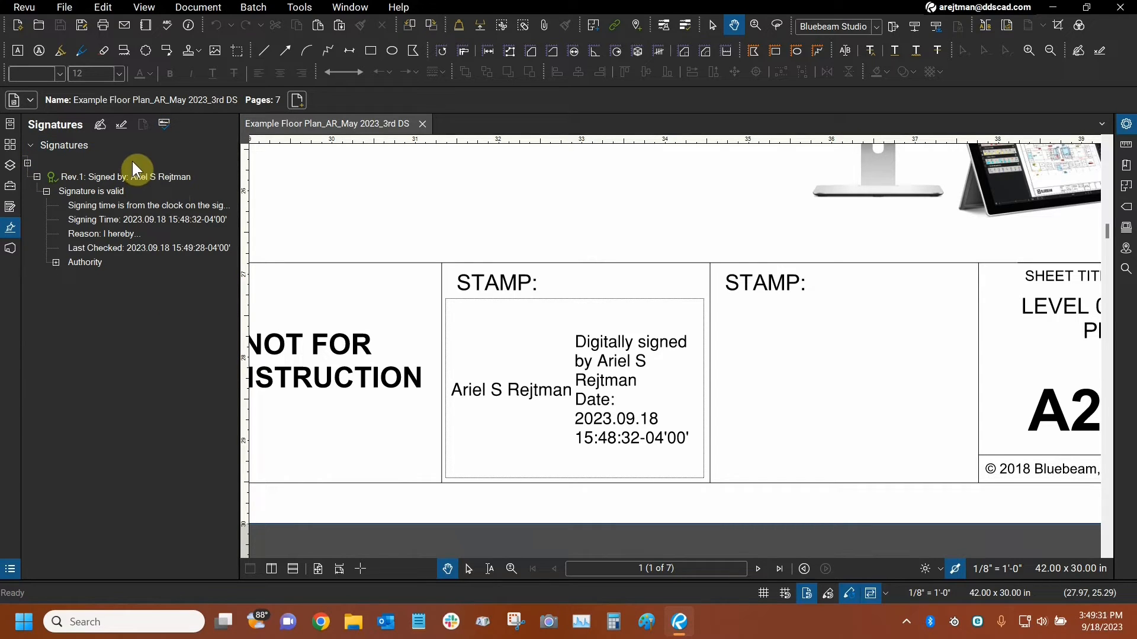
{"action": "left_click", "coordinate": [55, 262]}
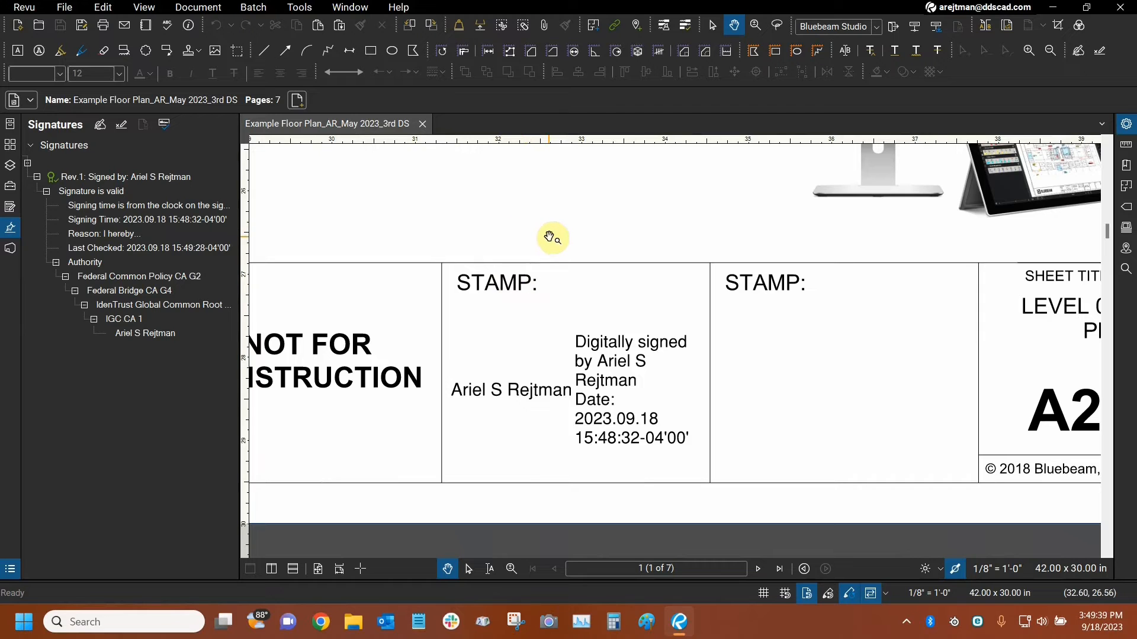
Draw a diagonal line markup in the blank area above the floor plan of the signed document.
{"action": "key", "text": "ctrl+0"}
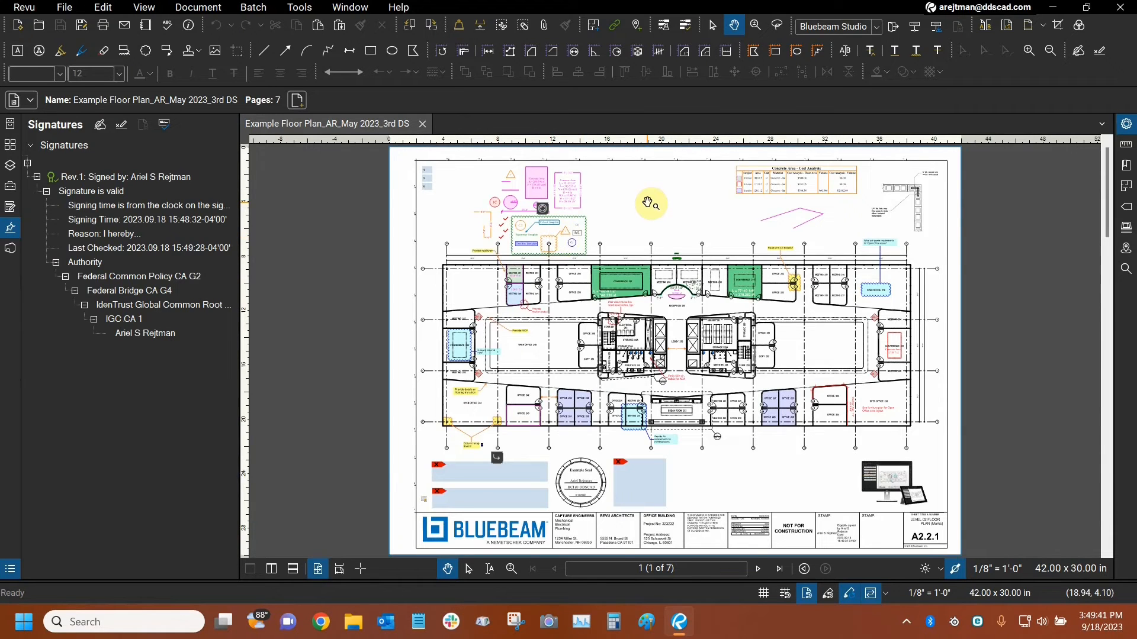
{"action": "left_click", "coordinate": [261, 56]}
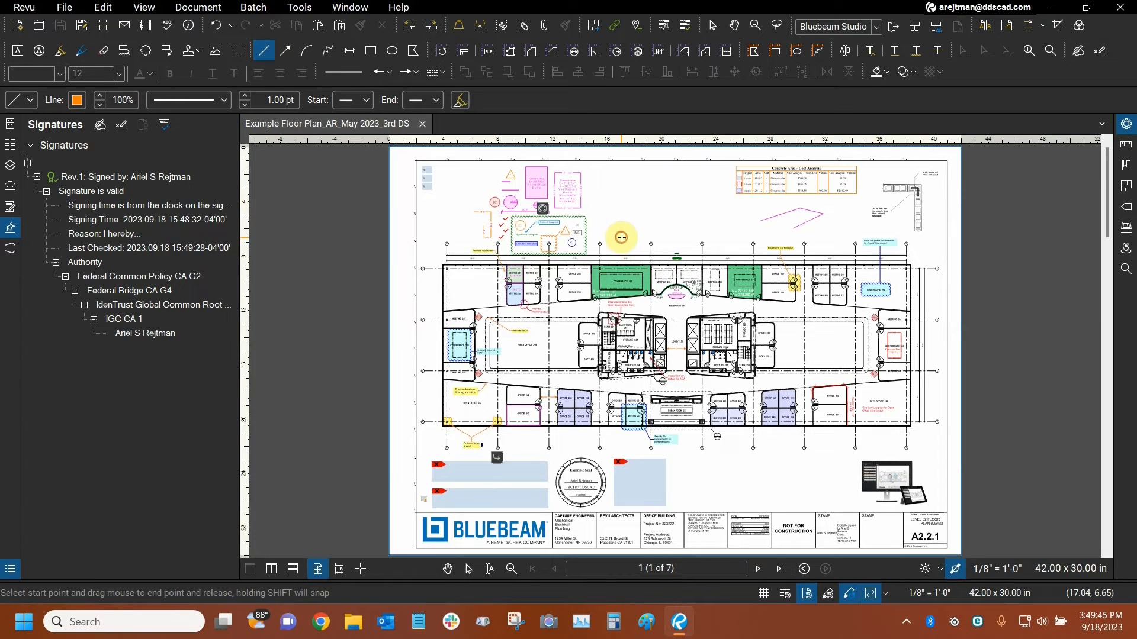
{"action": "left_click_drag", "start_coordinate": [621, 237], "coordinate": [678, 195]}
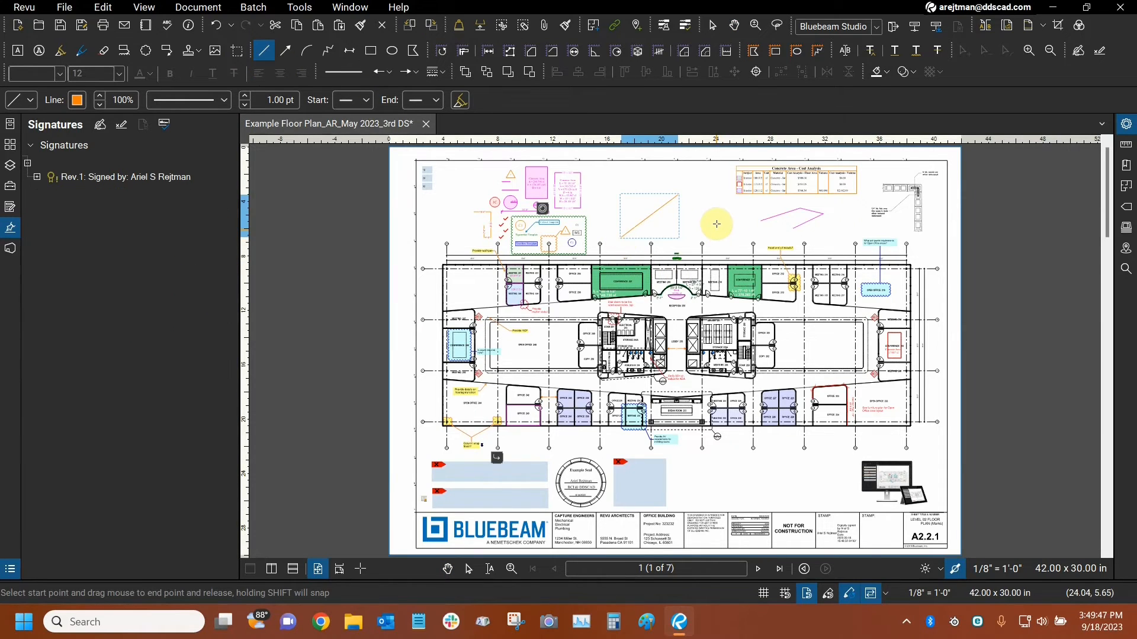
{"action": "key", "text": "Escape"}
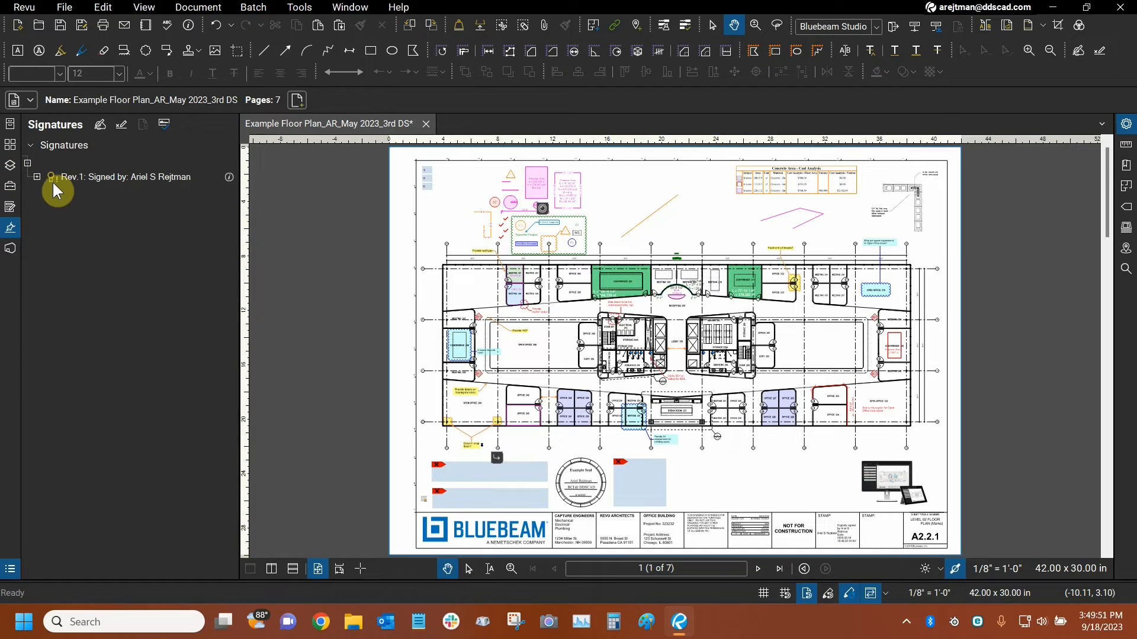
Validate the digital signature of the document with the added line markup, and save the document.
{"action": "left_click", "coordinate": [37, 177]}
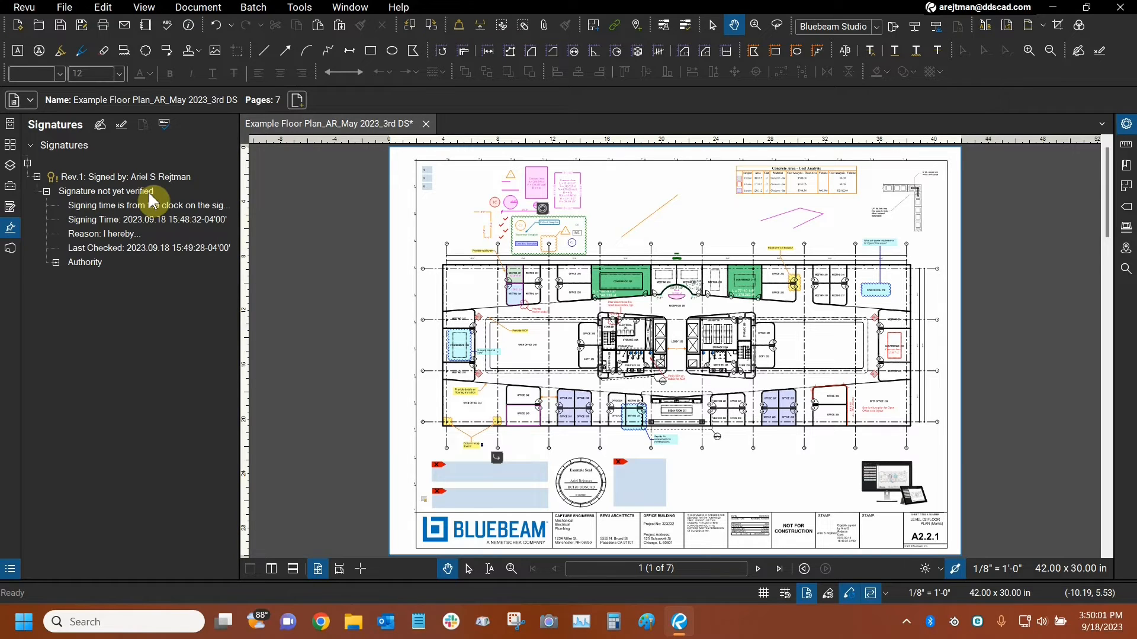
{"action": "left_click", "coordinate": [165, 126]}
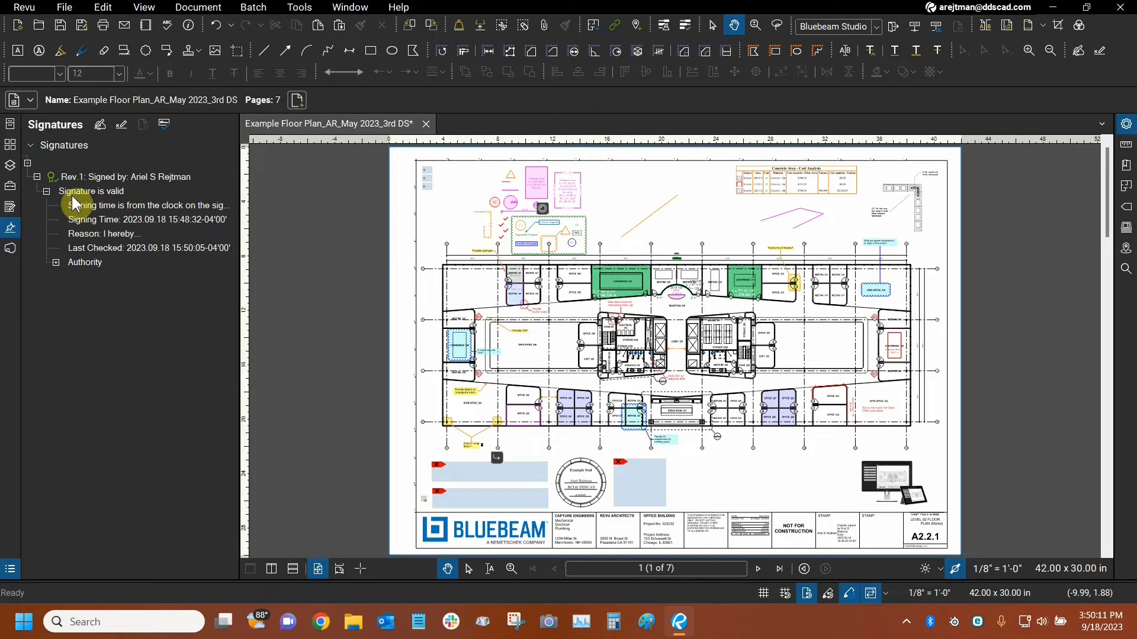
{"action": "left_click", "coordinate": [59, 25]}
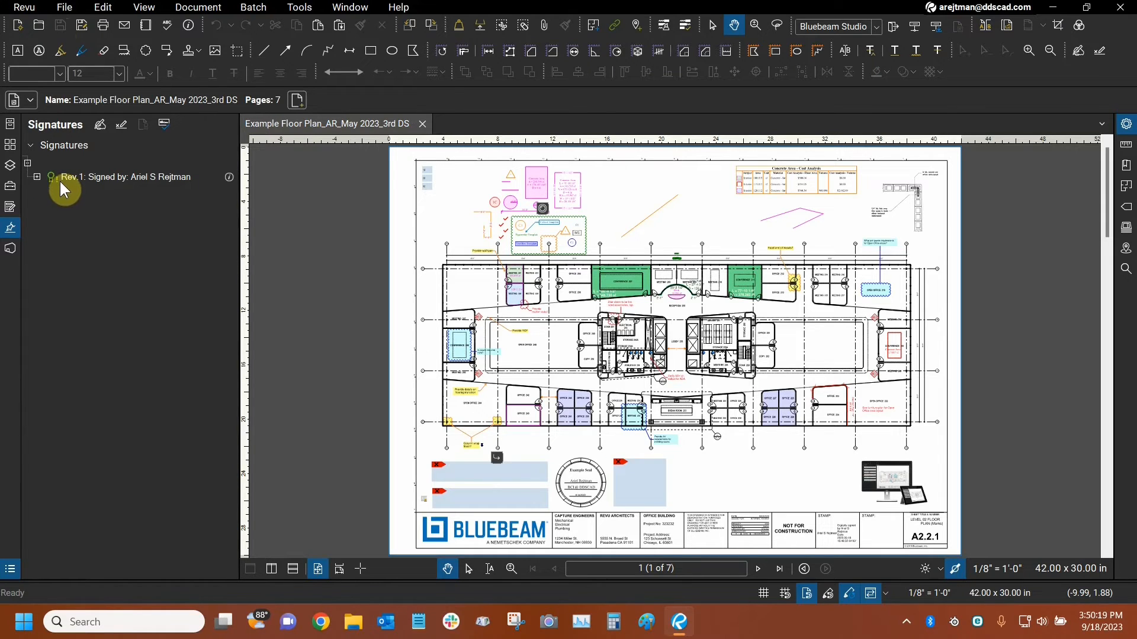
Examine the saved document's signature details and authority chain in the signature list, widening the list to read the full entries.
{"action": "left_click", "coordinate": [38, 177]}
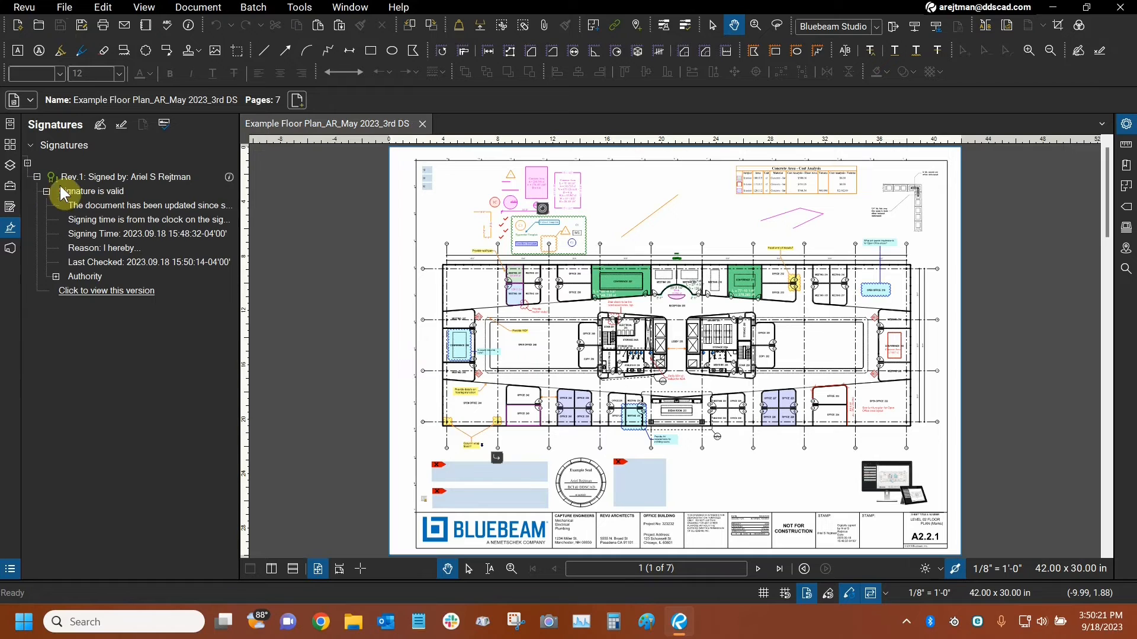
{"action": "left_click", "coordinate": [56, 277]}
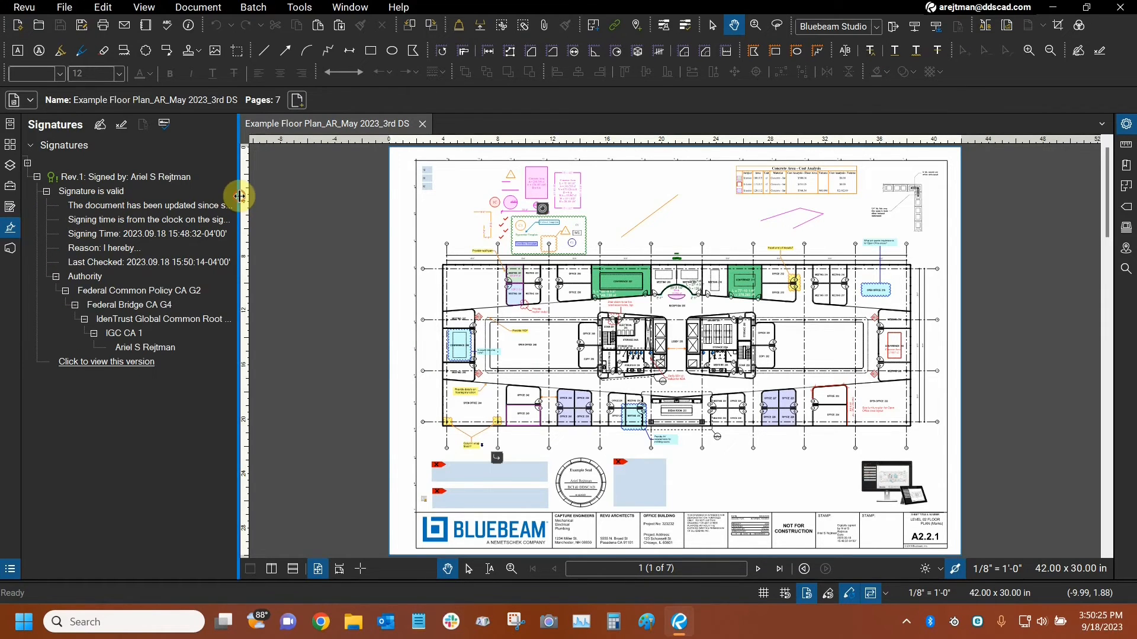
{"action": "left_click_drag", "start_coordinate": [240, 195], "coordinate": [296, 190]}
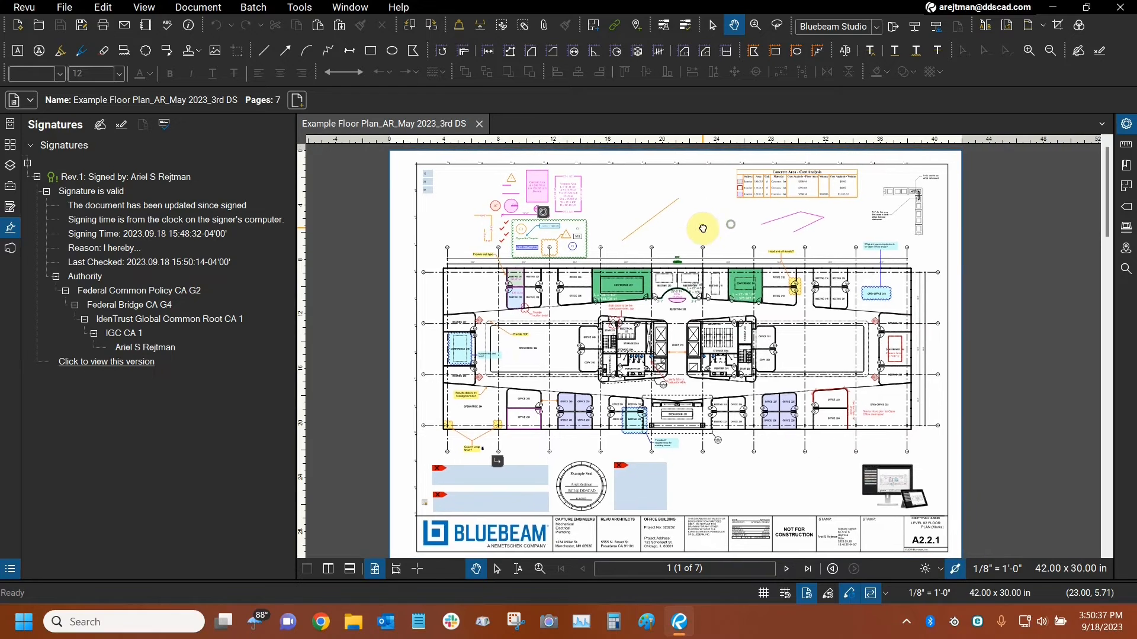
{"action": "left_click", "coordinate": [296, 8]}
{"action": "mouse_move", "coordinate": [314, 24]}
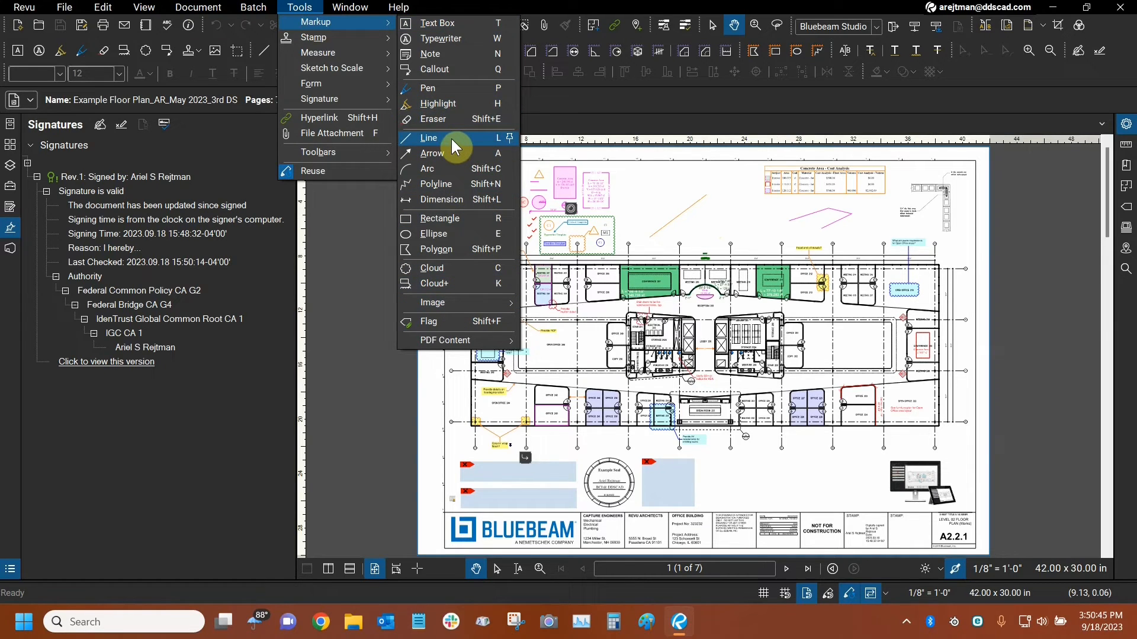
{"action": "left_click", "coordinate": [681, 189]}
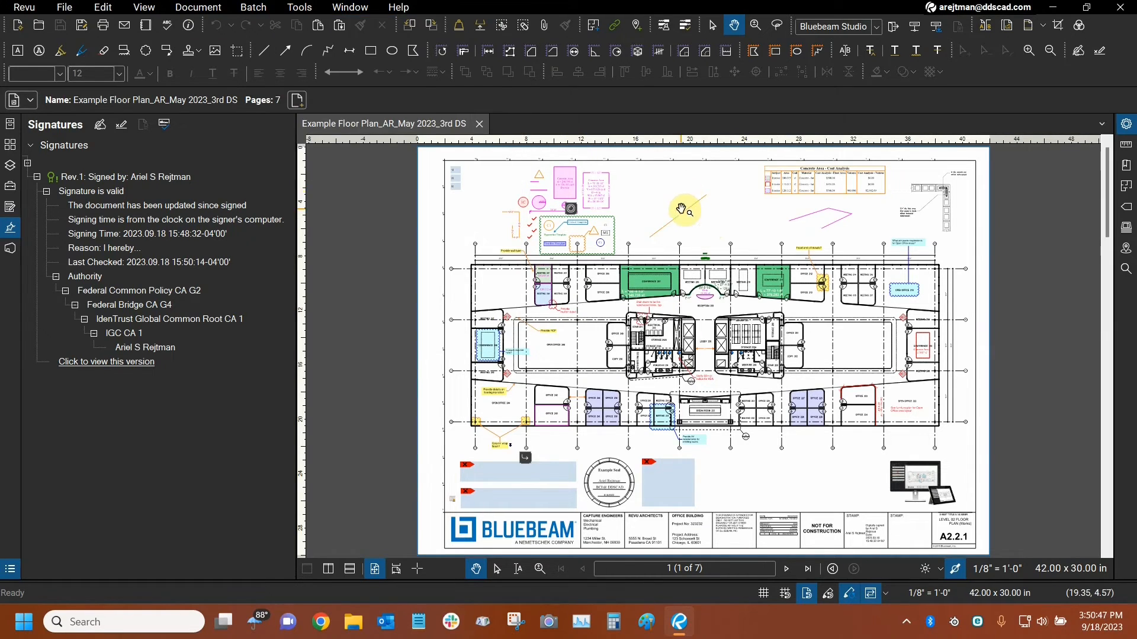
Cut a small rectangle of PDF content from the blank area above the floor plan, declining to clear the digital signatures.
{"action": "left_click", "coordinate": [103, 7]}
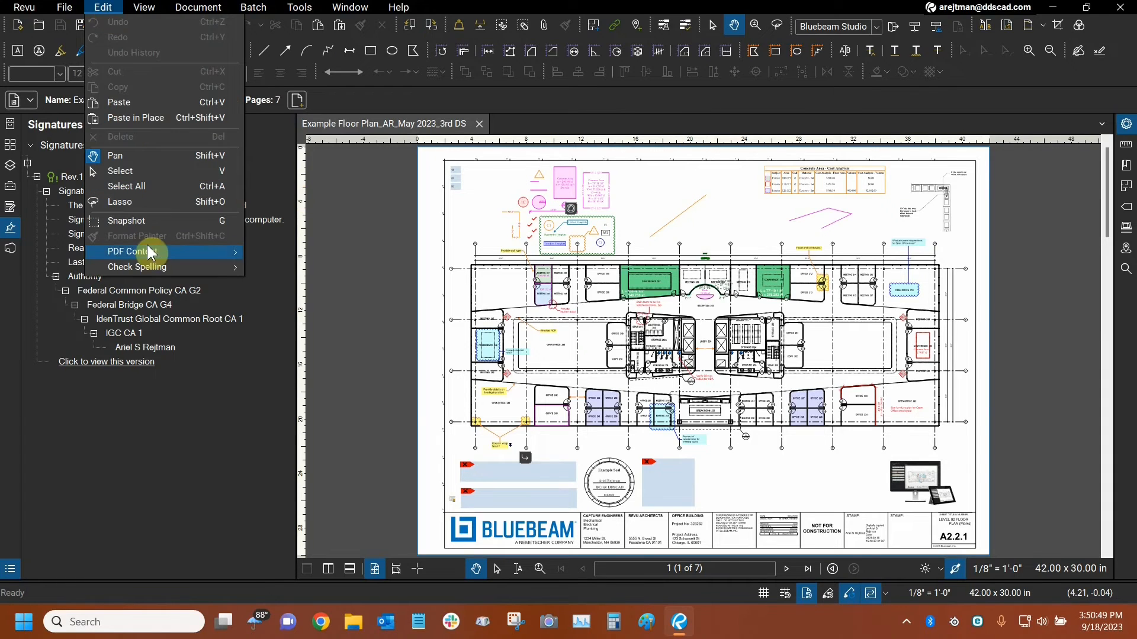
{"action": "mouse_move", "coordinate": [146, 256]}
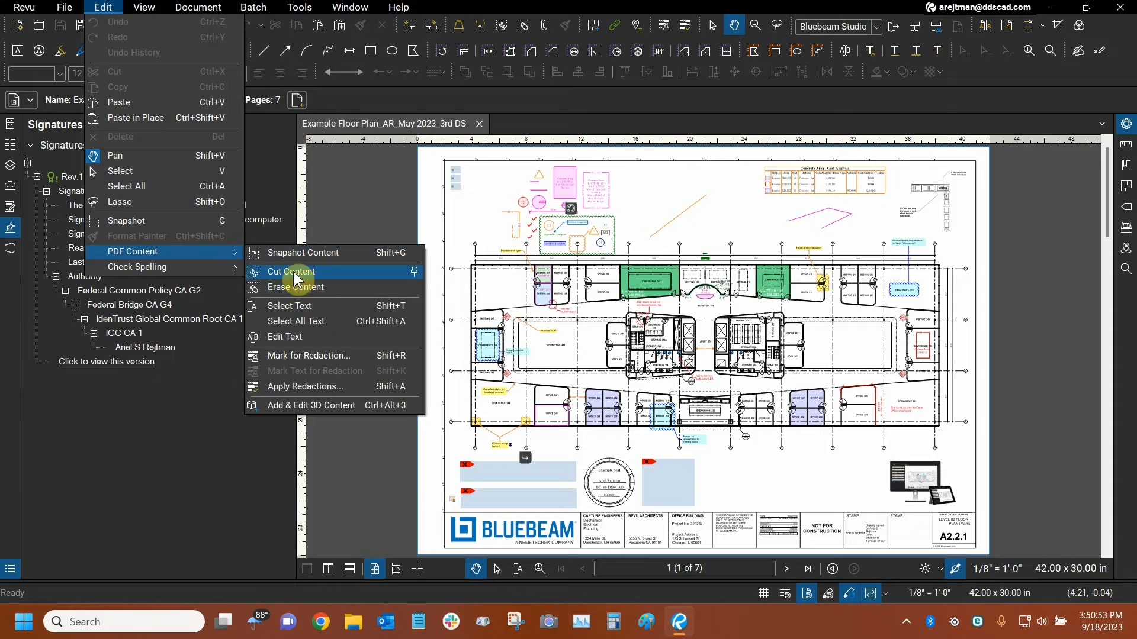
{"action": "left_click", "coordinate": [294, 276]}
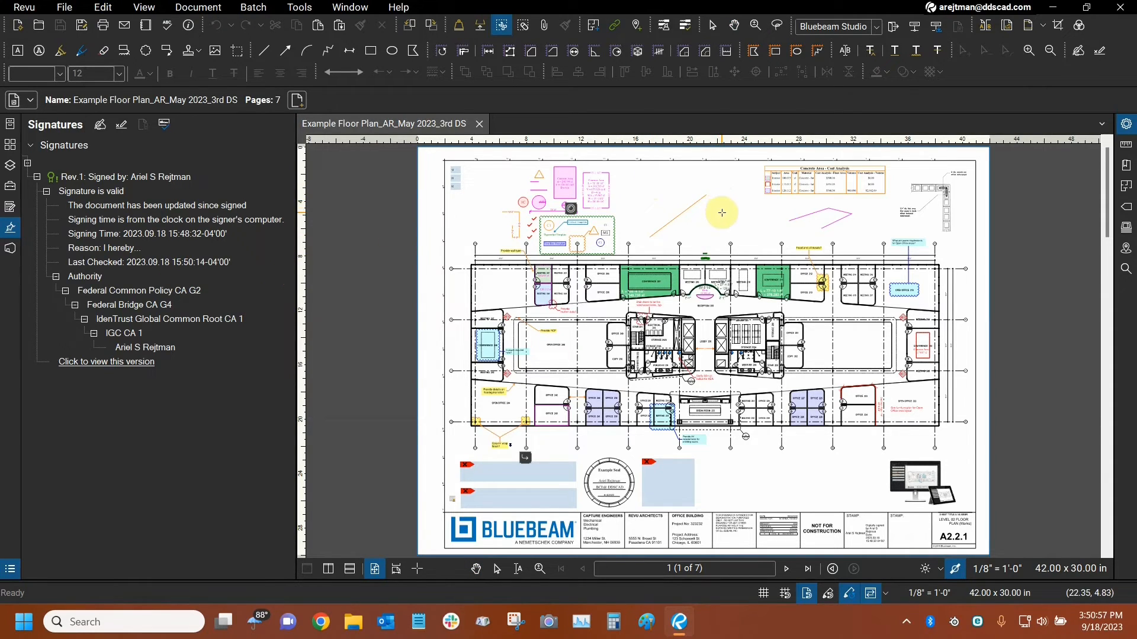
{"action": "left_click_drag", "start_coordinate": [713, 224], "coordinate": [747, 250]}
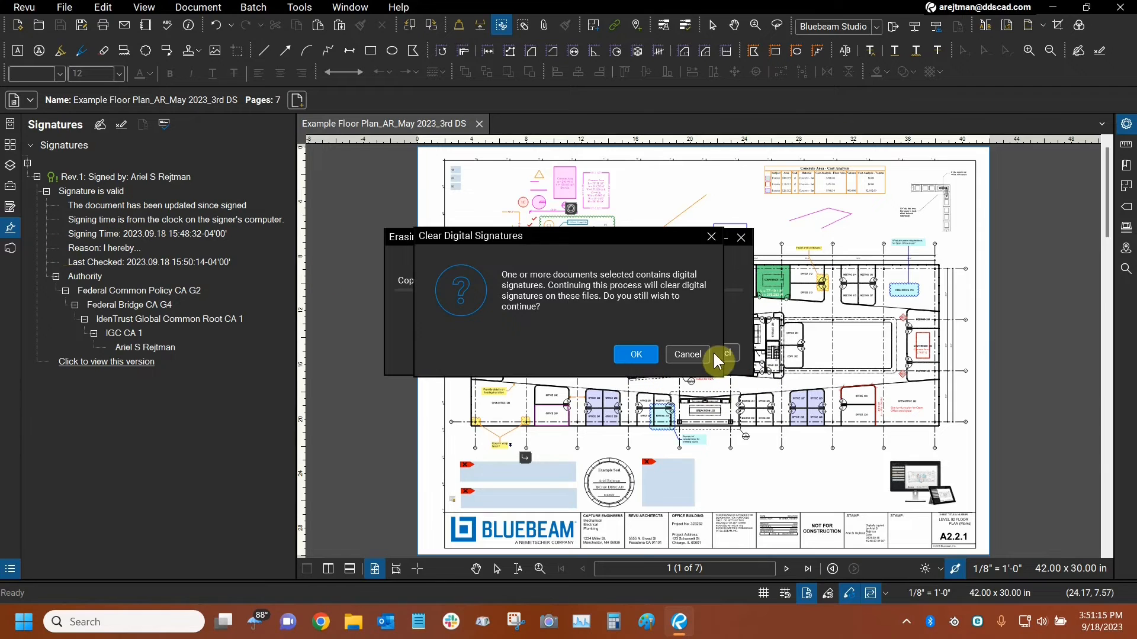
{"action": "left_click", "coordinate": [687, 358]}
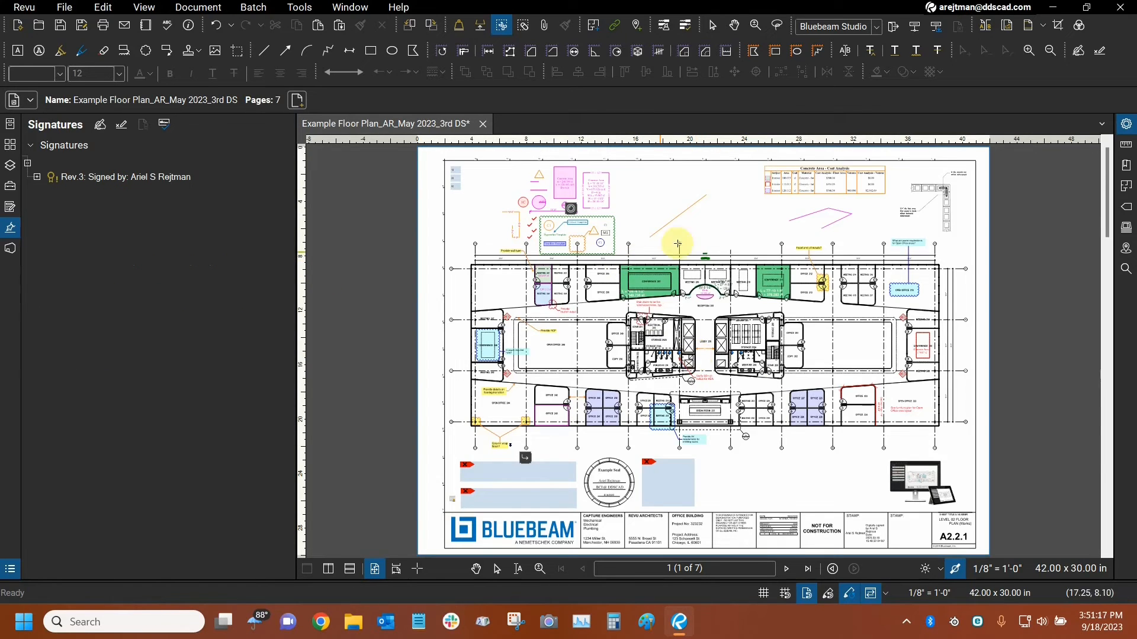
Validate the signatures of the edited document and examine the details listed under the signature.
{"action": "left_click", "coordinate": [164, 124]}
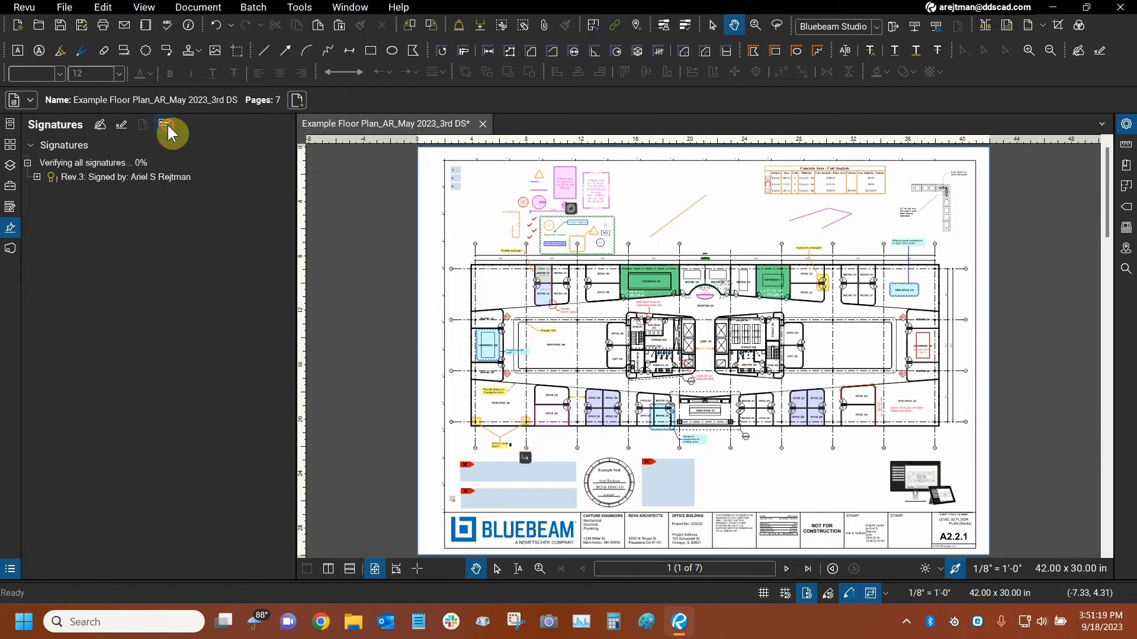
{"action": "left_click", "coordinate": [37, 177]}
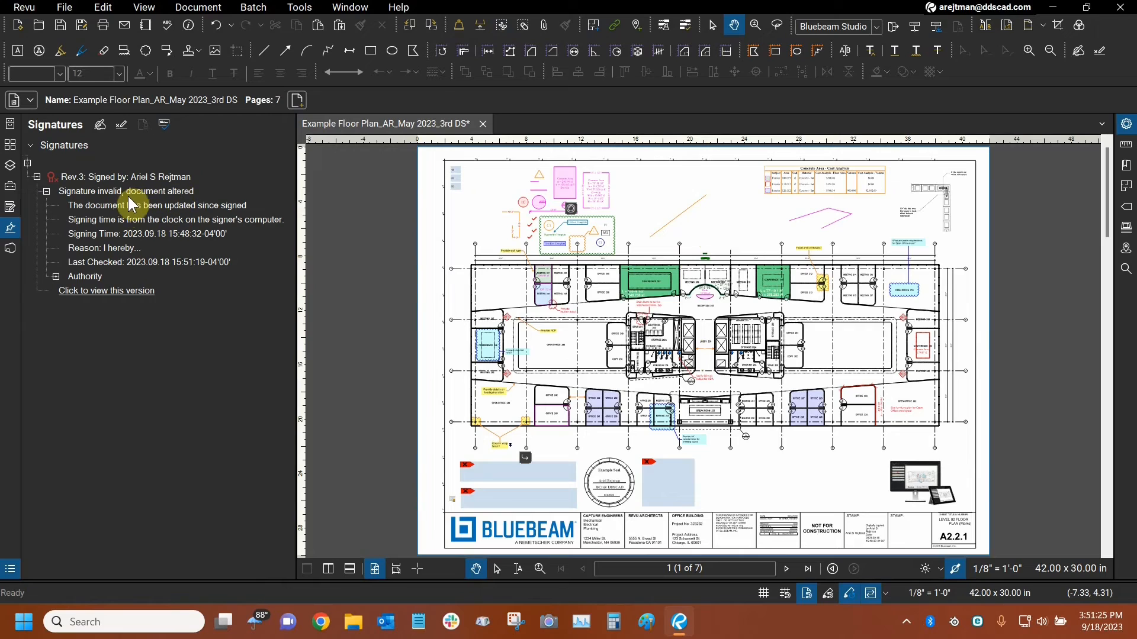
{"action": "left_click", "coordinate": [103, 7]}
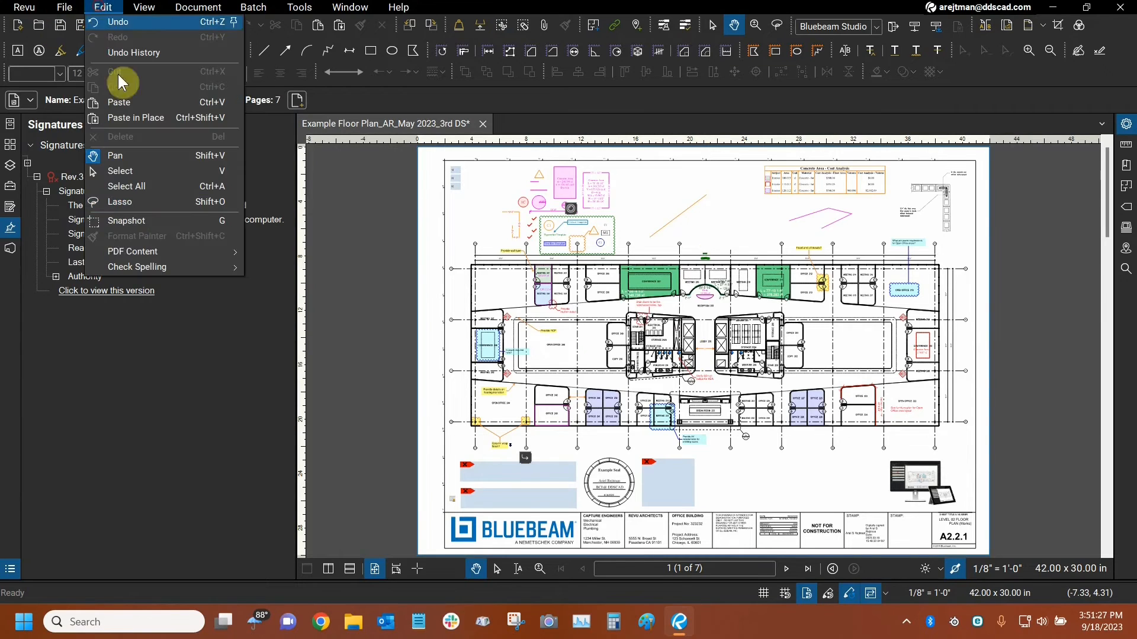
{"action": "mouse_move", "coordinate": [132, 254]}
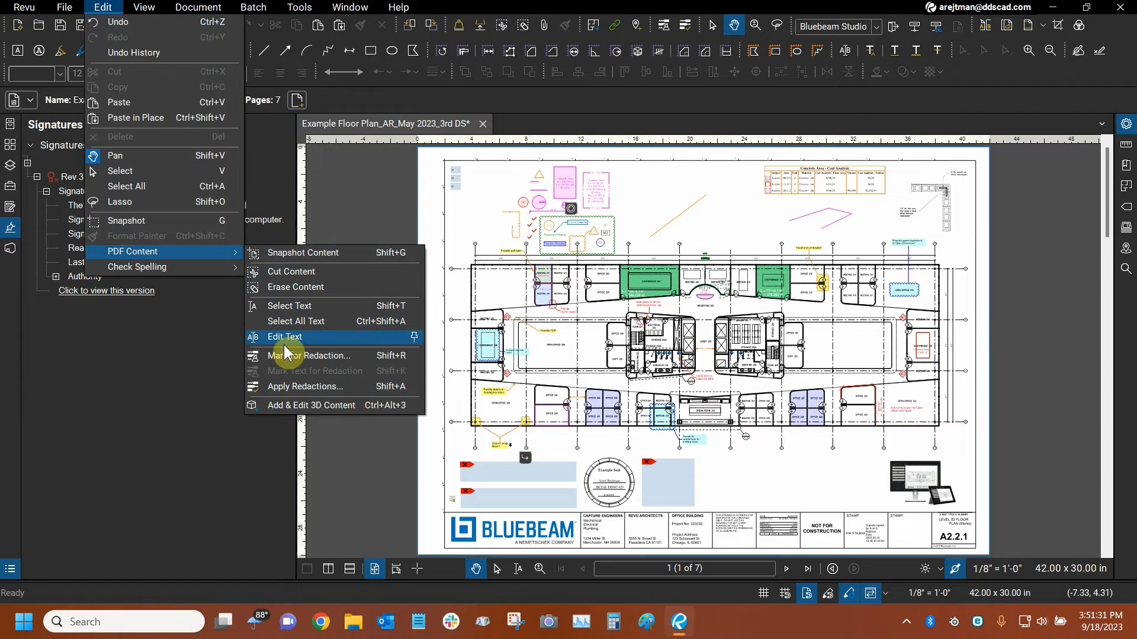
{"action": "left_click", "coordinate": [100, 8]}
{"action": "left_click", "coordinate": [105, 9]}
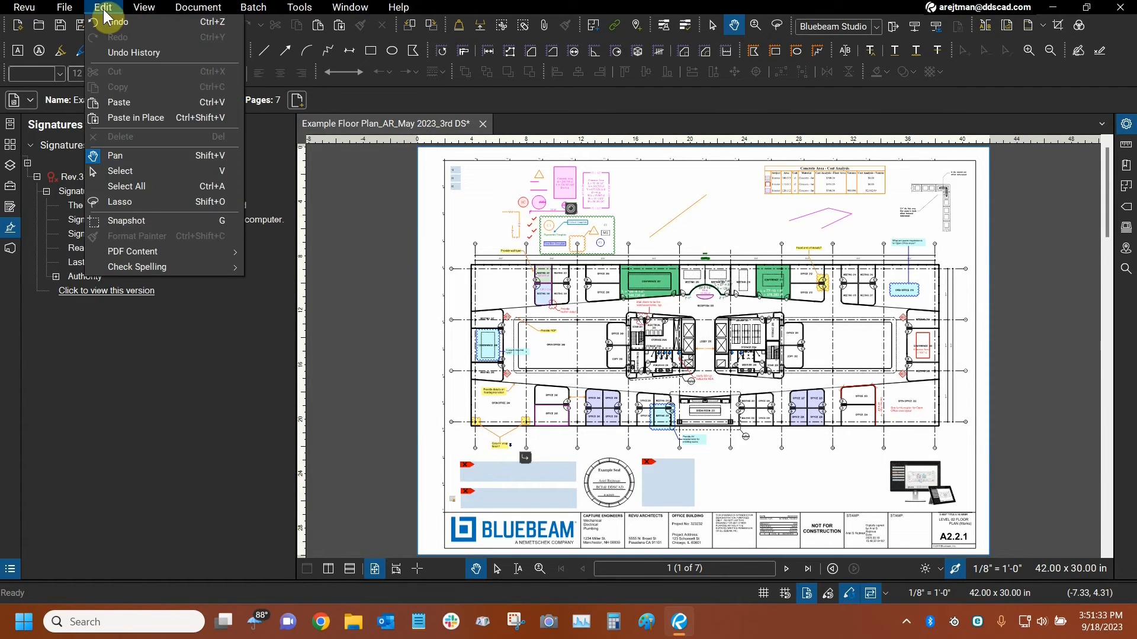
{"action": "left_click", "coordinate": [105, 9]}
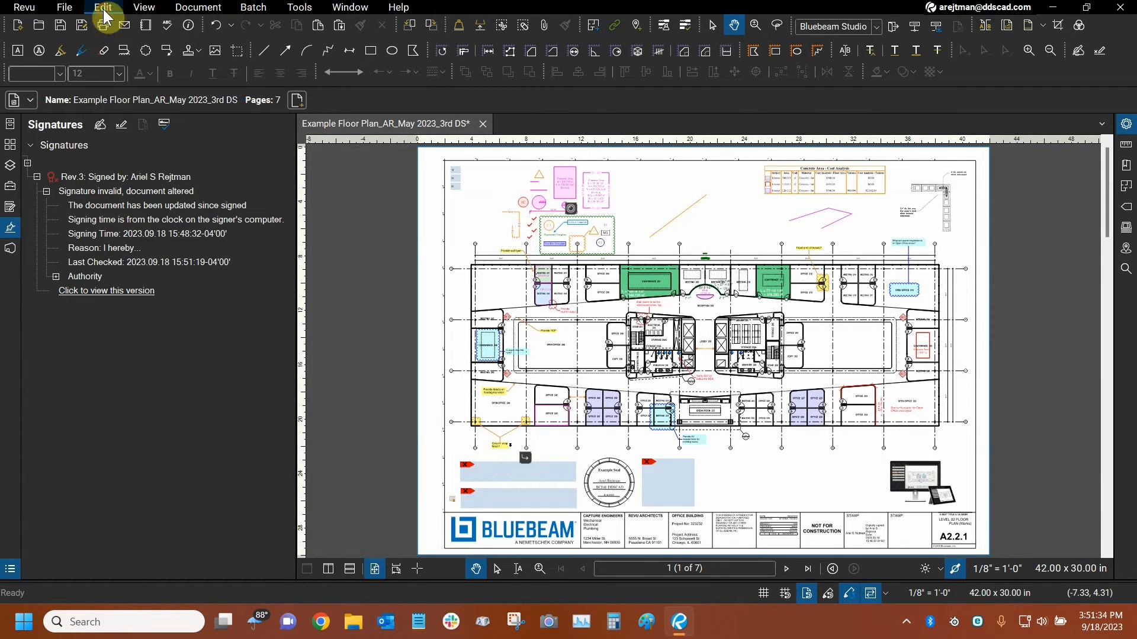
Inspect the signature's authority chain, and open the Rev.3 version of the document to examine its signature details.
{"action": "left_click", "coordinate": [56, 277]}
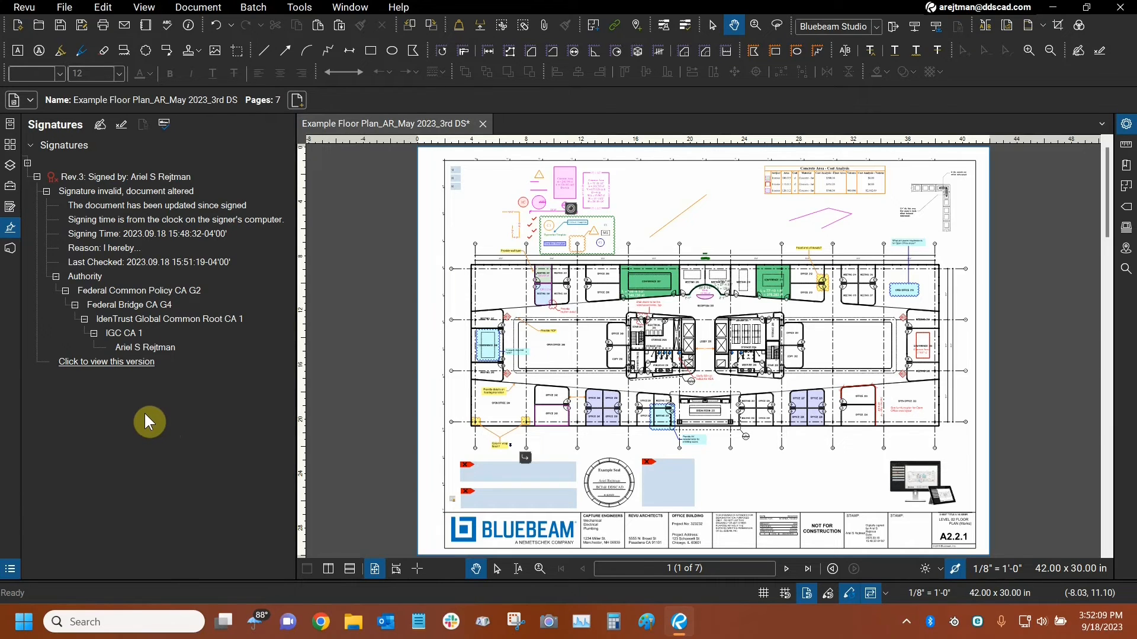
{"action": "left_click", "coordinate": [76, 364]}
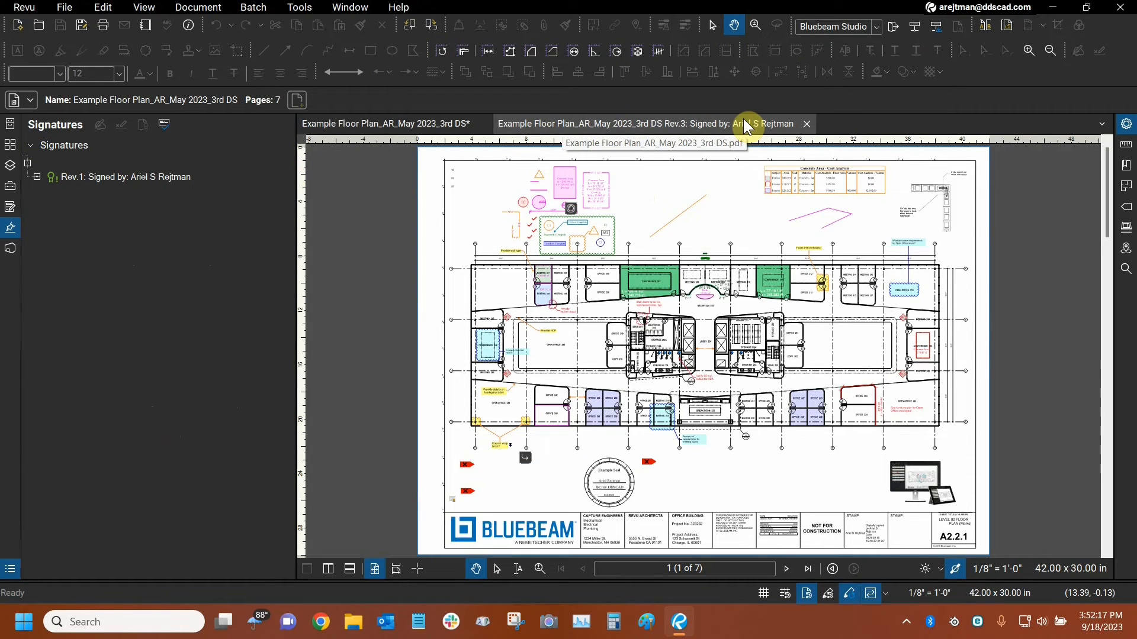
{"action": "left_click", "coordinate": [36, 177]}
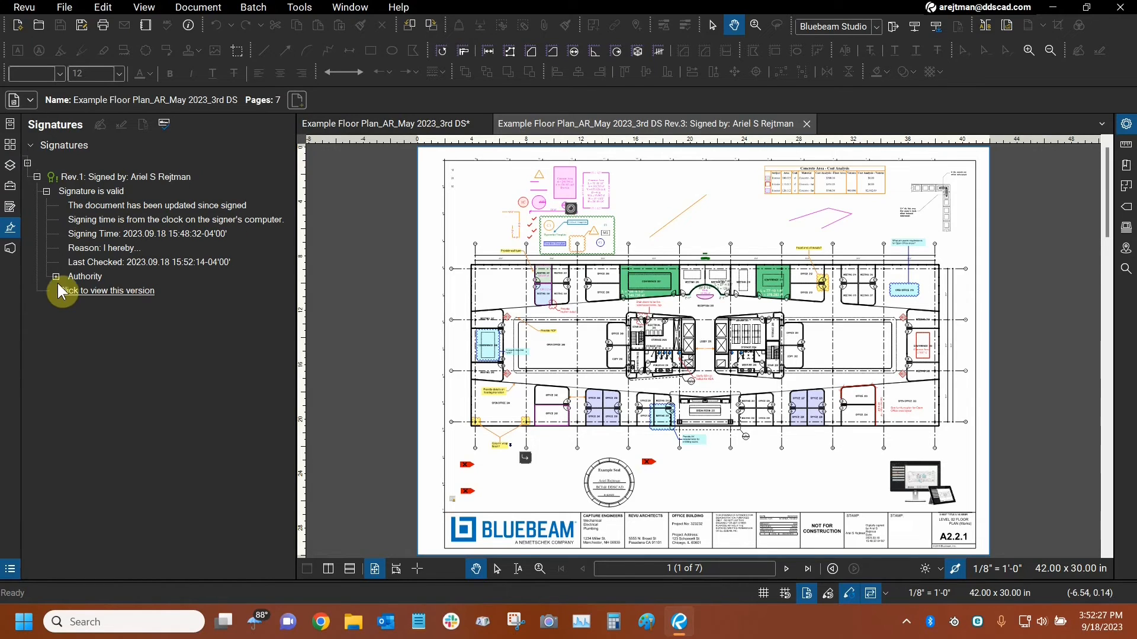
Check which PDF content editing commands are available in the opened Rev.3 version.
{"action": "left_click", "coordinate": [103, 8]}
{"action": "mouse_move", "coordinate": [115, 256]}
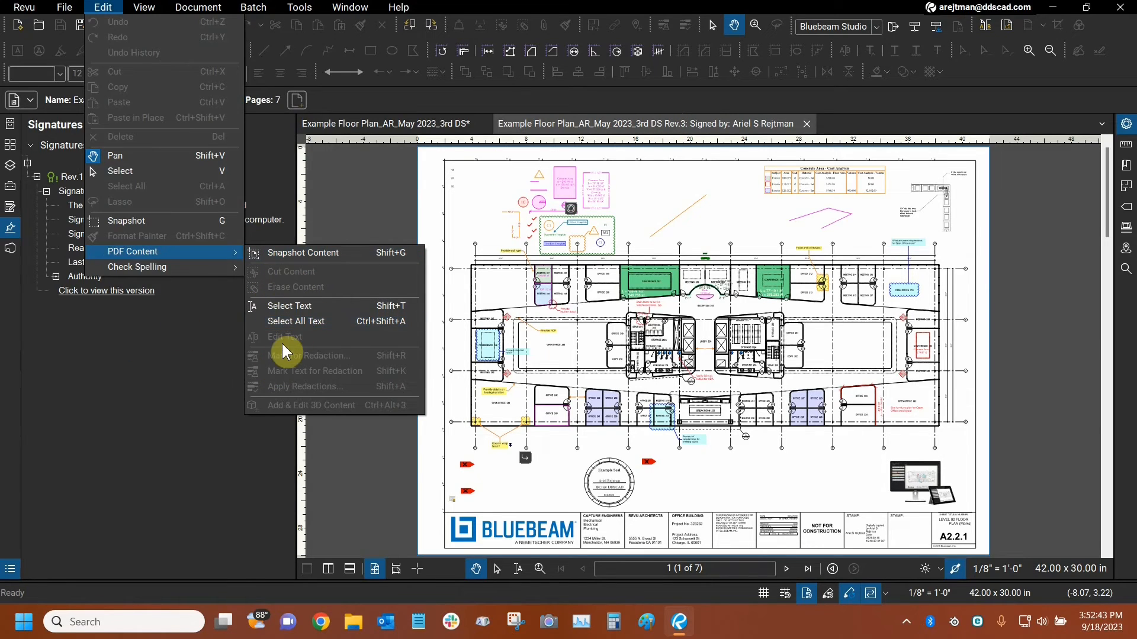
{"action": "left_click", "coordinate": [496, 185]}
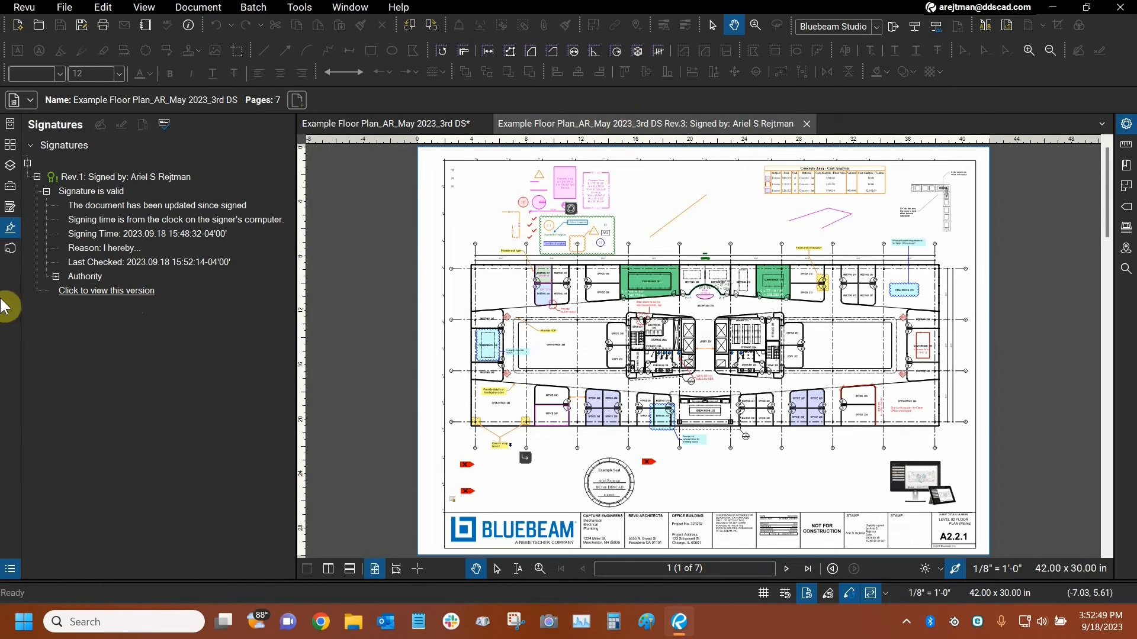
Open the Rev.1 version of the document and examine its signature details and authority chain.
{"action": "left_click", "coordinate": [79, 291]}
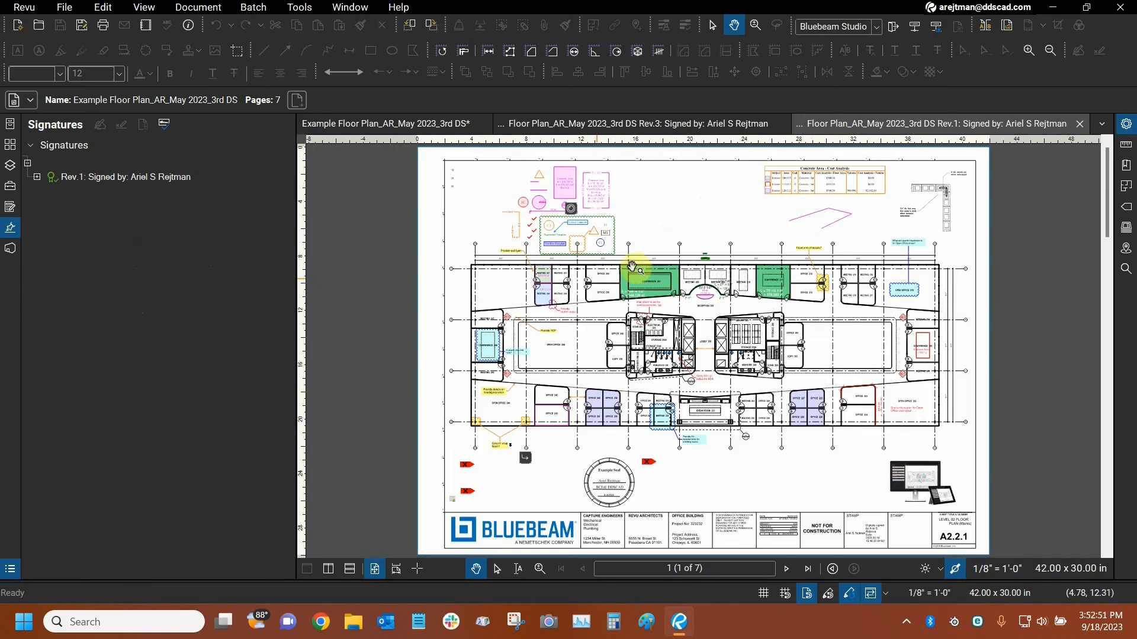
{"action": "left_click", "coordinate": [37, 178]}
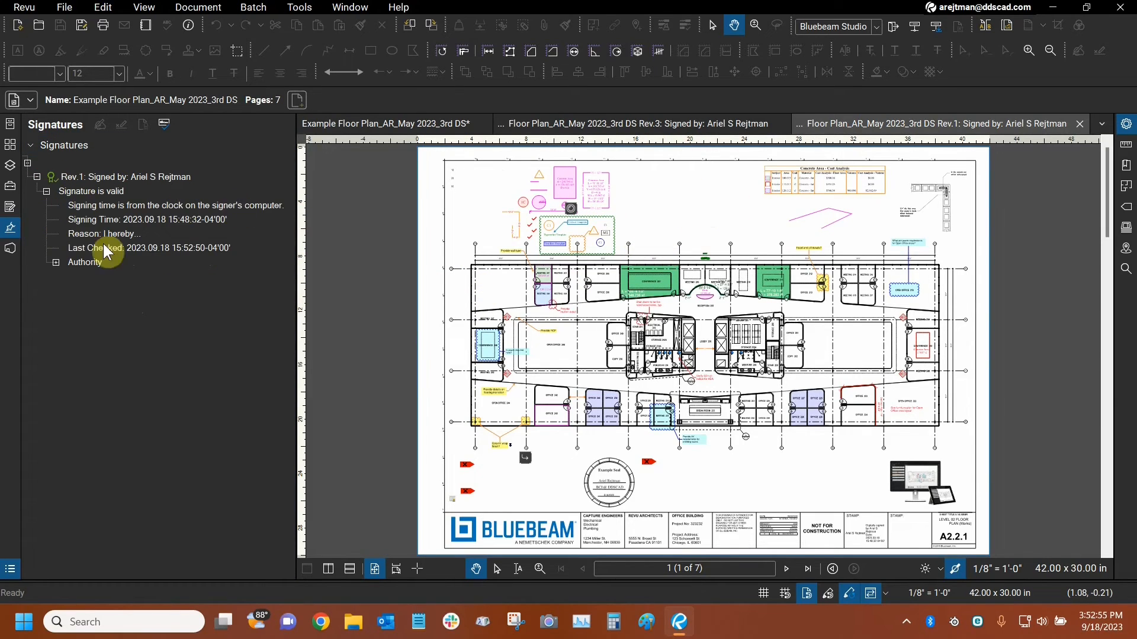
{"action": "left_click", "coordinate": [56, 262]}
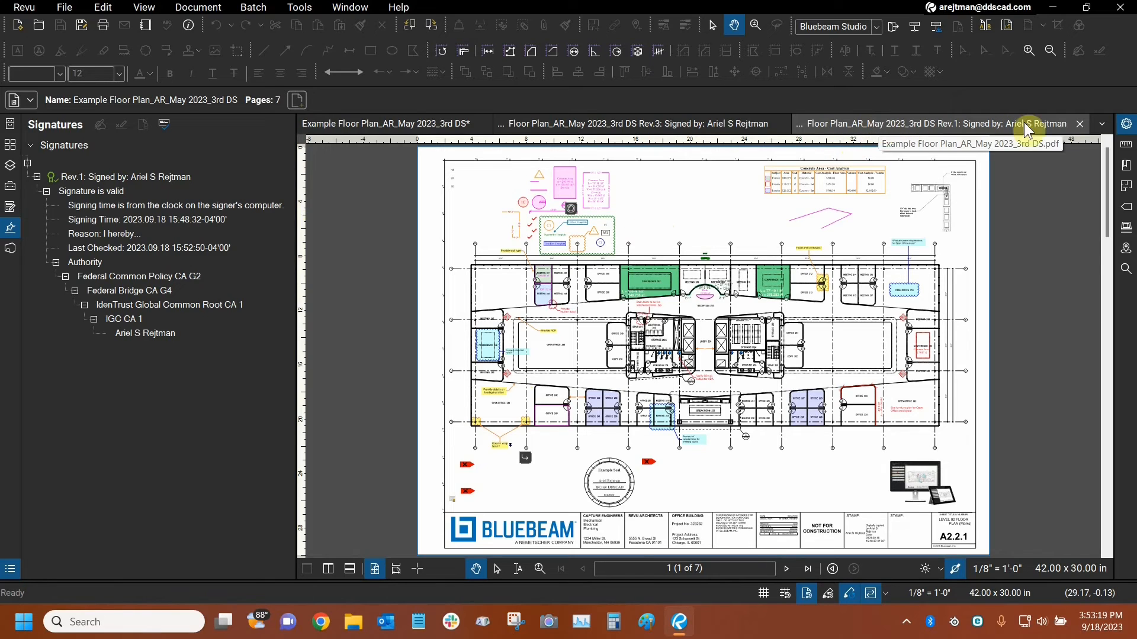
Close the Rev.1 and Rev.3 versions and hide the signature list.
{"action": "left_click", "coordinate": [1081, 125]}
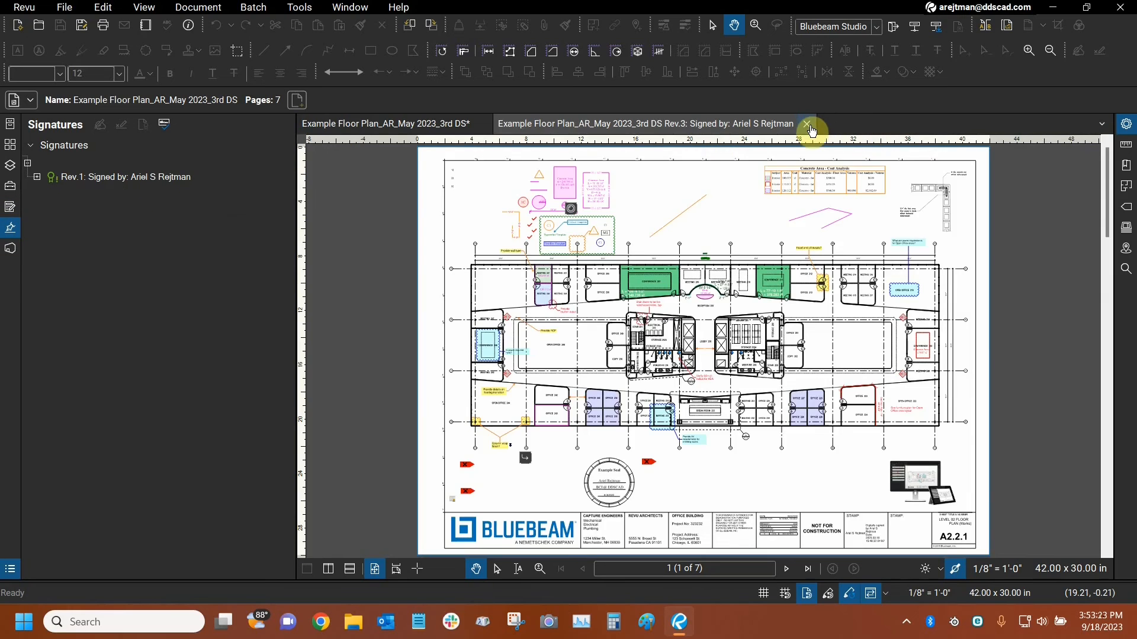
{"action": "left_click", "coordinate": [807, 123]}
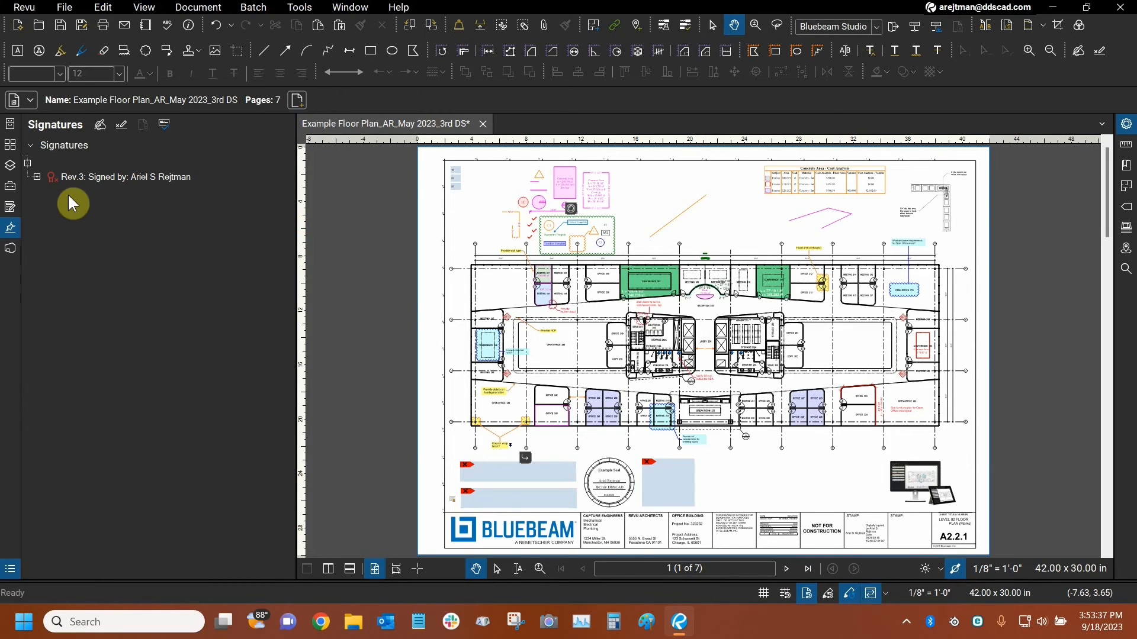
{"action": "left_click", "coordinate": [13, 232]}
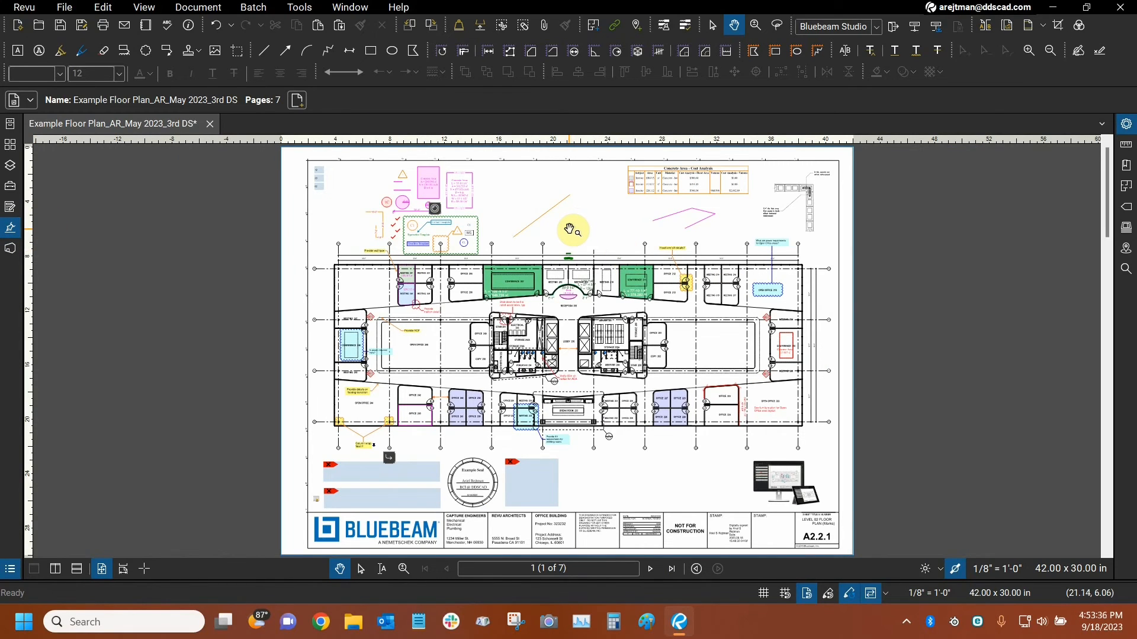
View the certificate properties of the digital signature in the title block's first stamp area, and close the certificate.
{"action": "left_click_drag", "start_coordinate": [683, 462], "coordinate": [576, 292]}
{"action": "scroll", "coordinate": [644, 367], "scroll_direction": "up", "scroll_amount": 3}
{"action": "scroll", "coordinate": [646, 369], "scroll_direction": "up", "scroll_amount": 5}
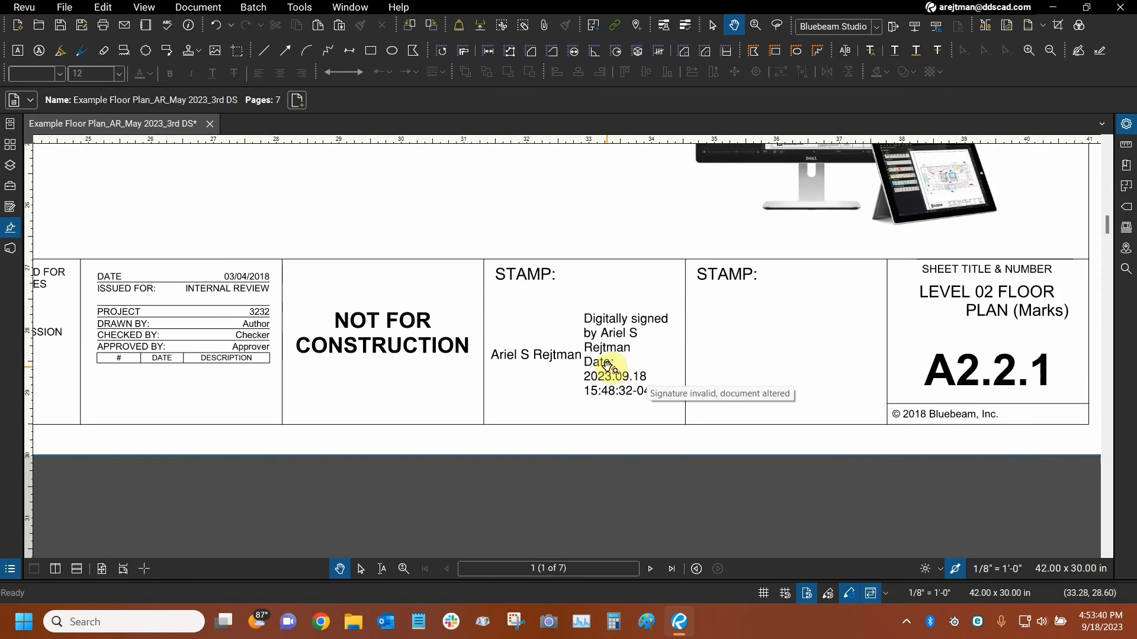
{"action": "right_click", "coordinate": [592, 338]}
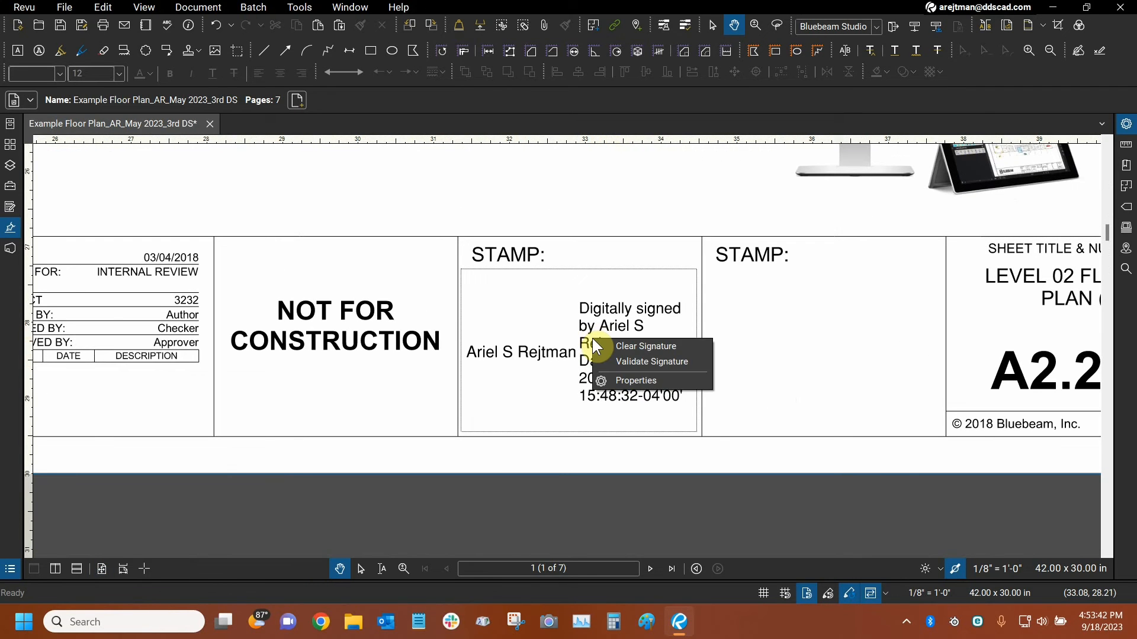
{"action": "left_click", "coordinate": [624, 380]}
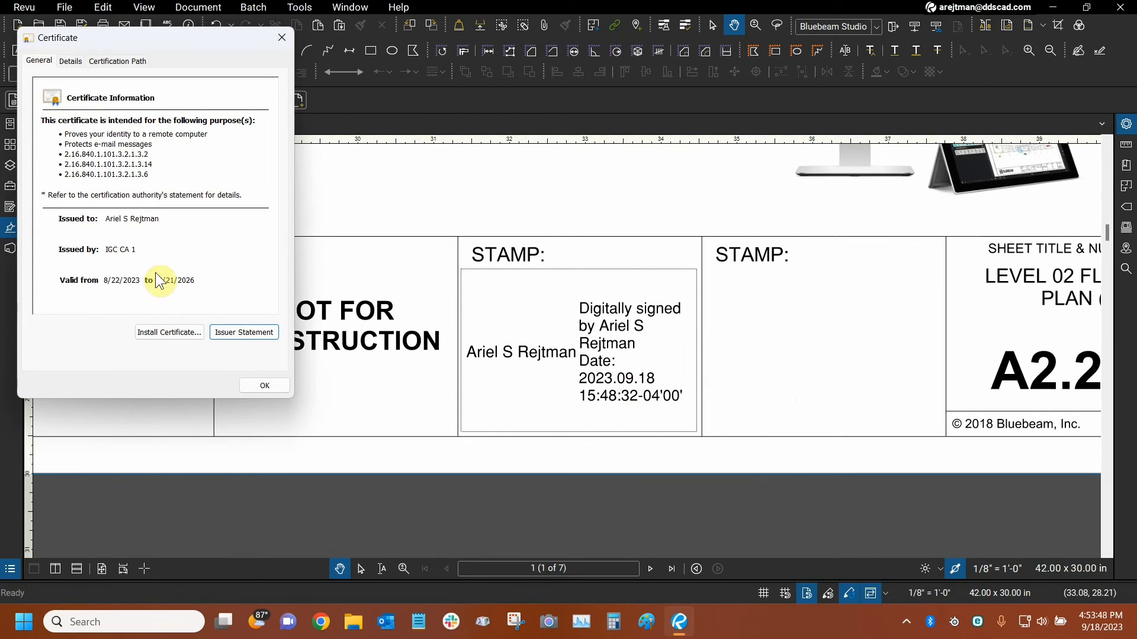
{"action": "left_click", "coordinate": [287, 37]}
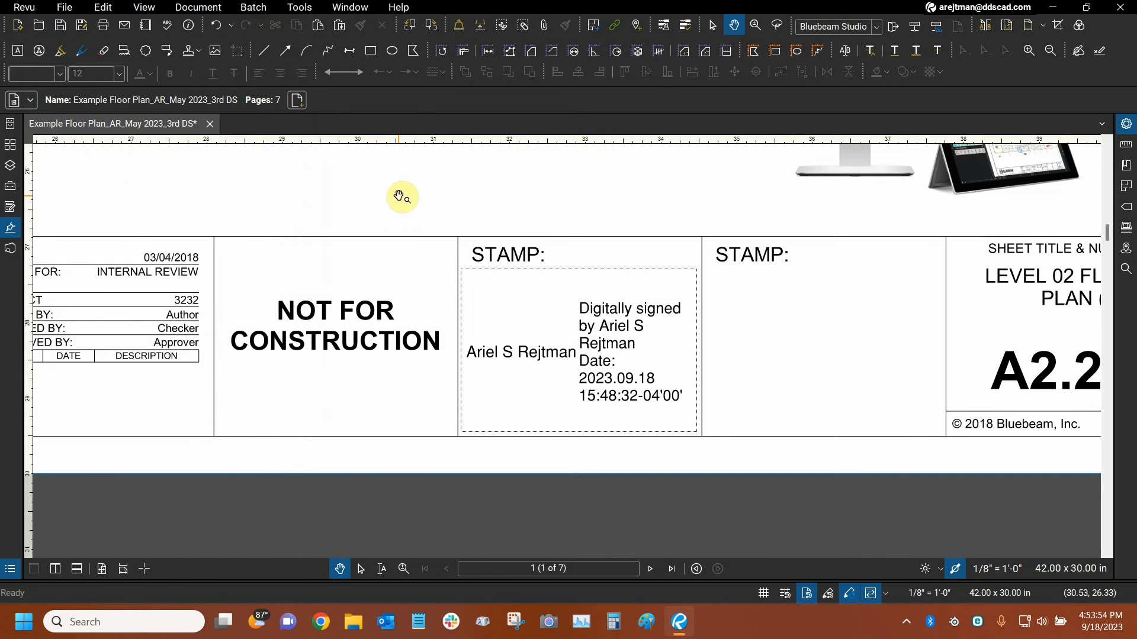
Review the document's security permissions, and close the document properties without changing them.
{"action": "left_click", "coordinate": [189, 8]}
{"action": "left_click", "coordinate": [208, 212]}
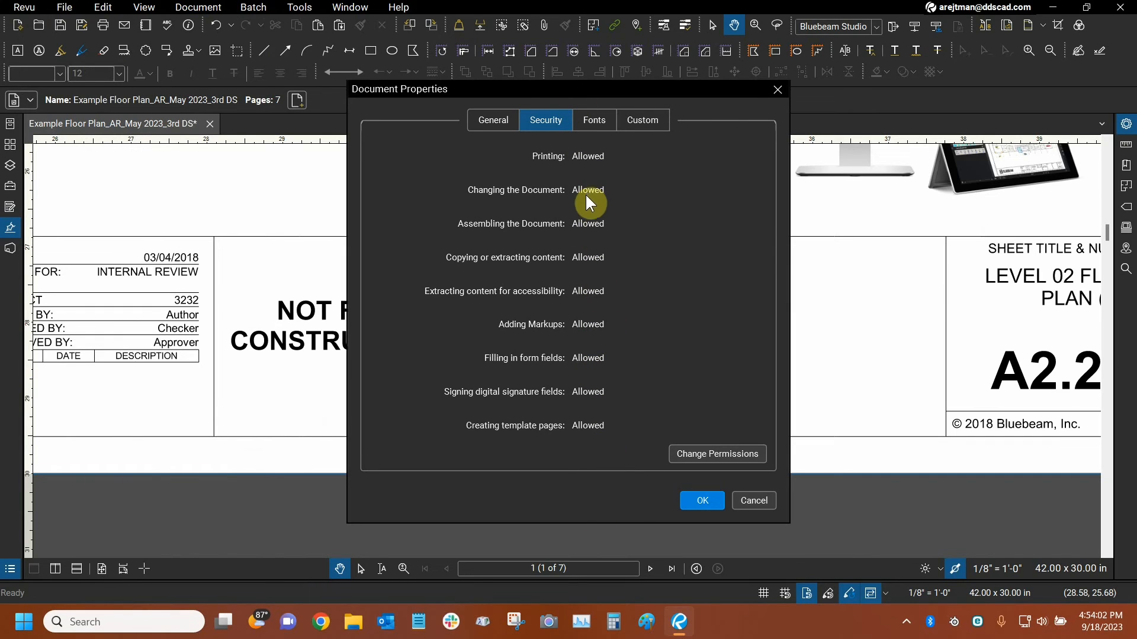
{"action": "left_click", "coordinate": [754, 502]}
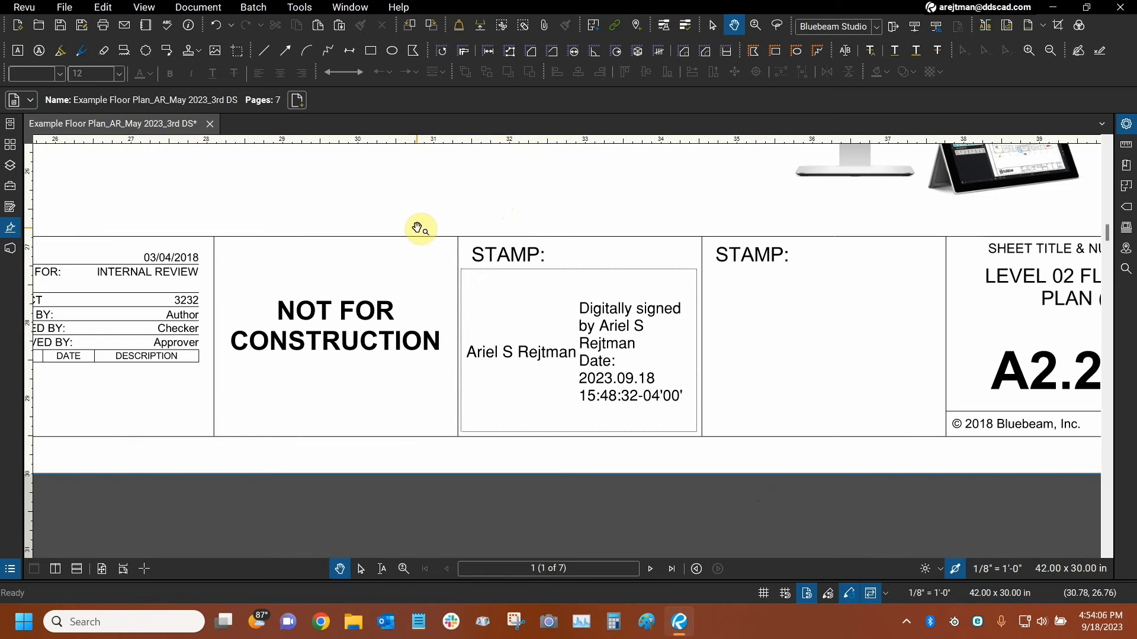
Open the Rev.3 signed version from the signature list and check which document commands, including Security, are available.
{"action": "left_click", "coordinate": [10, 233]}
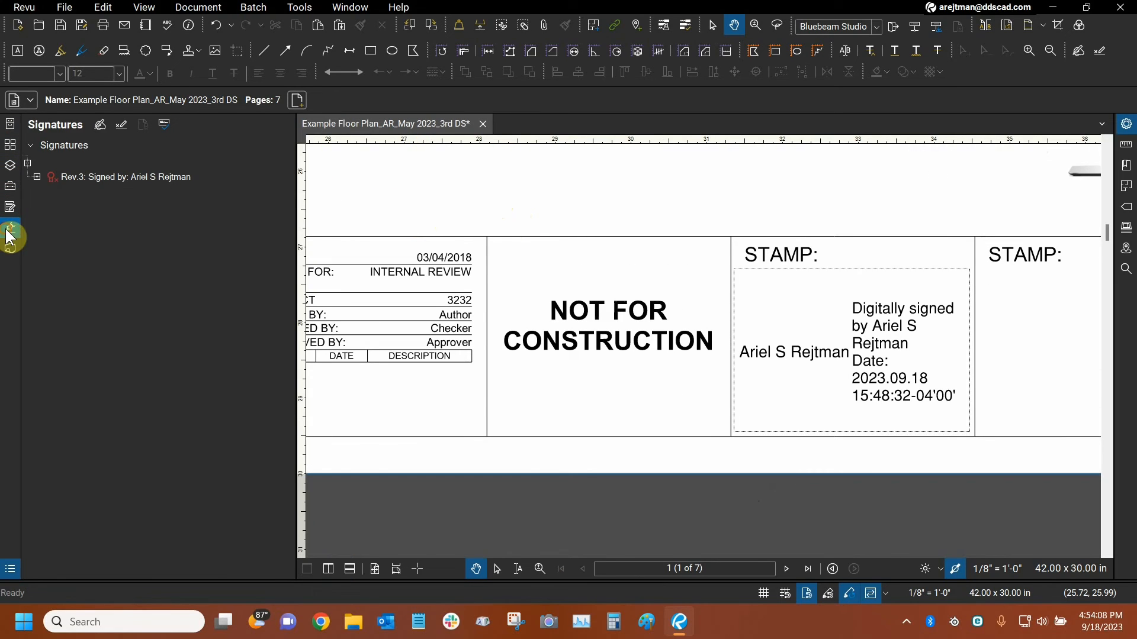
{"action": "left_click", "coordinate": [36, 176]}
{"action": "left_click", "coordinate": [55, 278]}
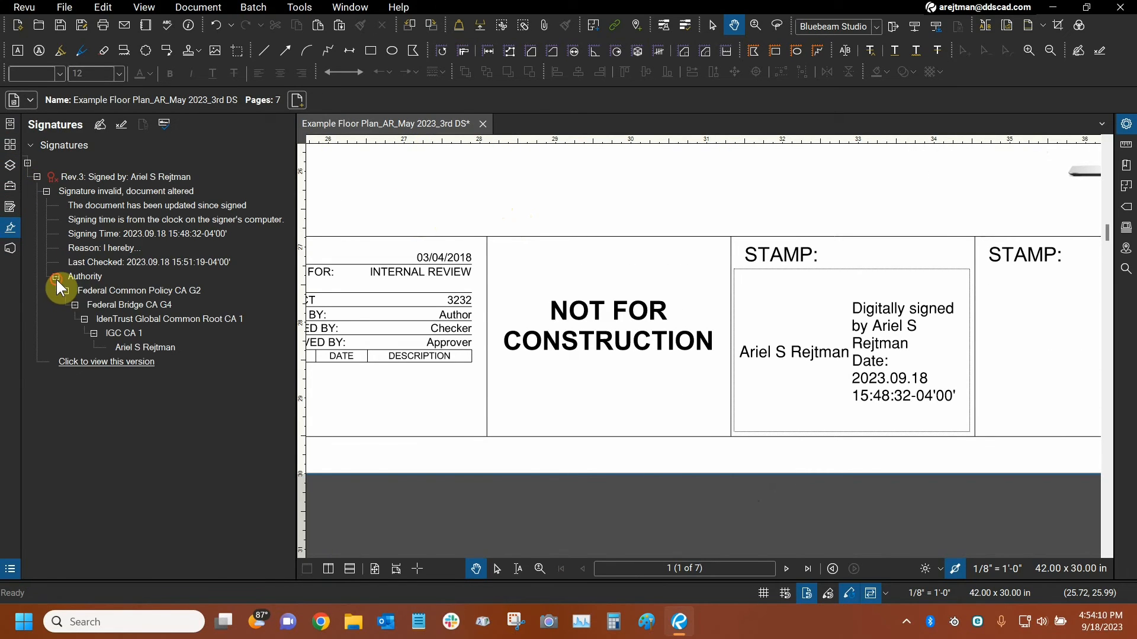
{"action": "left_click", "coordinate": [85, 359]}
{"action": "left_click", "coordinate": [201, 7]}
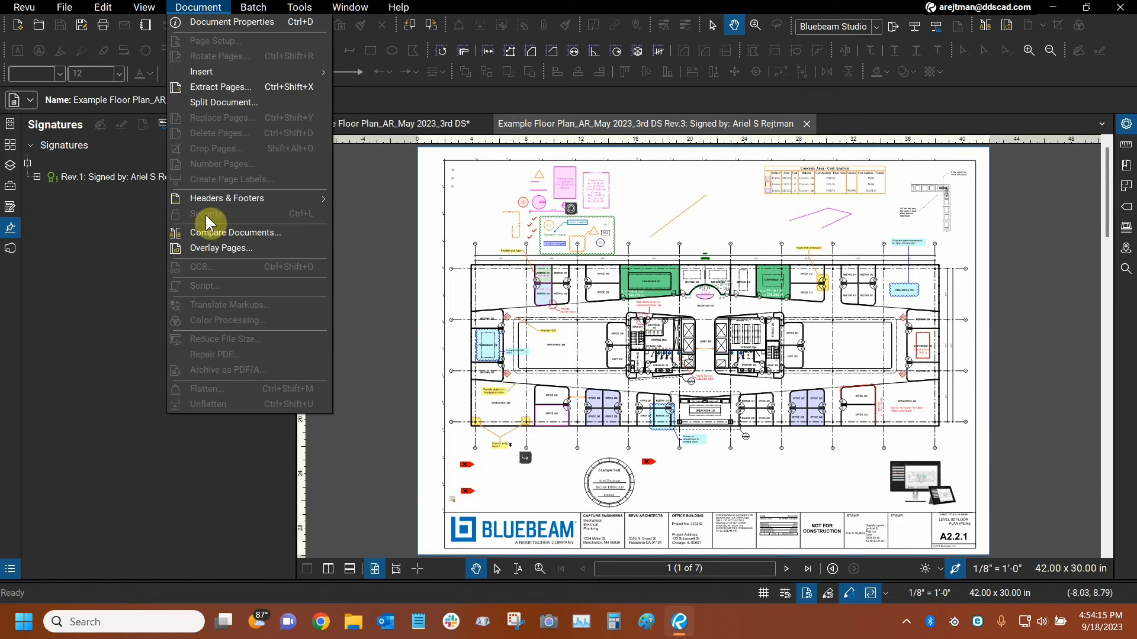
{"action": "left_click", "coordinate": [123, 256]}
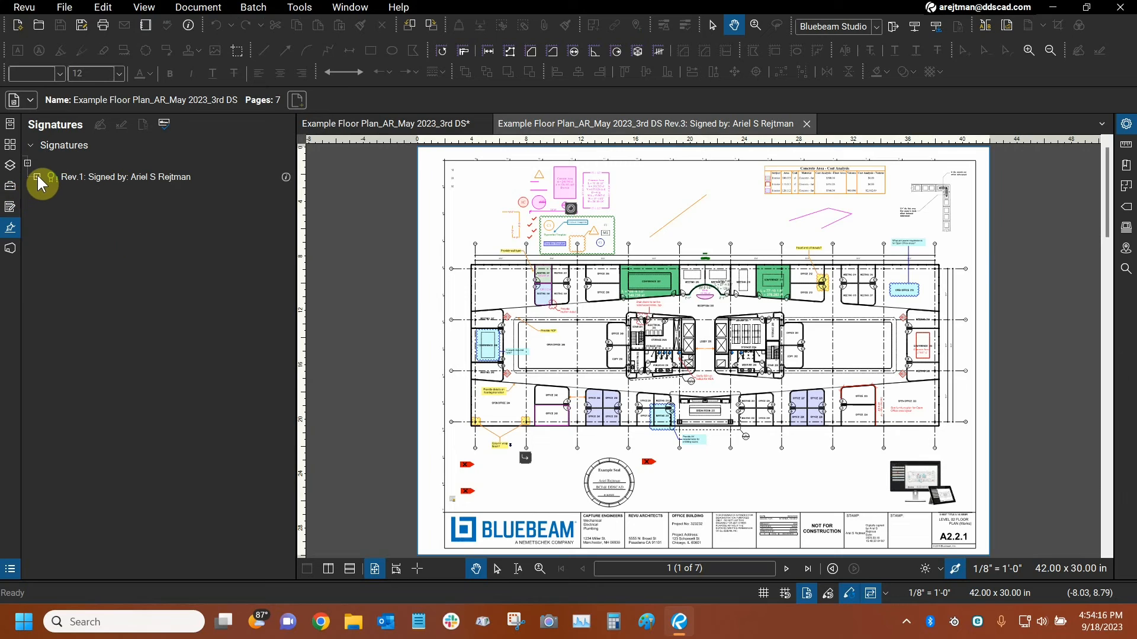
Check the document commands available in the Rev.1 signed version, and close both the Rev.1 and Rev.3 versions.
{"action": "left_click", "coordinate": [37, 177]}
{"action": "left_click", "coordinate": [82, 292]}
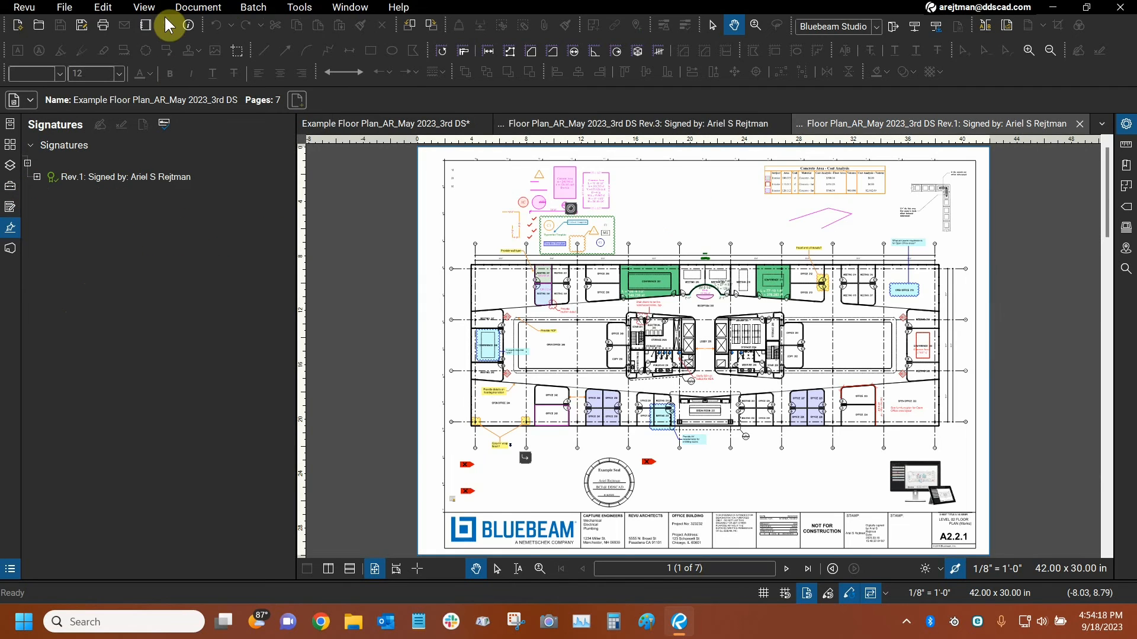
{"action": "left_click", "coordinate": [200, 8]}
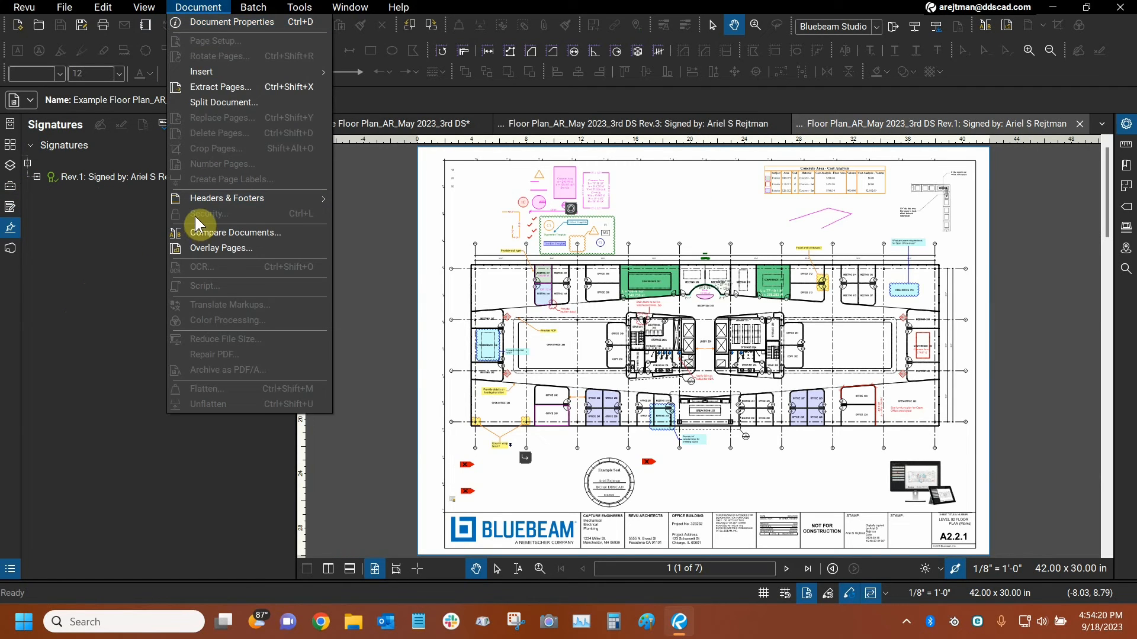
{"action": "left_click", "coordinate": [101, 267]}
{"action": "left_click", "coordinate": [1080, 123]}
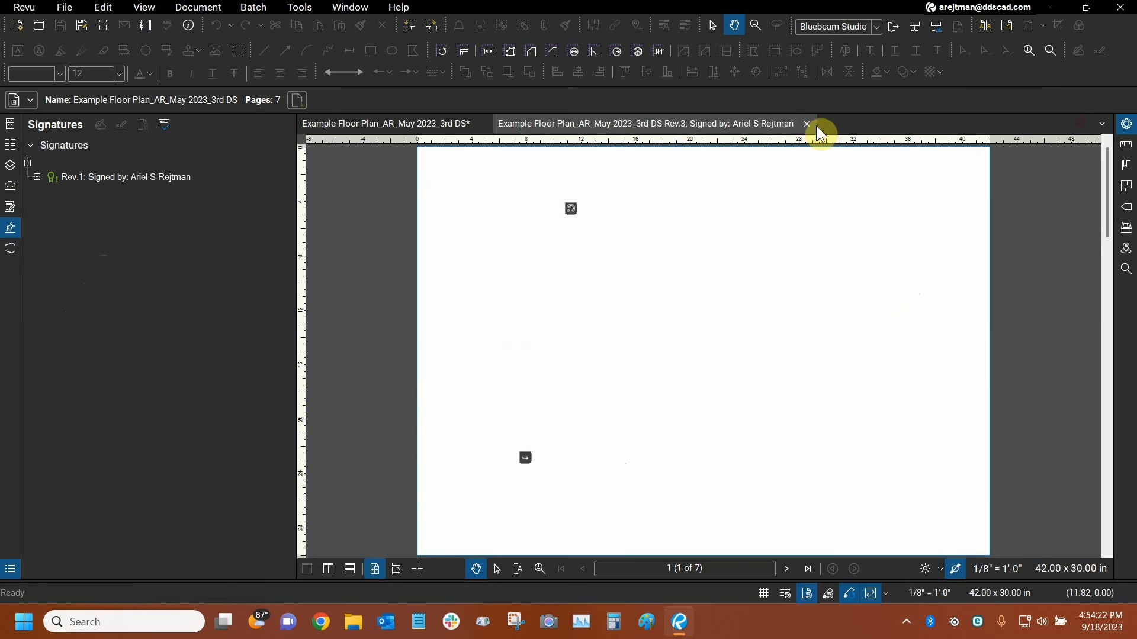
{"action": "left_click", "coordinate": [807, 124]}
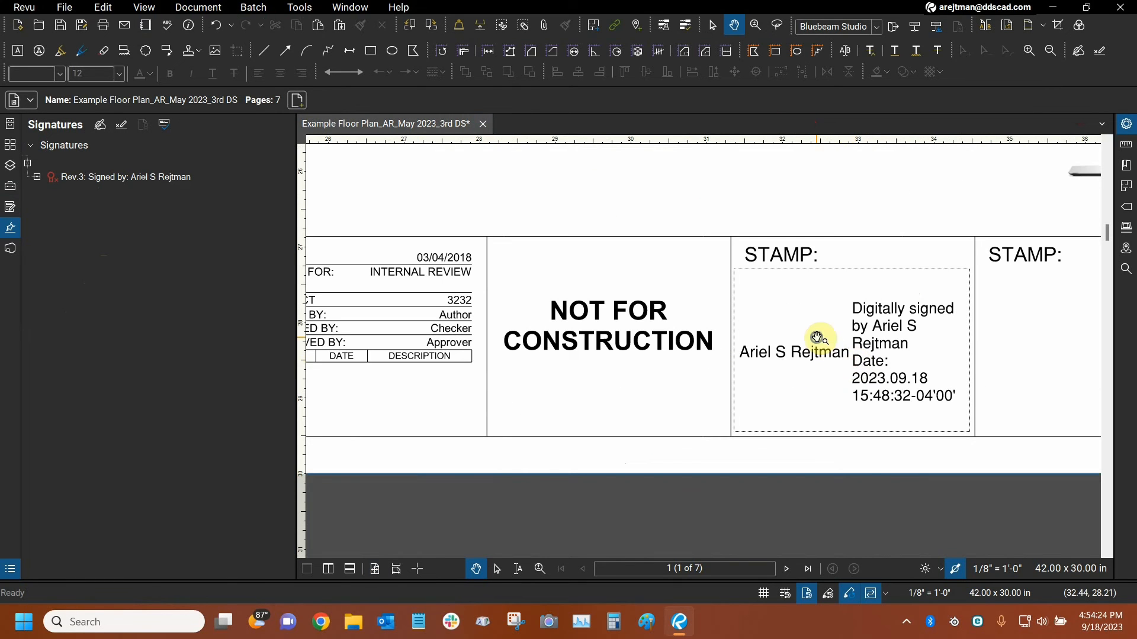
Clear the digital signature from the title block's first stamp field.
{"action": "right_click", "coordinate": [817, 337]}
{"action": "left_click", "coordinate": [841, 346]}
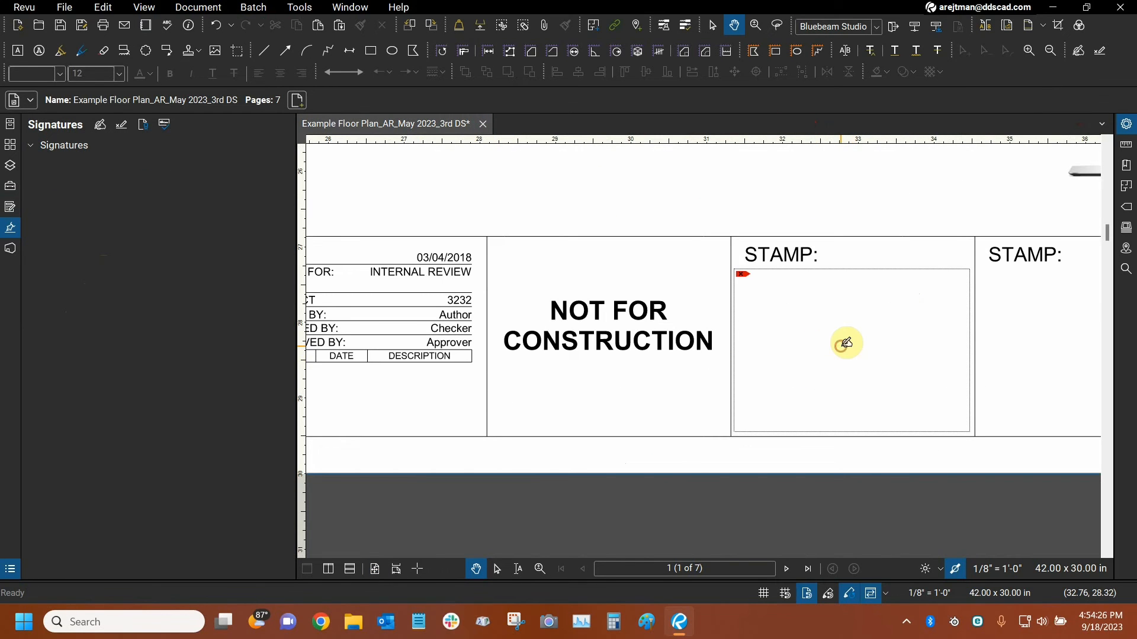
{"action": "left_click", "coordinate": [609, 208]}
{"action": "key", "text": "ctrl+9"}
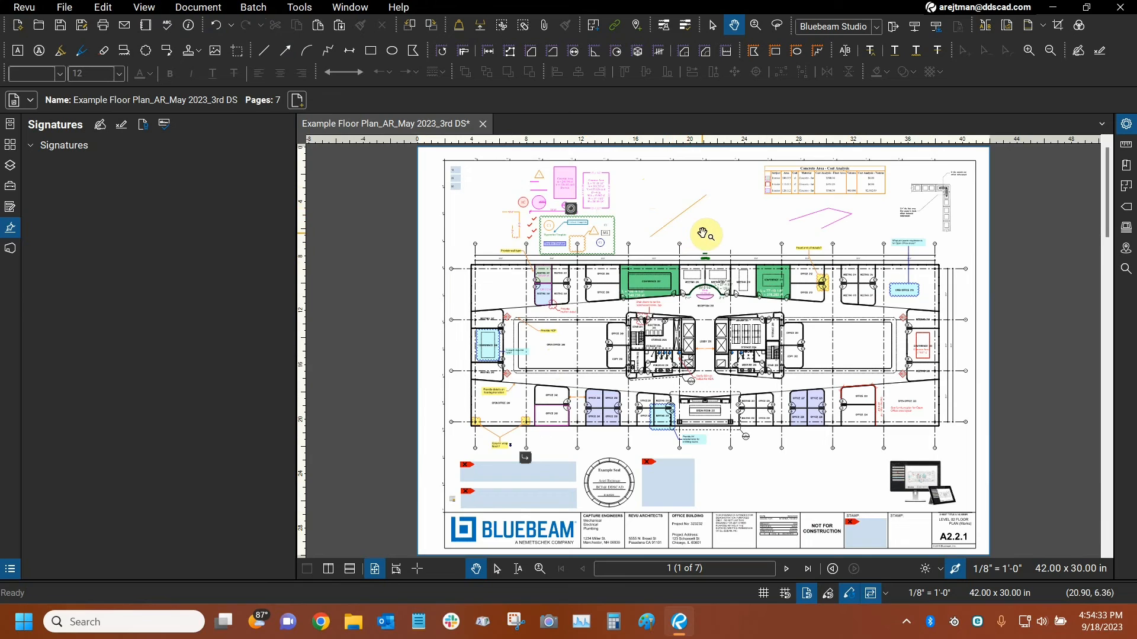
Review the options for certifying the document without a signature field, and cancel the certification.
{"action": "left_click", "coordinate": [11, 237]}
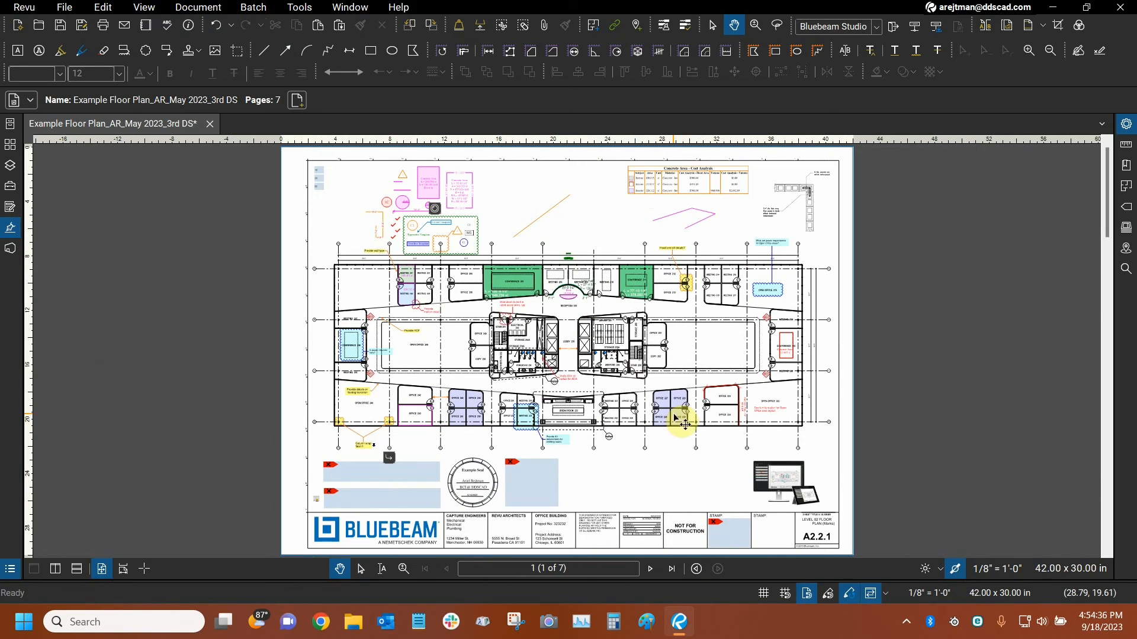
{"action": "left_click_drag", "start_coordinate": [674, 472], "coordinate": [573, 324]}
{"action": "scroll", "coordinate": [651, 414], "scroll_direction": "up", "scroll_amount": 7}
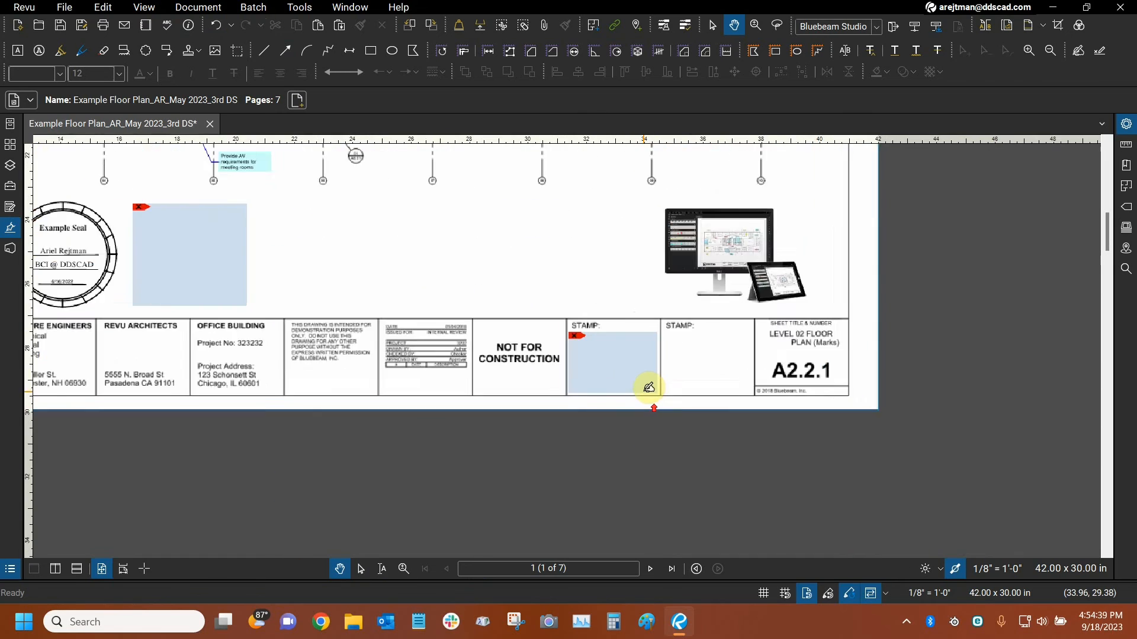
{"action": "left_click", "coordinate": [10, 228]}
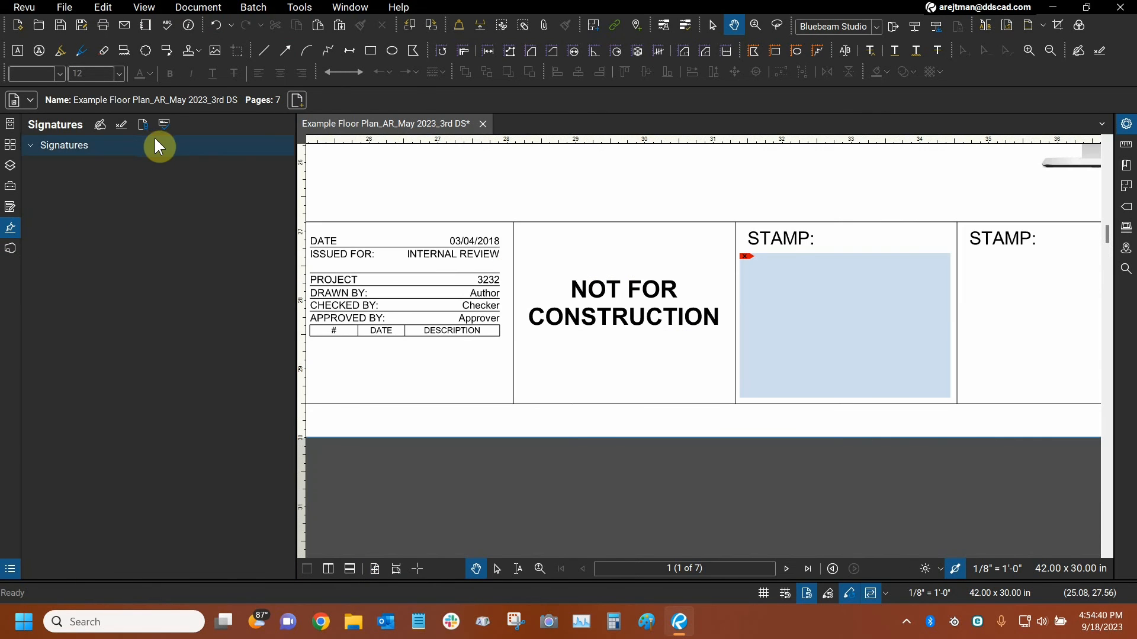
{"action": "left_click", "coordinate": [144, 125]}
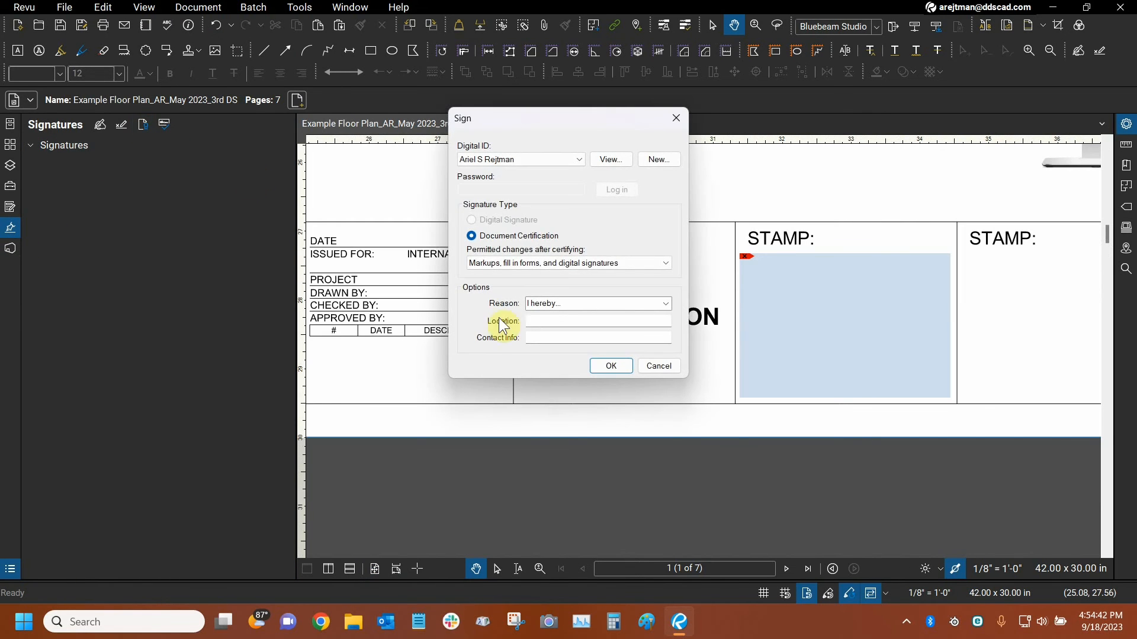
{"action": "left_click", "coordinate": [657, 367]}
Set the title block's first stamp field to sign as Document Certification, permitting only "Fill in forms and digital signatures".
{"action": "left_click_drag", "start_coordinate": [787, 190], "coordinate": [488, 190]}
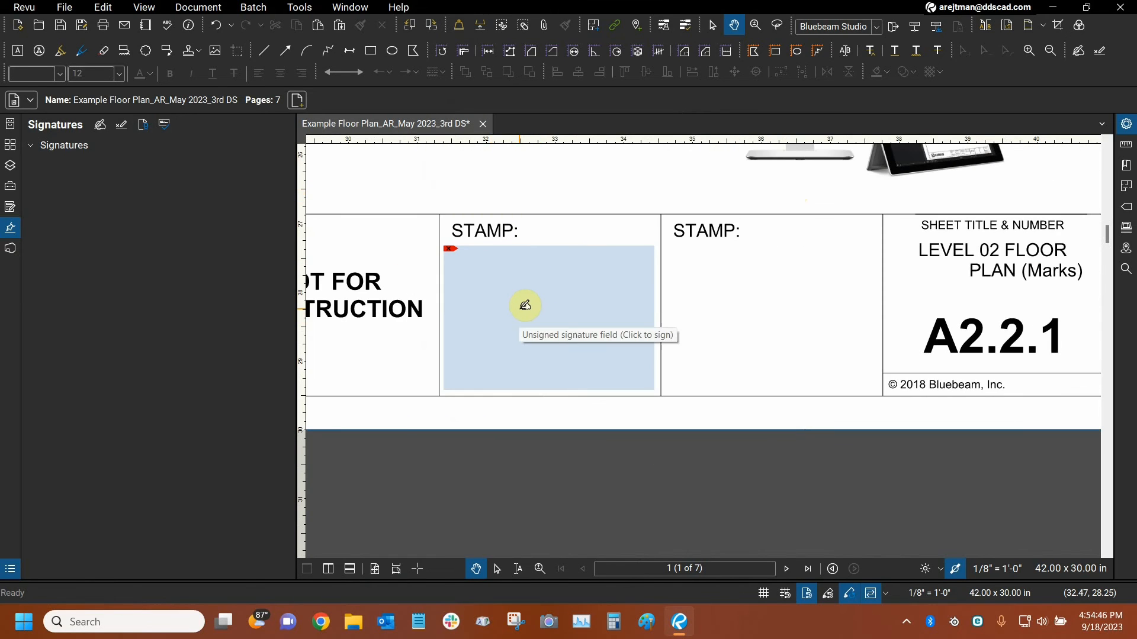
{"action": "left_click", "coordinate": [526, 305]}
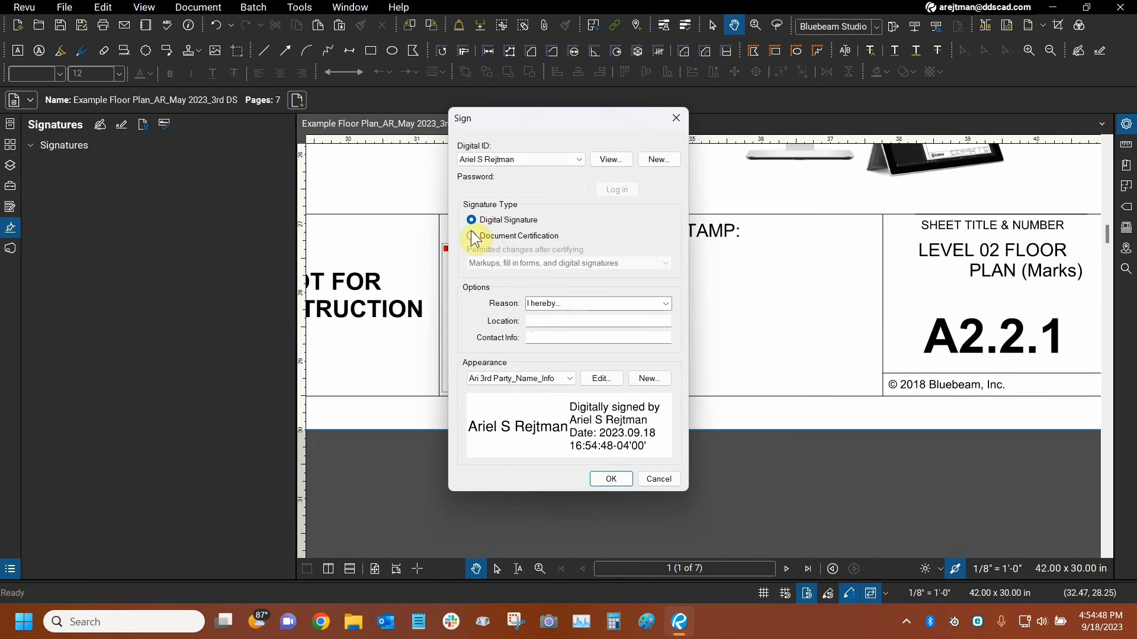
{"action": "left_click", "coordinate": [473, 237]}
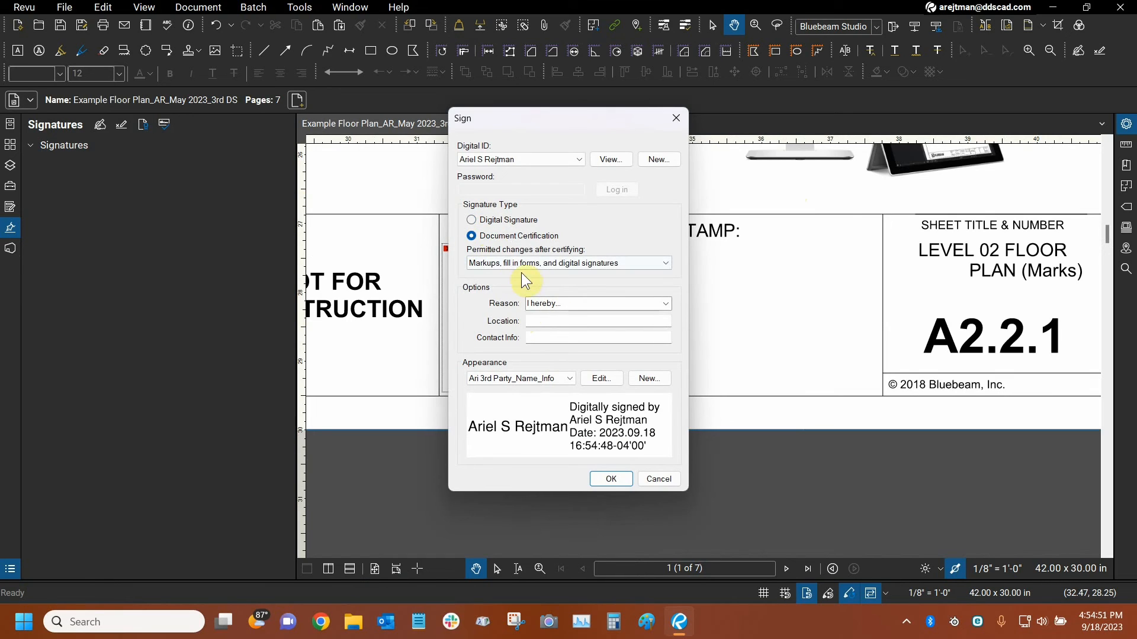
{"action": "left_click", "coordinate": [503, 267]}
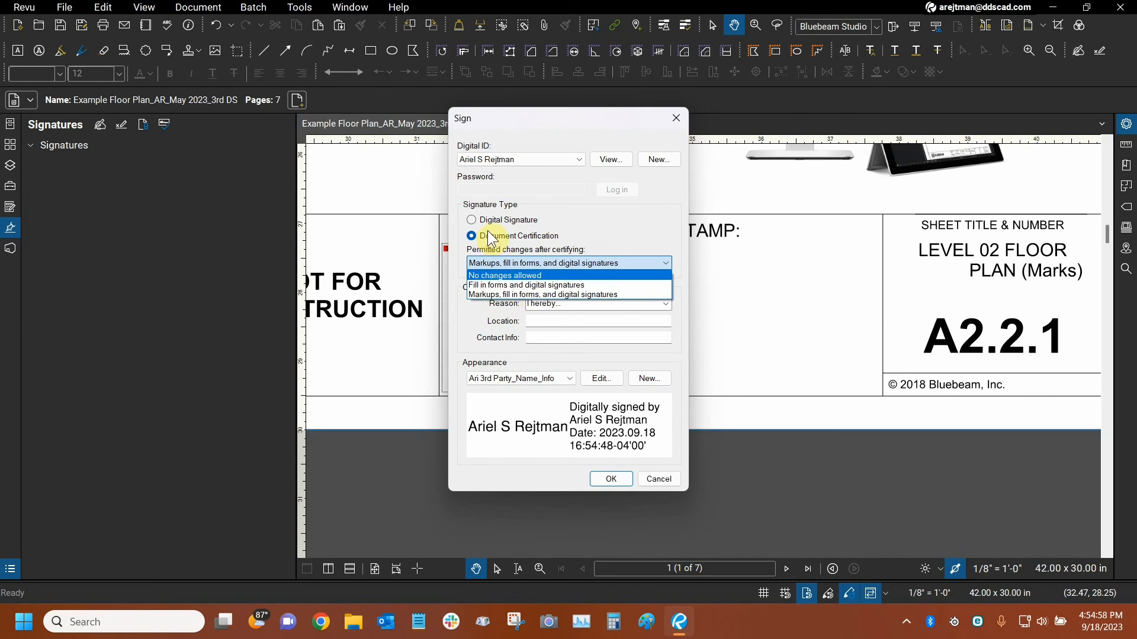
{"action": "left_click", "coordinate": [491, 286]}
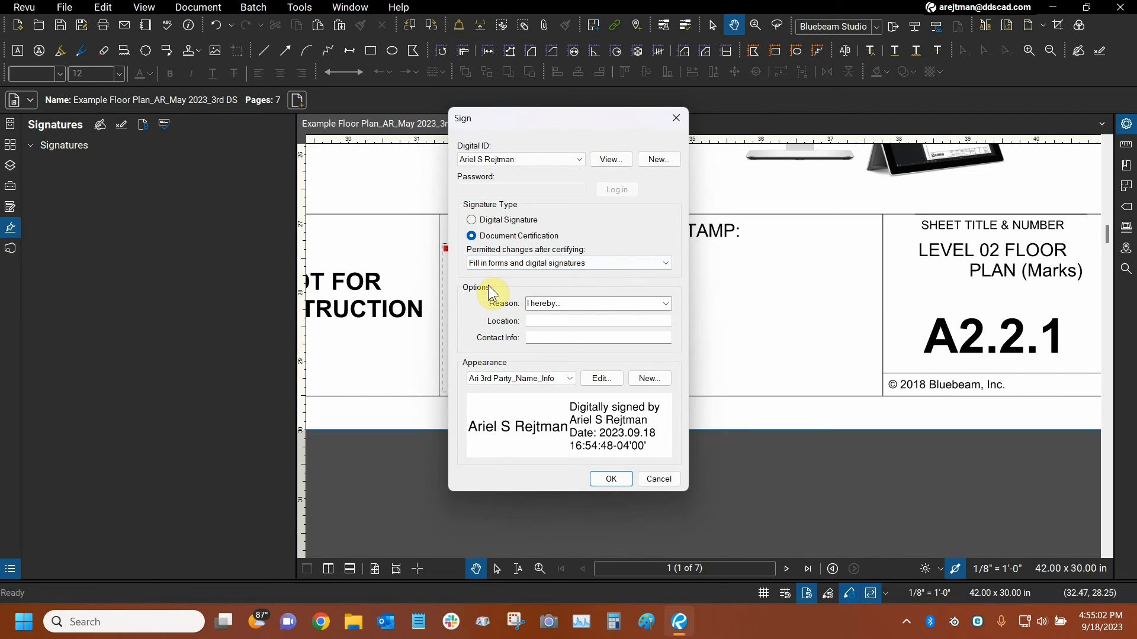
Apply the certification, save the file as "Example Floor Plan_AR_May 2023_3rd DS_Certified.pdf", and dismiss the error message.
{"action": "left_click", "coordinate": [610, 479]}
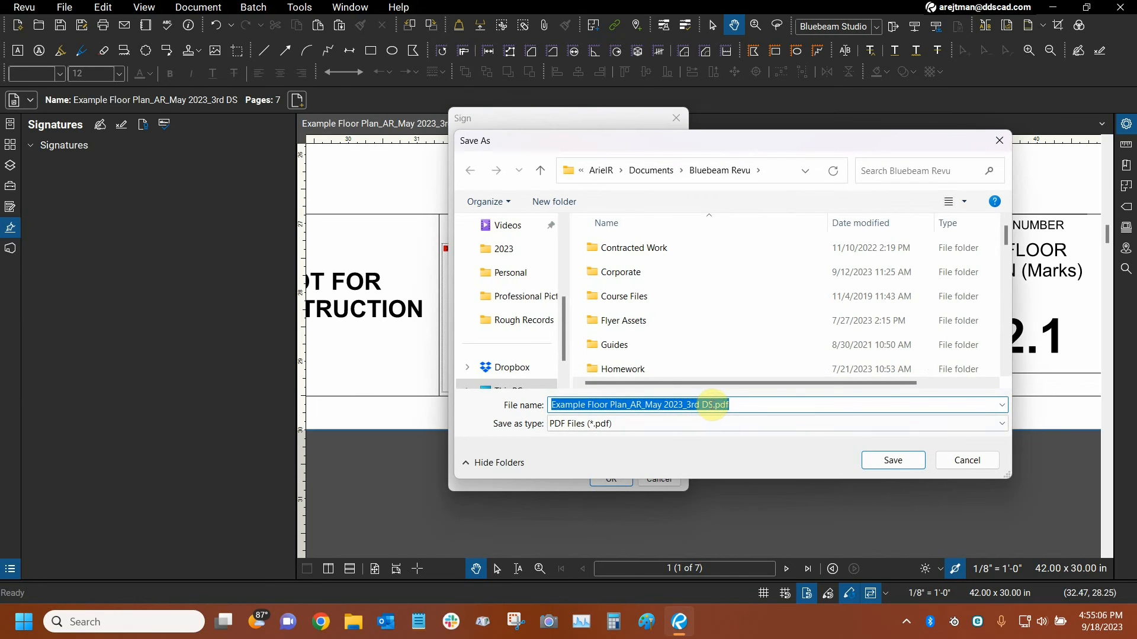
{"action": "left_click", "coordinate": [714, 405]}
{"action": "type", "text": "_"}
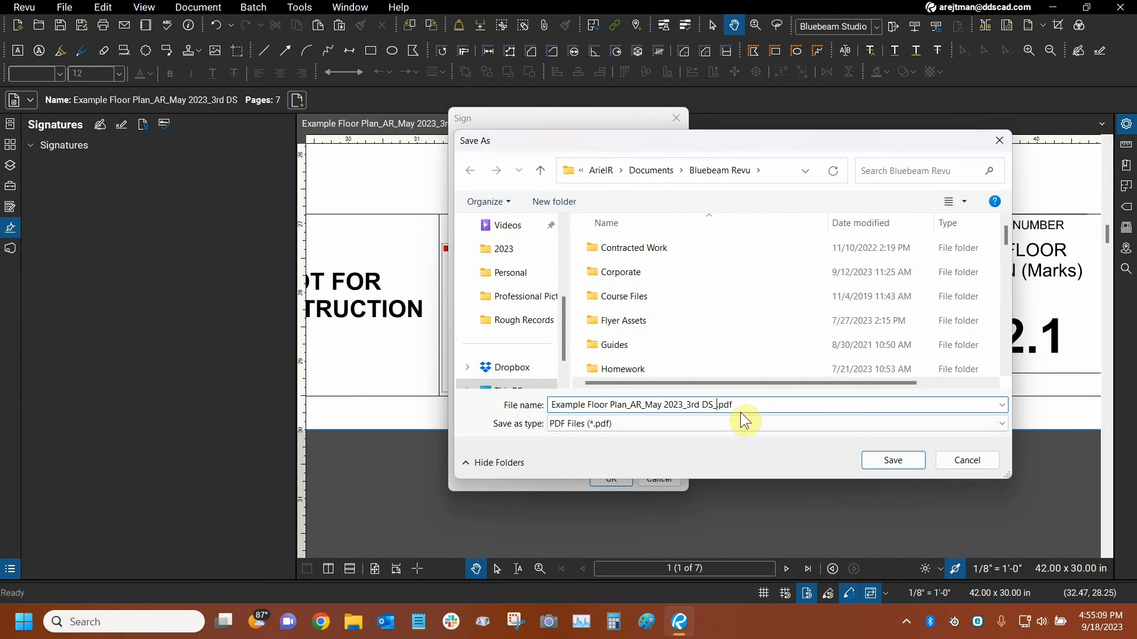
{"action": "type", "text": "Certified"}
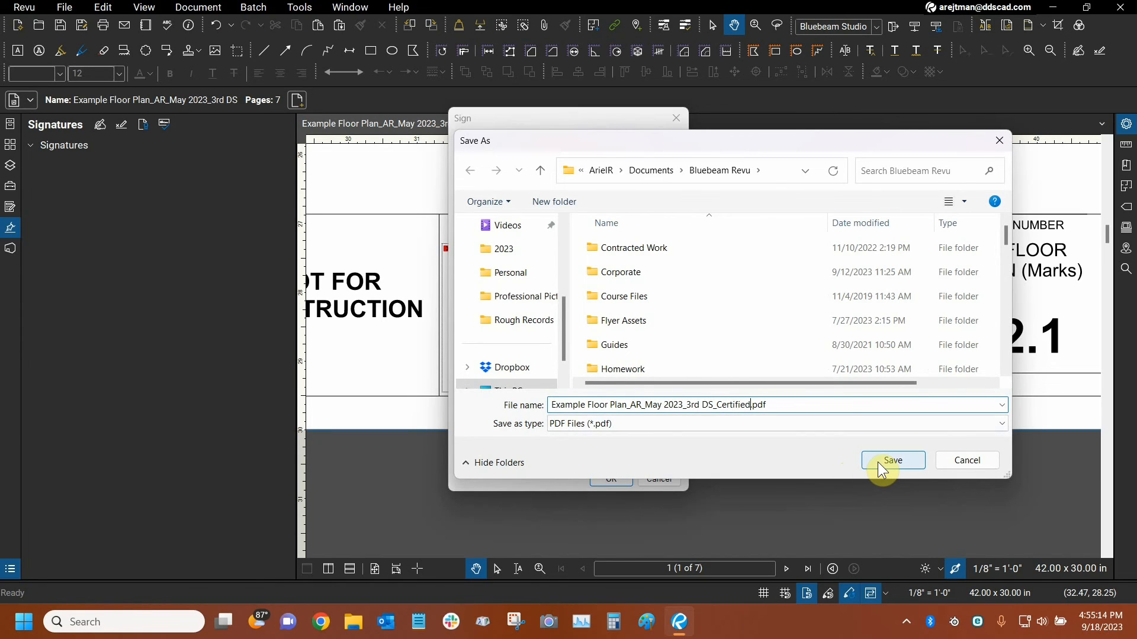
{"action": "left_click", "coordinate": [883, 461]}
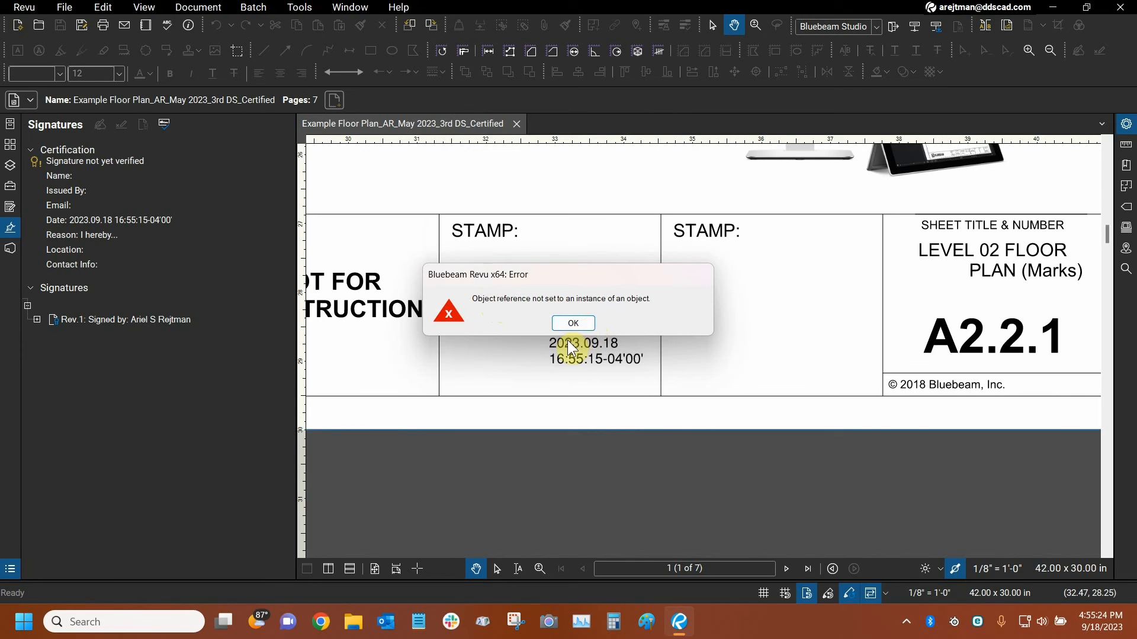
{"action": "left_click", "coordinate": [583, 324]}
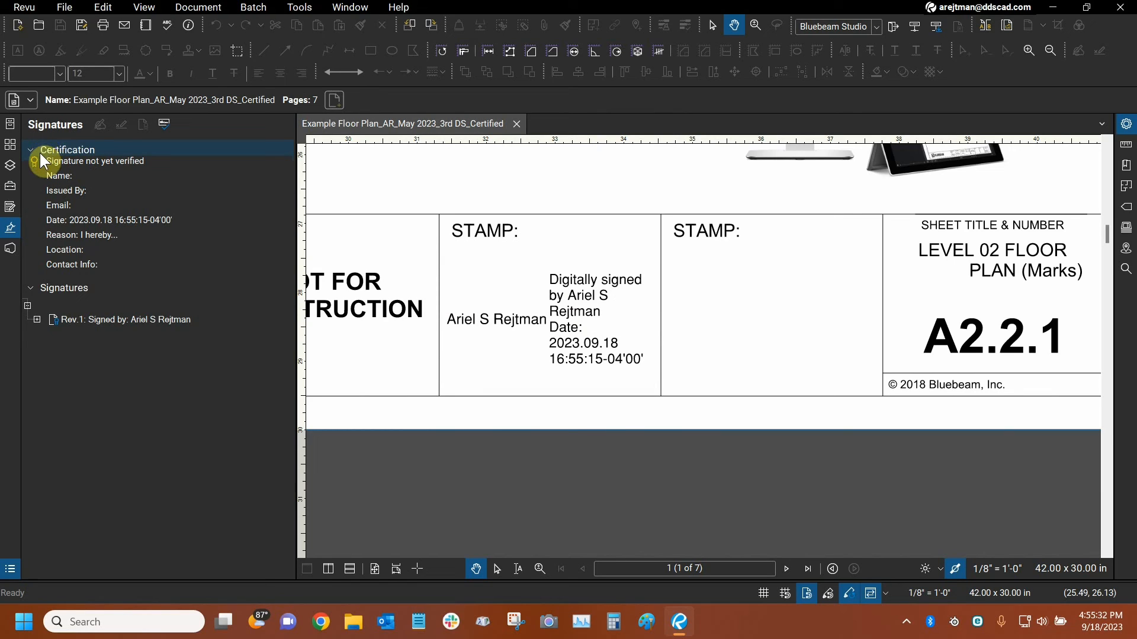
Validate the certified document's signatures and examine the Rev.1 signature's details and authority chain.
{"action": "left_click", "coordinate": [37, 320]}
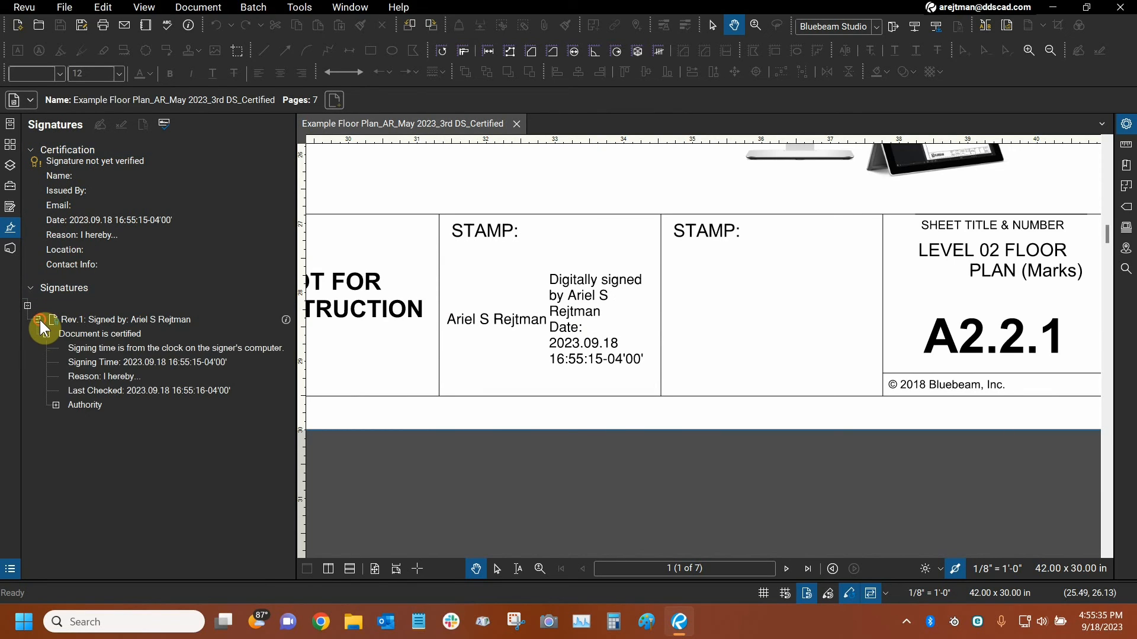
{"action": "left_click", "coordinate": [57, 405]}
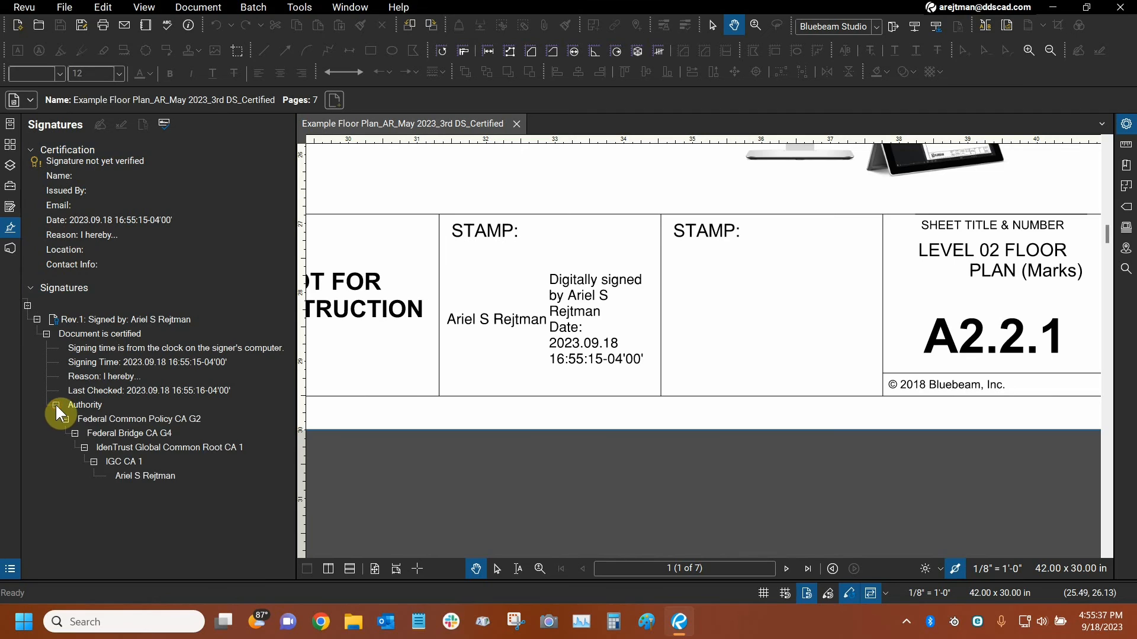
{"action": "left_click", "coordinate": [166, 124]}
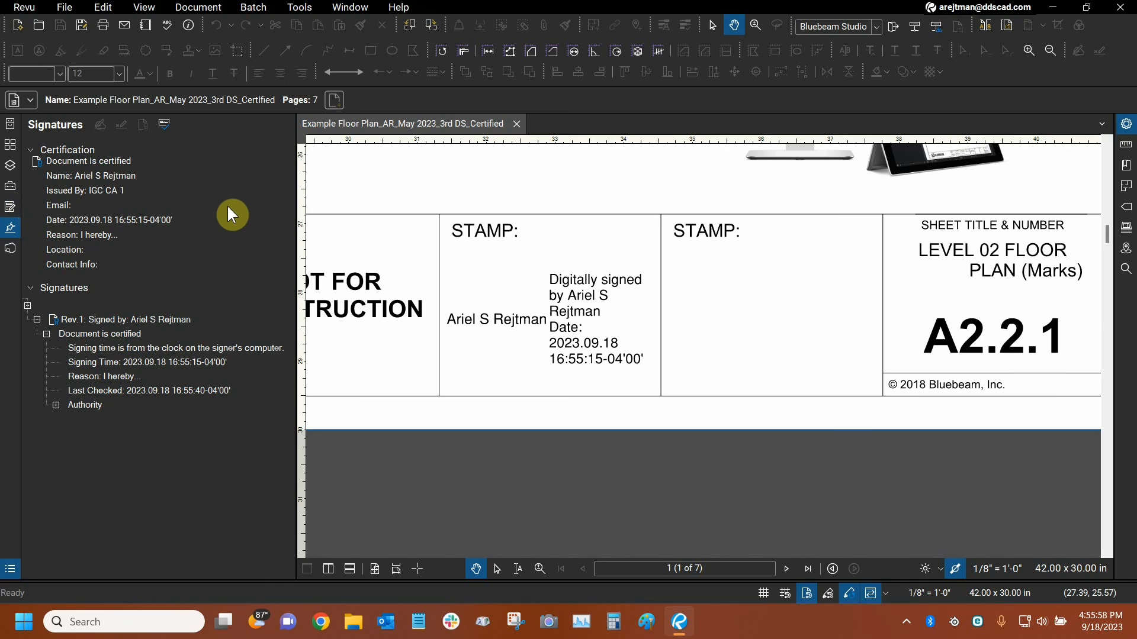
{"action": "left_click", "coordinate": [56, 406]}
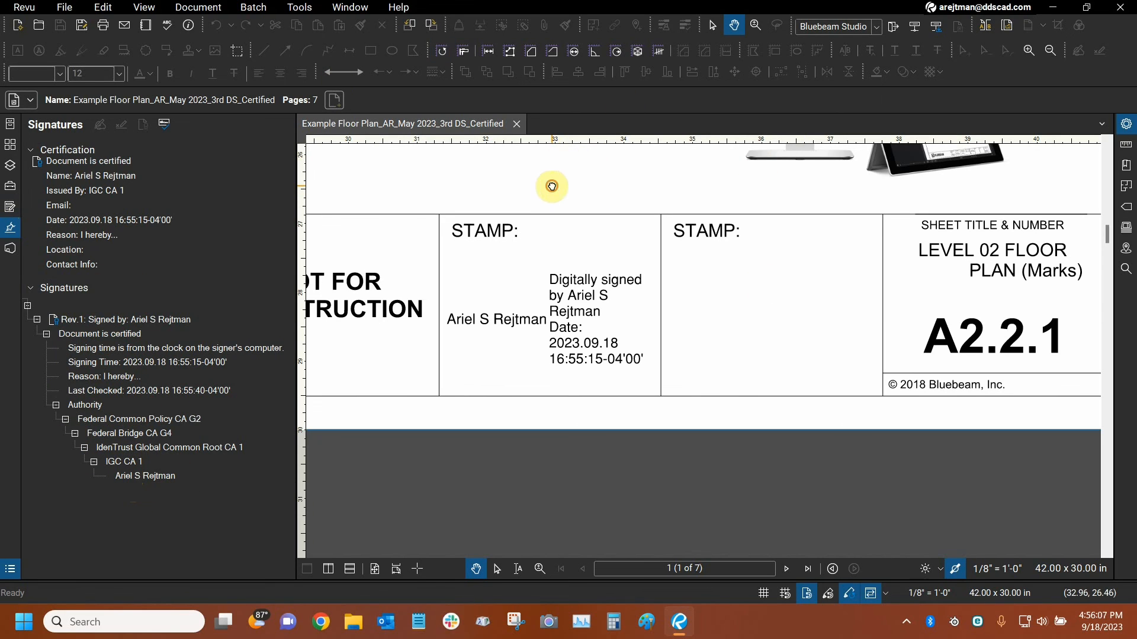
Examine the unsigned signature field beside the example seal and the certified document's security permissions, leaving them unchanged.
{"action": "left_click", "coordinate": [98, 128]}
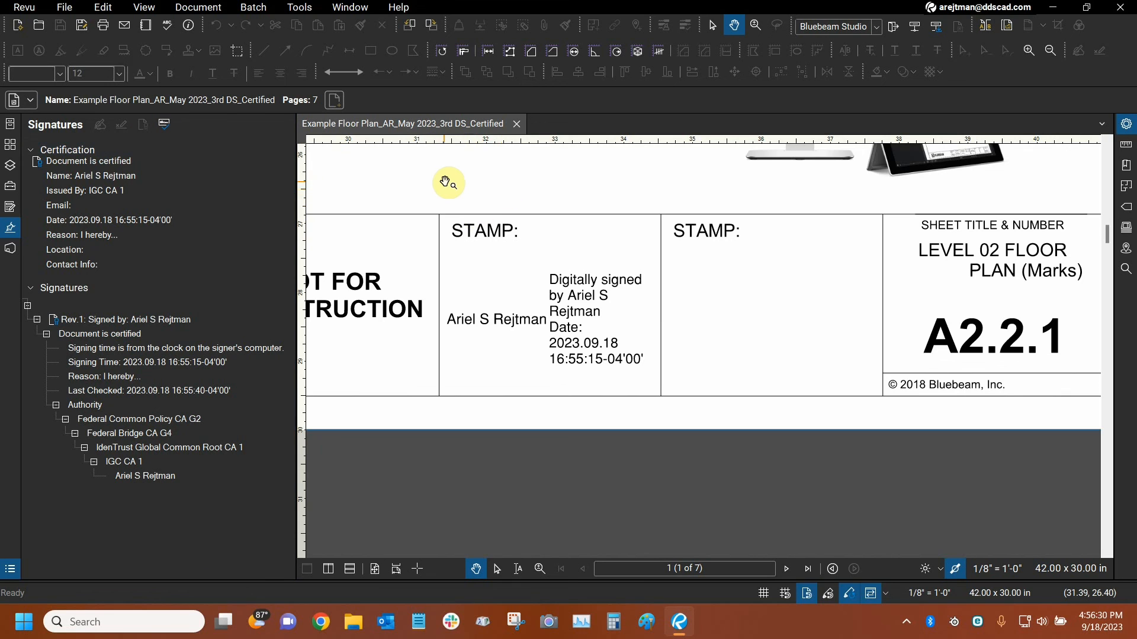
{"action": "scroll", "coordinate": [441, 182], "scroll_direction": "down", "scroll_amount": 5}
{"action": "mouse_move", "coordinate": [438, 227]}
{"action": "left_mouse_down"}
{"action": "mouse_move", "coordinate": [744, 241]}
{"action": "mouse_move", "coordinate": [797, 285]}
{"action": "mouse_move", "coordinate": [777, 284]}
{"action": "left_mouse_up"}
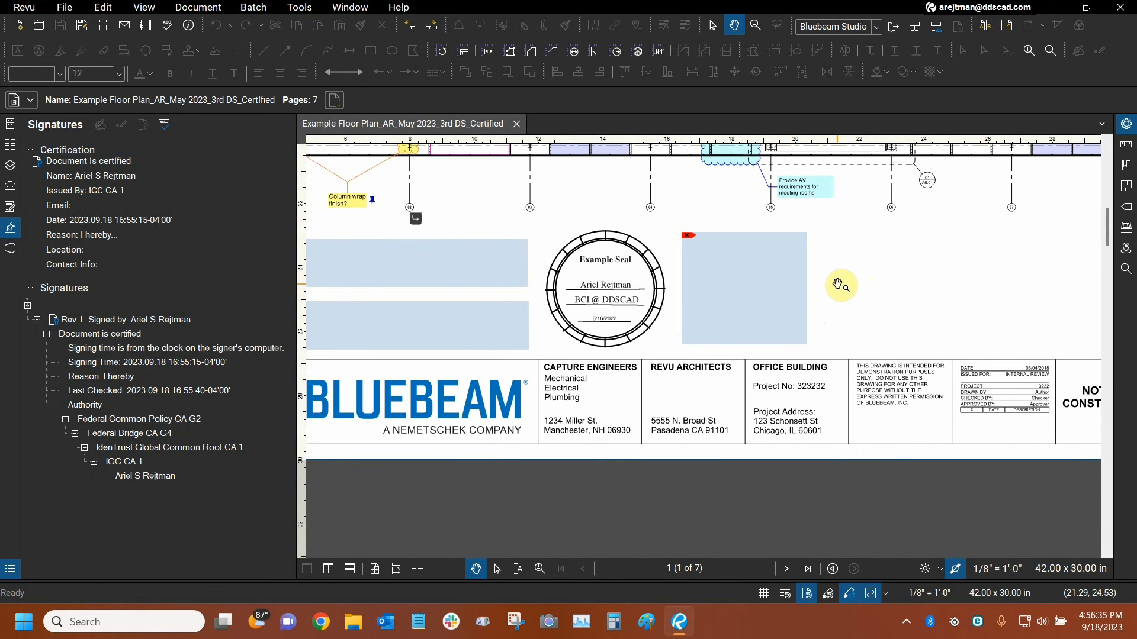
{"action": "scroll", "coordinate": [837, 275], "scroll_direction": "up", "scroll_amount": 3}
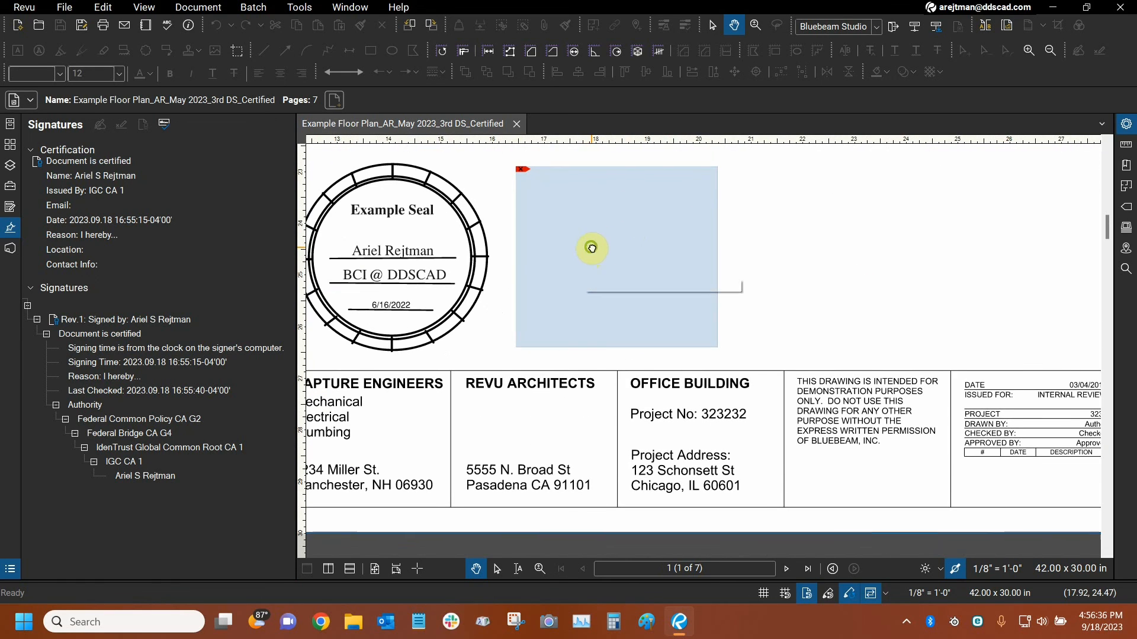
{"action": "left_click_drag", "start_coordinate": [591, 248], "coordinate": [593, 255]}
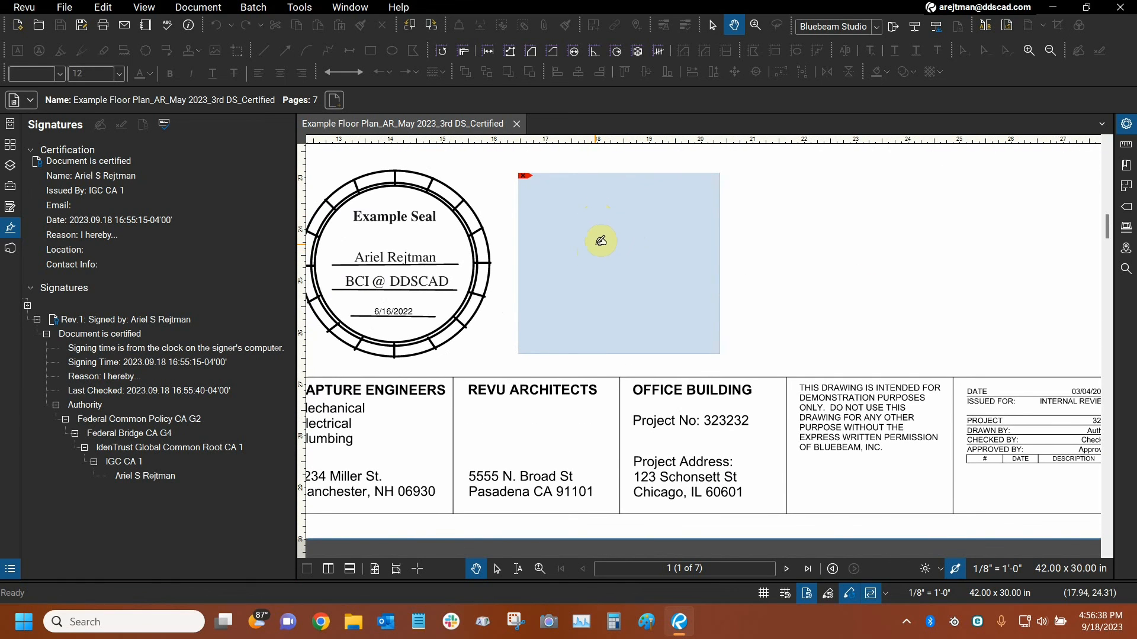
{"action": "left_click", "coordinate": [184, 10]}
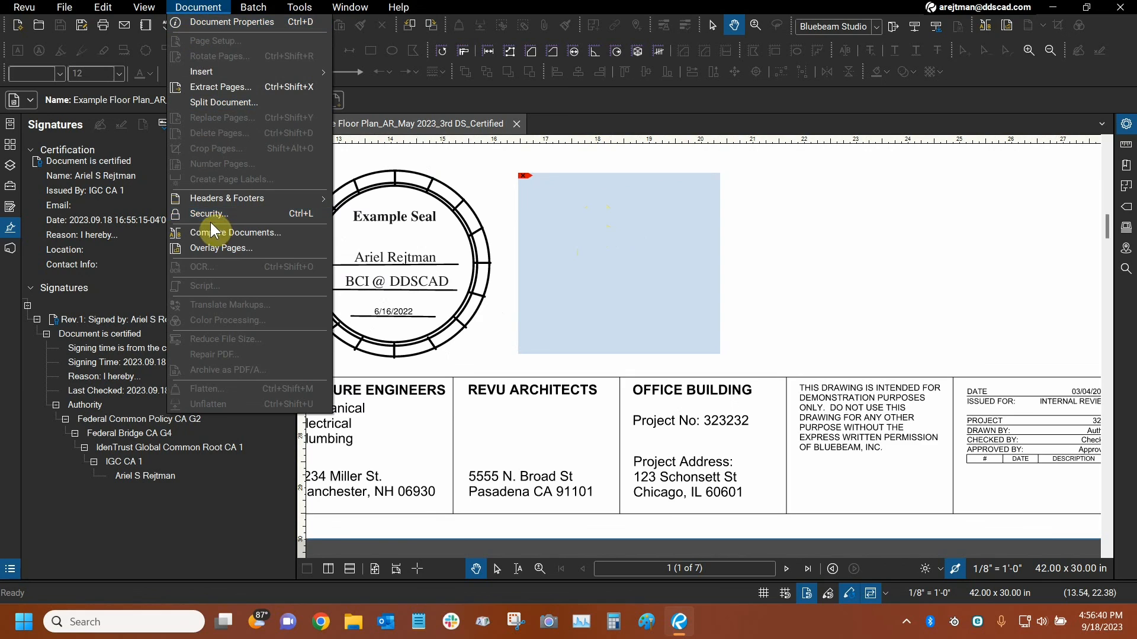
{"action": "left_click", "coordinate": [198, 214]}
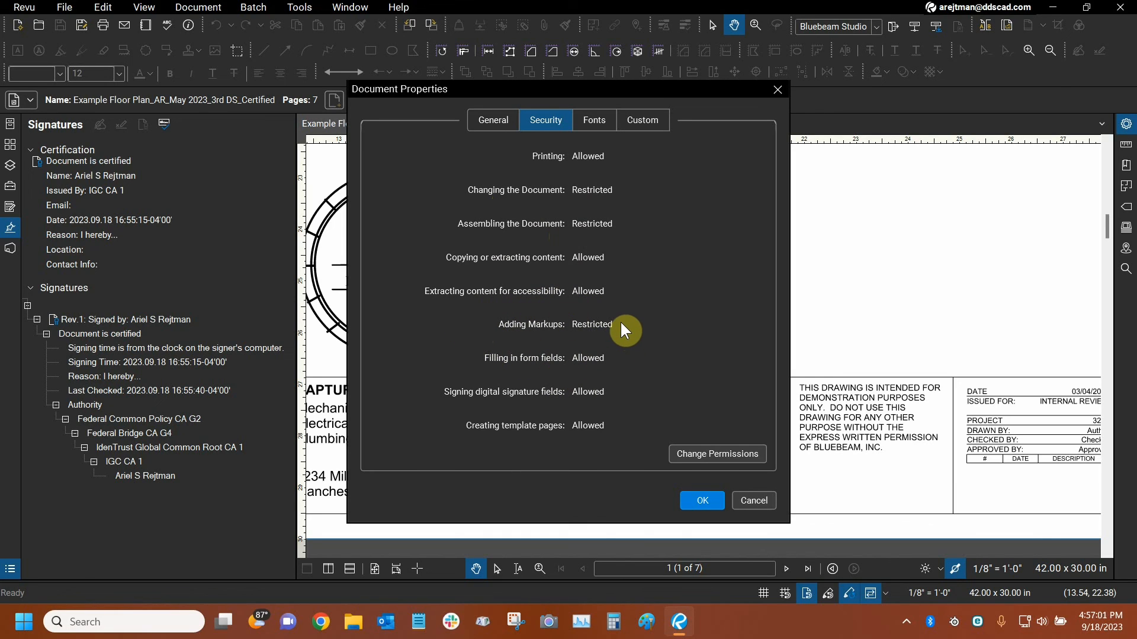
{"action": "left_click", "coordinate": [757, 500]}
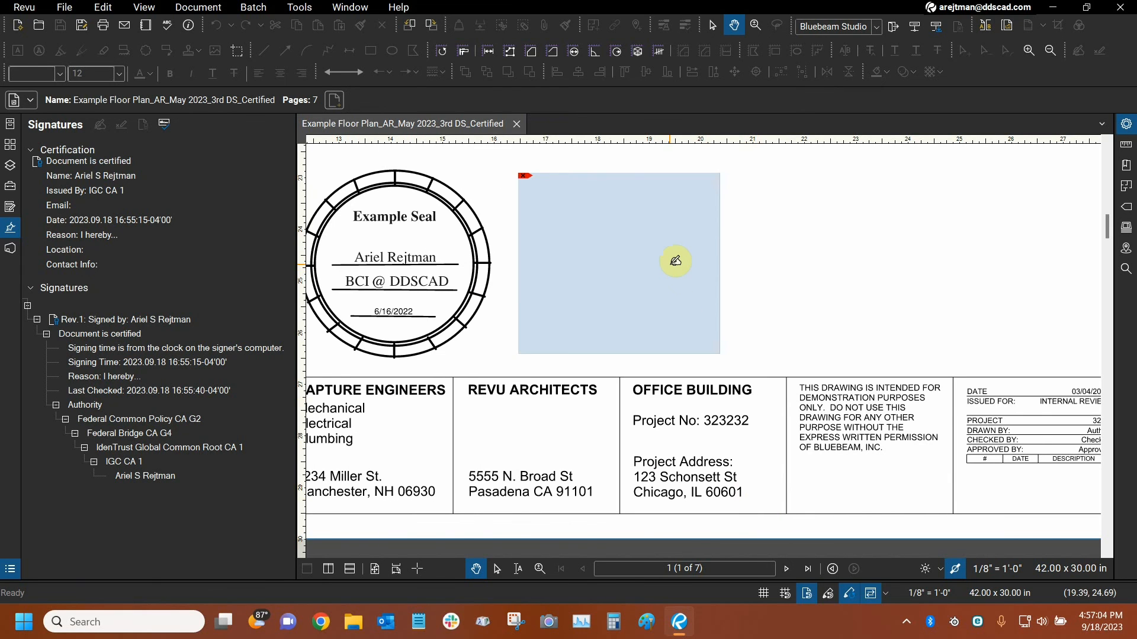
Review the signature type options available for the unsigned field beside the example seal, and cancel the signing.
{"action": "scroll", "coordinate": [699, 281], "scroll_direction": "down", "scroll_amount": 5}
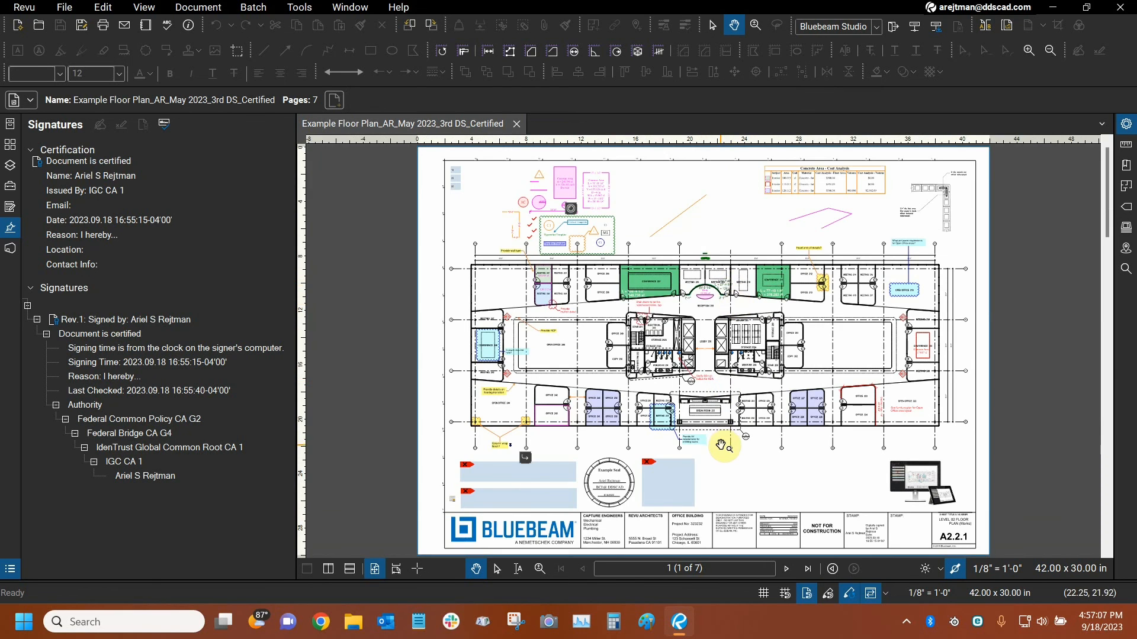
{"action": "scroll", "coordinate": [652, 480], "scroll_direction": "up", "scroll_amount": 5}
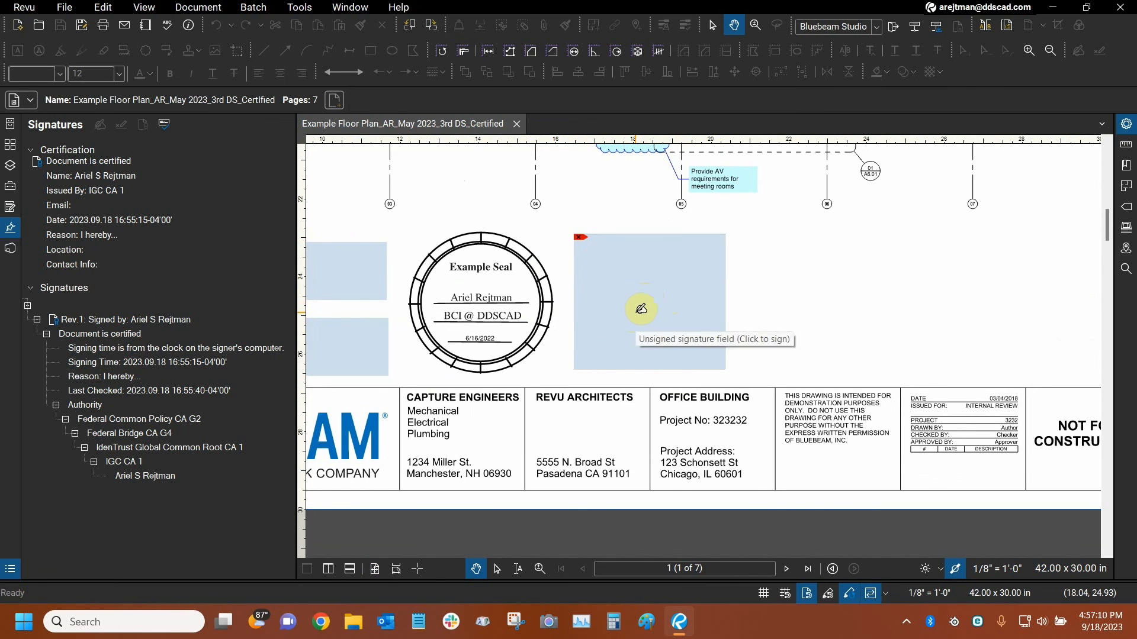
{"action": "left_click", "coordinate": [641, 309]}
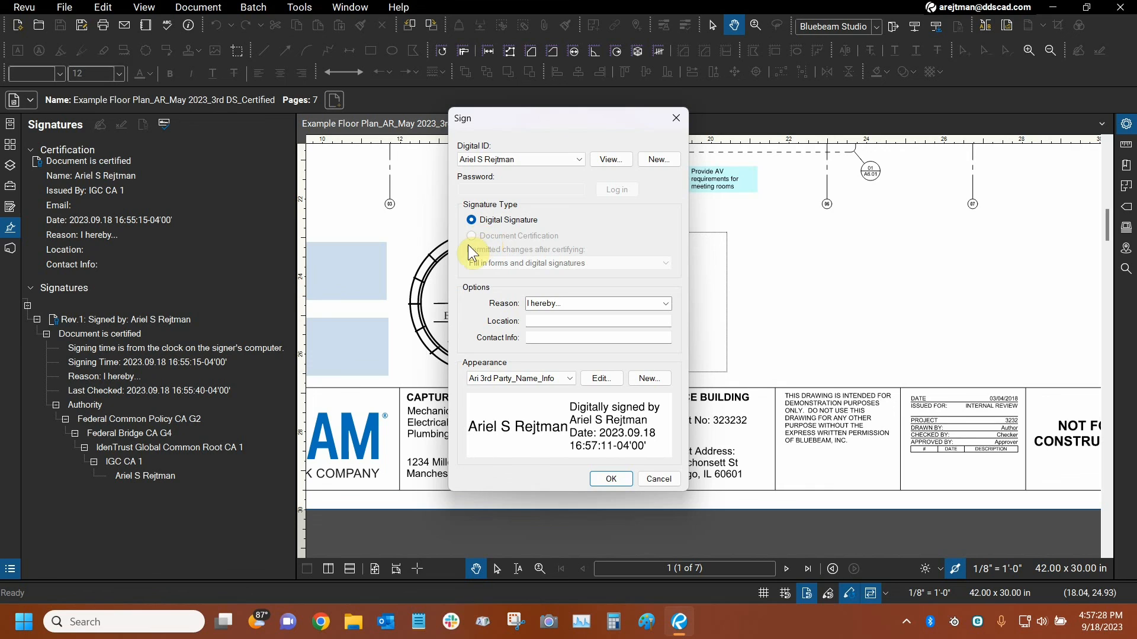
{"action": "left_click", "coordinate": [660, 485]}
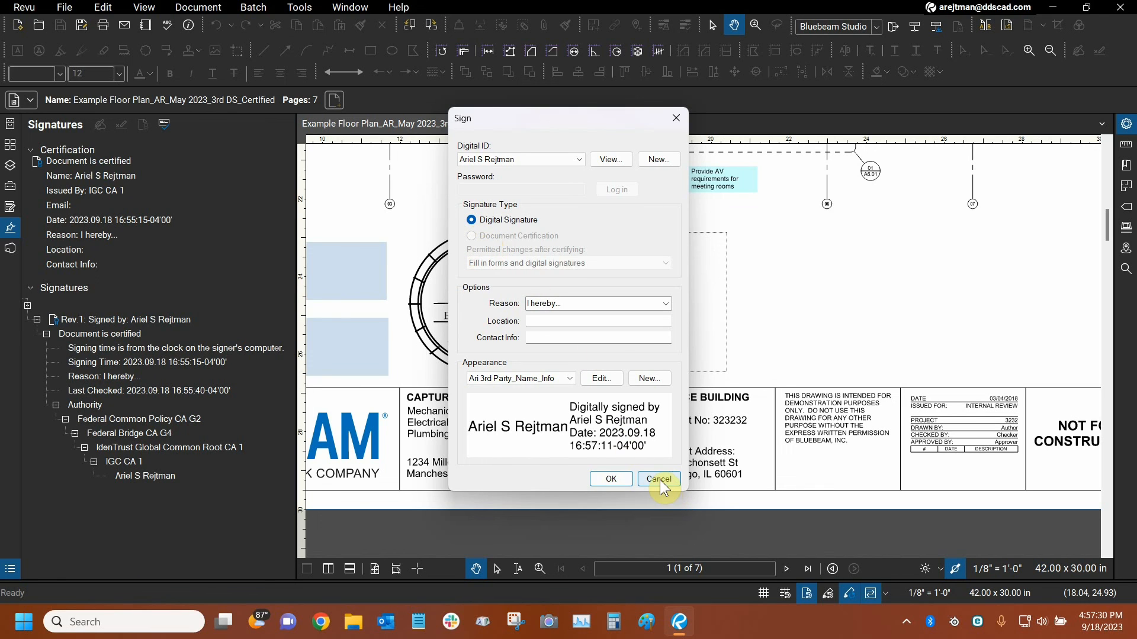
{"action": "key", "text": "ctrl+0"}
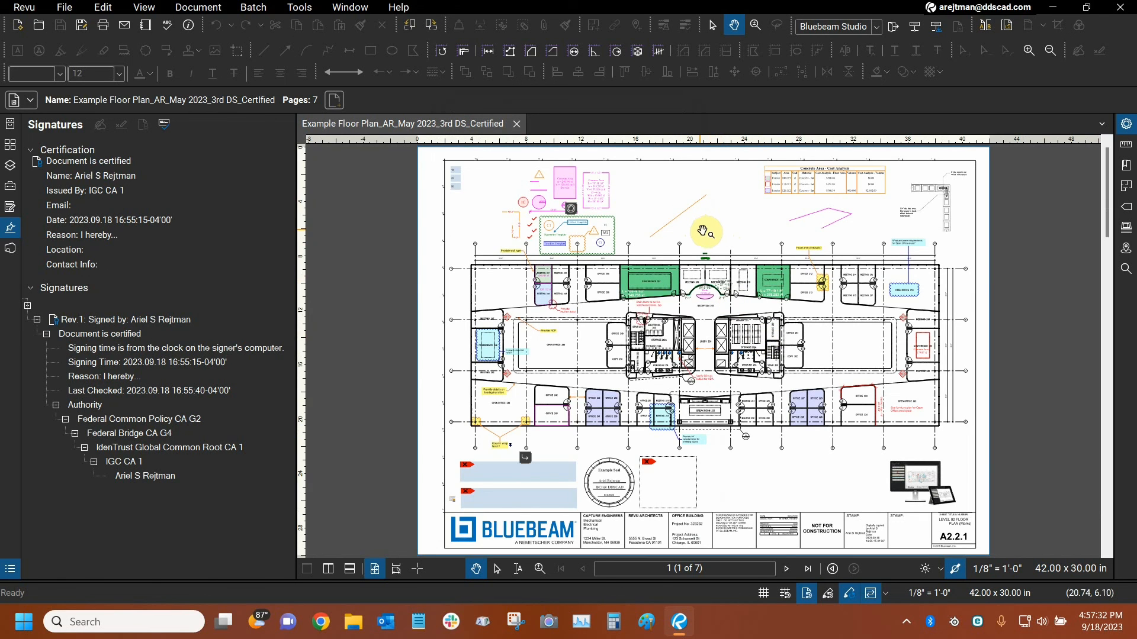